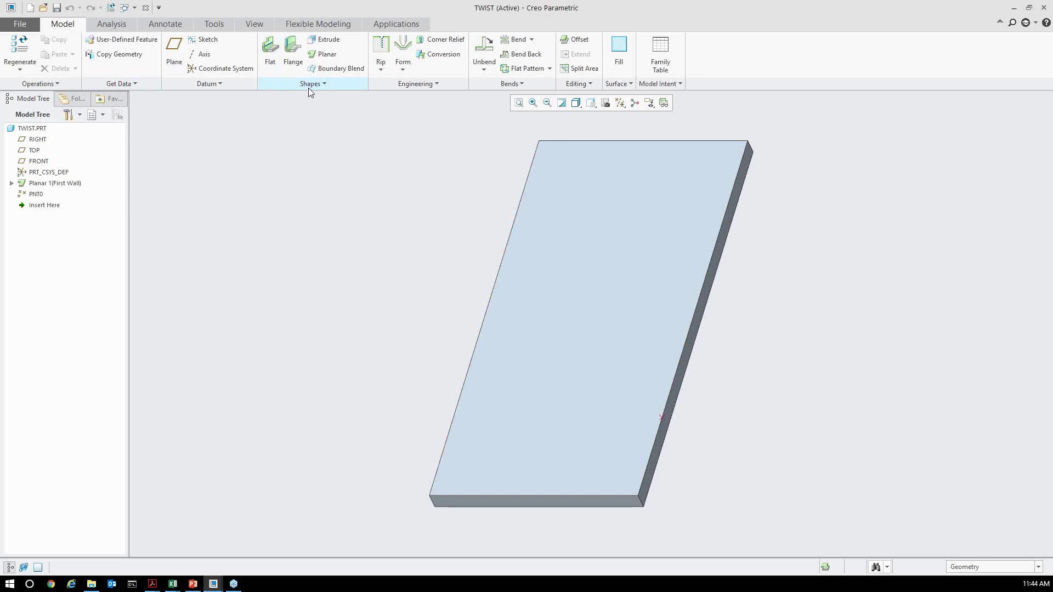
Start a Twist wall on the plate's left long edge, about 84.9 long and twisted about 91 degrees.
{"action": "left_click", "coordinate": [305, 85]}
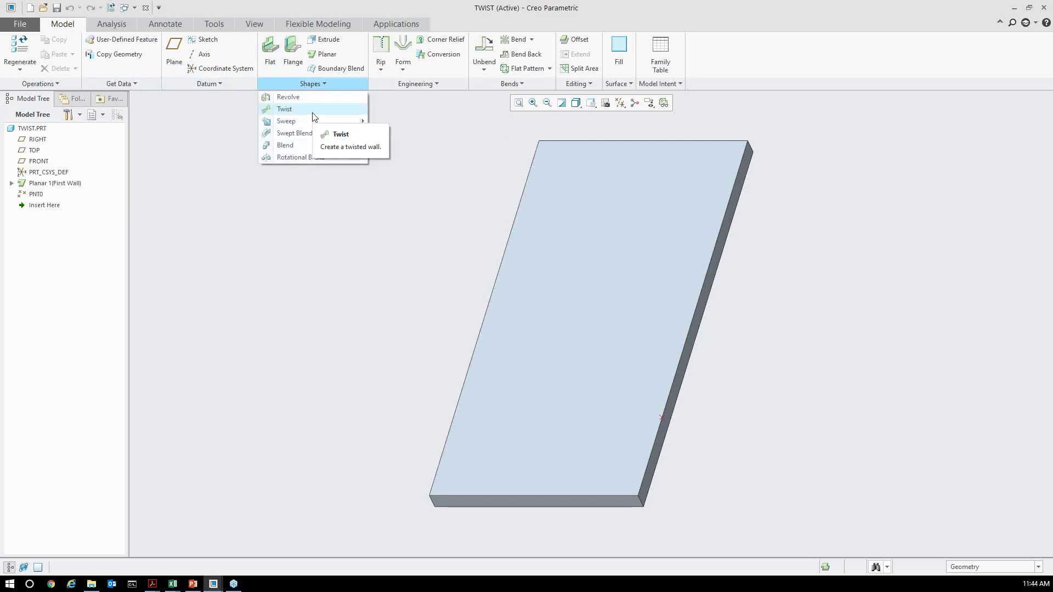
{"action": "left_click", "coordinate": [296, 109]}
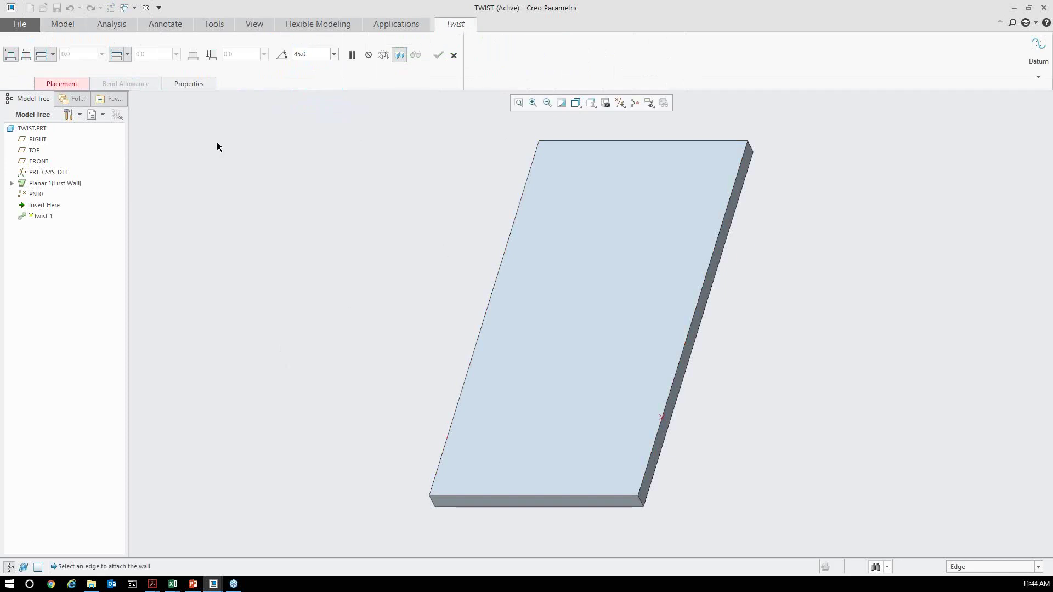
{"action": "left_click", "coordinate": [484, 314]}
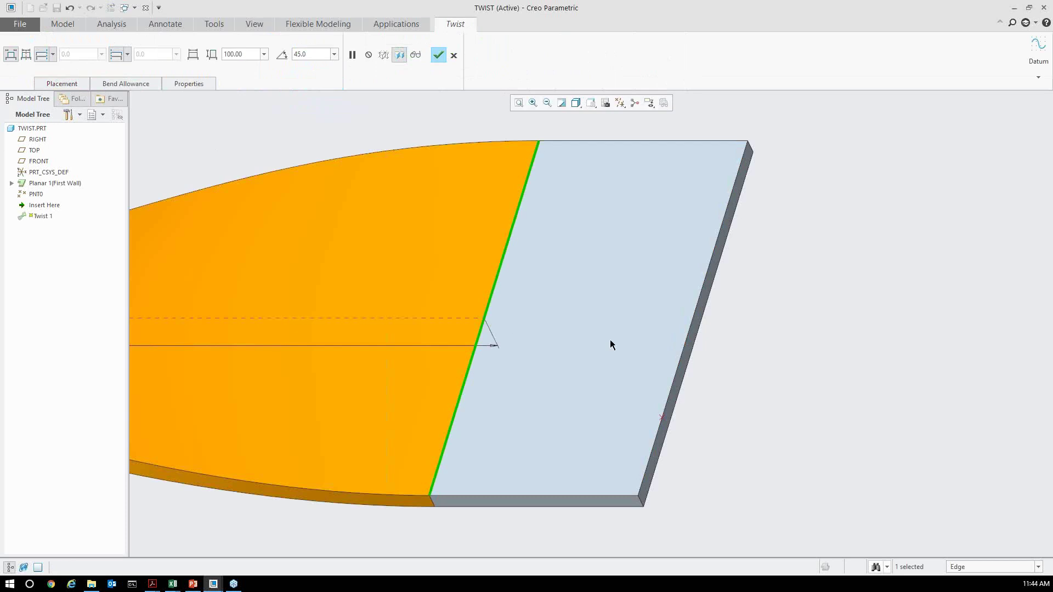
{"action": "scroll", "coordinate": [686, 339], "scroll_direction": "down", "scroll_amount": 3}
{"action": "middle_click_drag", "start_coordinate": [552, 327], "coordinate": [650, 294]}
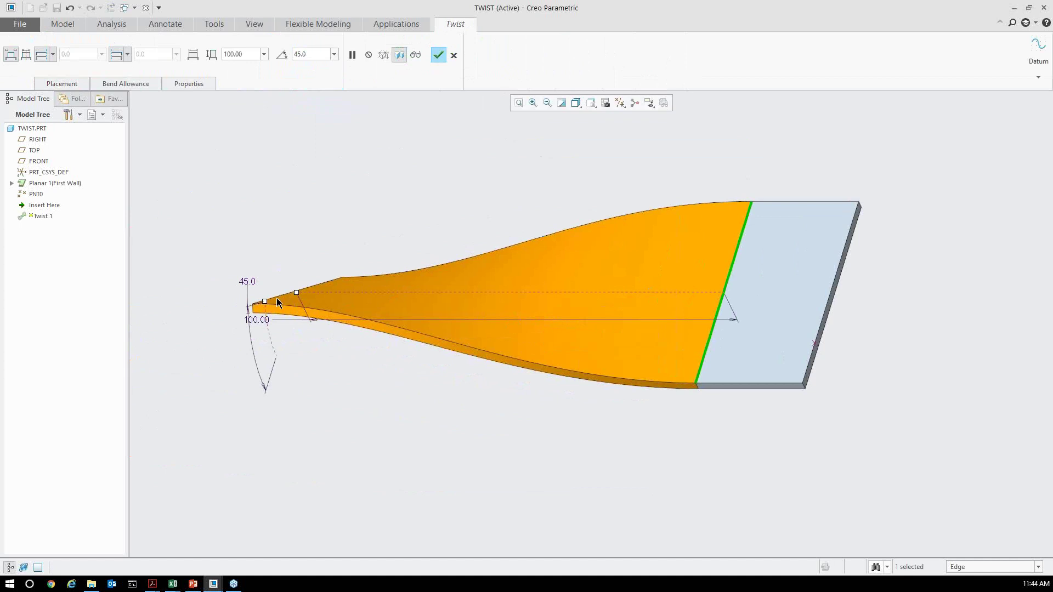
{"action": "left_click_drag", "start_coordinate": [266, 303], "coordinate": [362, 297]}
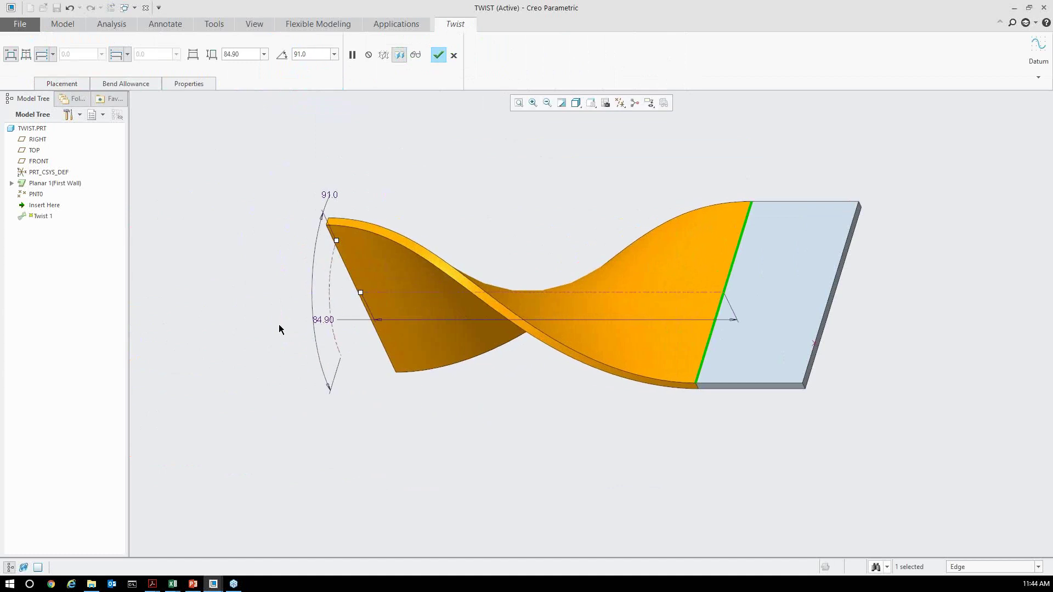
Set the twisted wall's length to 90 and its twist angle to 90 degrees.
{"action": "double_click", "coordinate": [324, 319]}
{"action": "type", "text": "90"}
{"action": "key", "text": "Return"}
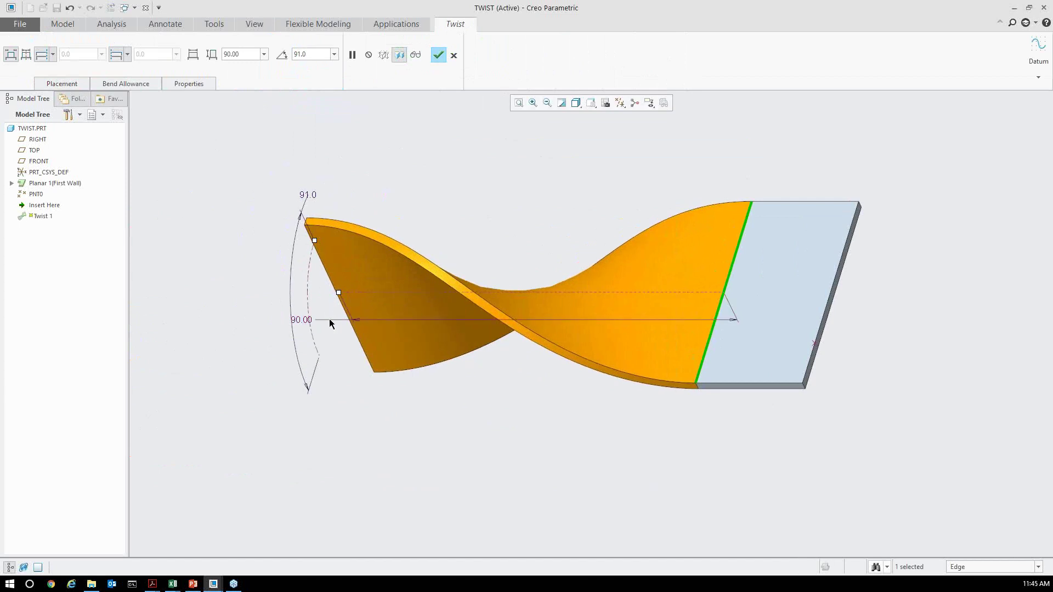
{"action": "double_click", "coordinate": [311, 196]}
{"action": "type", "text": "9"}
{"action": "key", "text": "Return"}
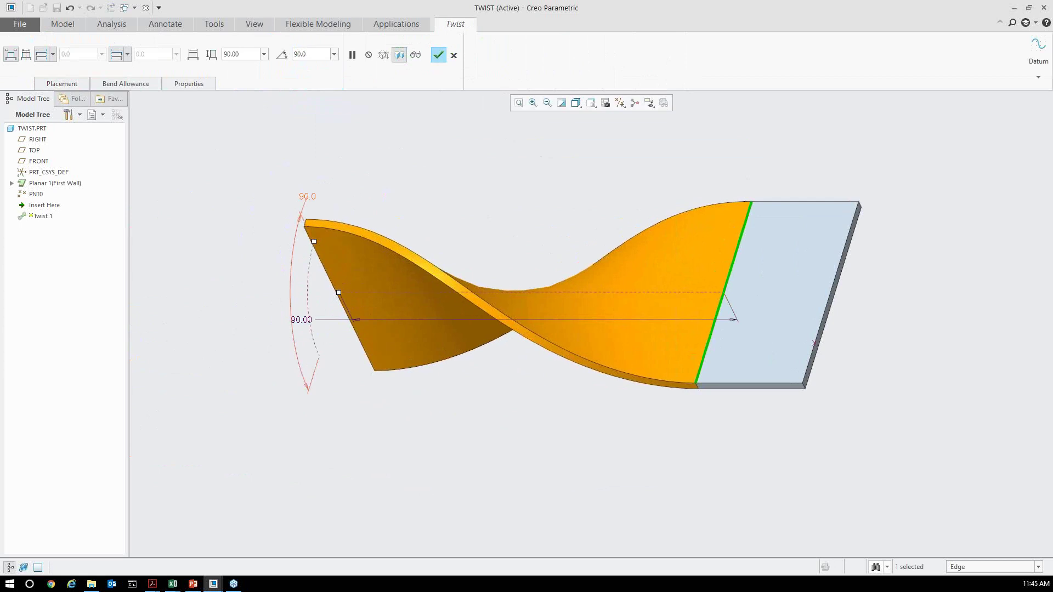
Set the twisted wall's length to 75 and increase its twist angle to about 154 degrees.
{"action": "double_click", "coordinate": [300, 320]}
{"action": "type", "text": "75"}
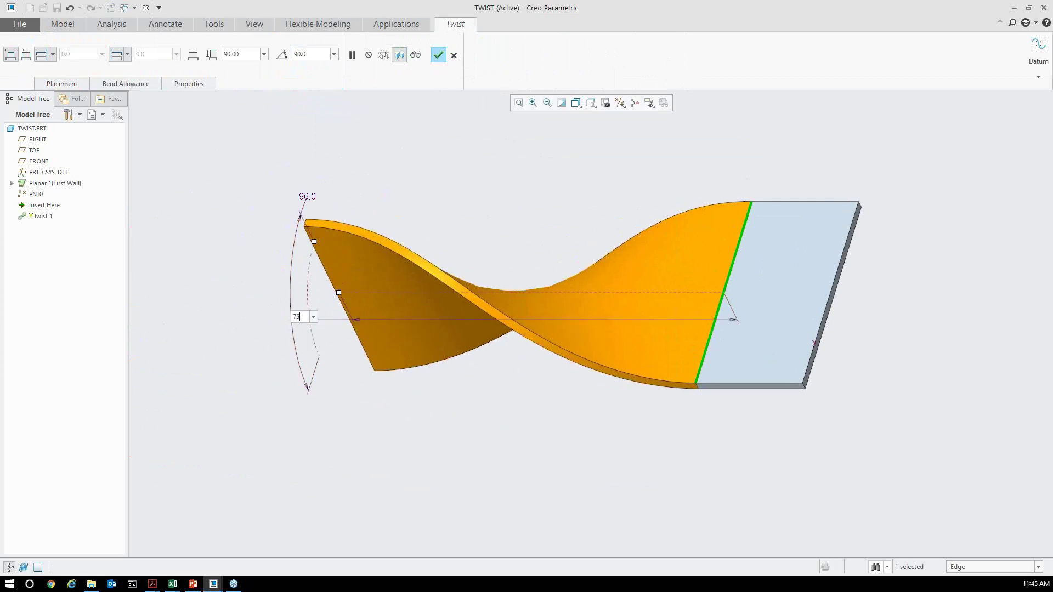
{"action": "key", "text": "Return"}
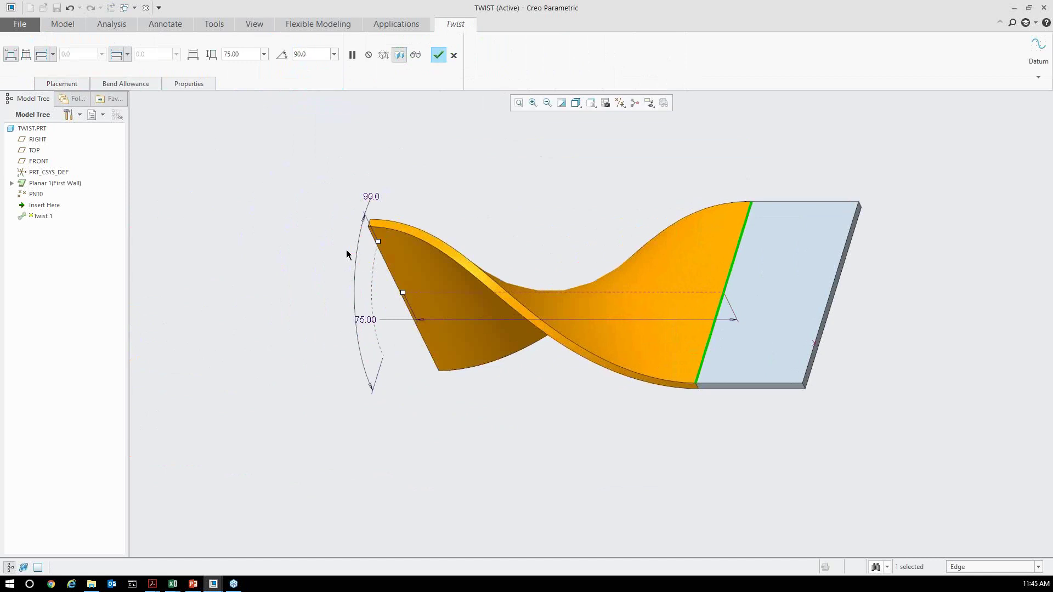
{"action": "left_click_drag", "start_coordinate": [378, 242], "coordinate": [410, 213]}
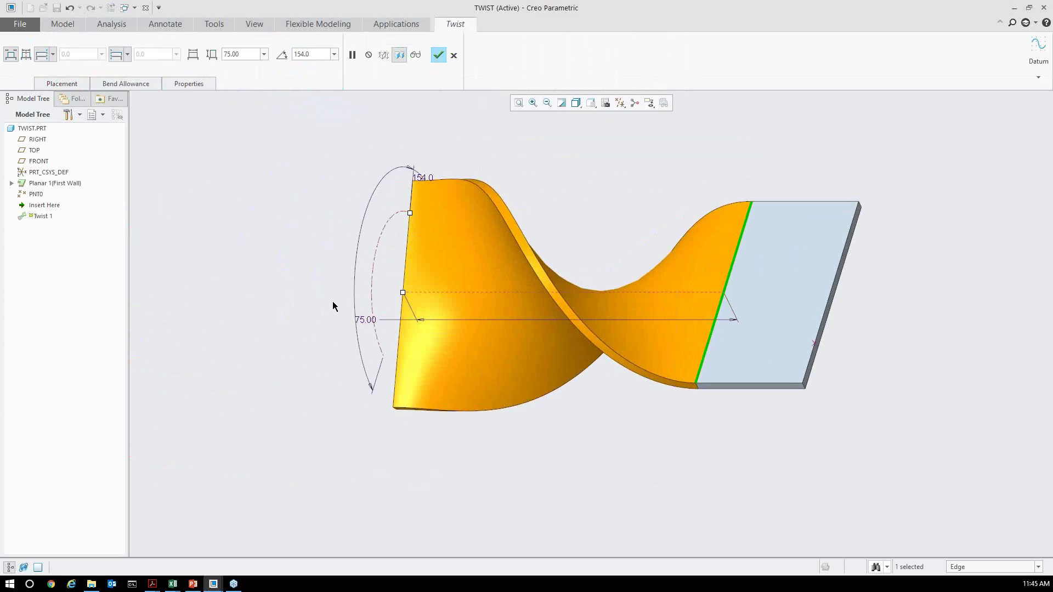
Offset both ends of the wall's attachment edge inward, about 9.7 at the upper end and 10.1 at the lower end.
{"action": "scroll", "coordinate": [301, 341], "scroll_direction": "up", "scroll_amount": 2}
{"action": "scroll", "coordinate": [449, 343], "scroll_direction": "down", "scroll_amount": 2}
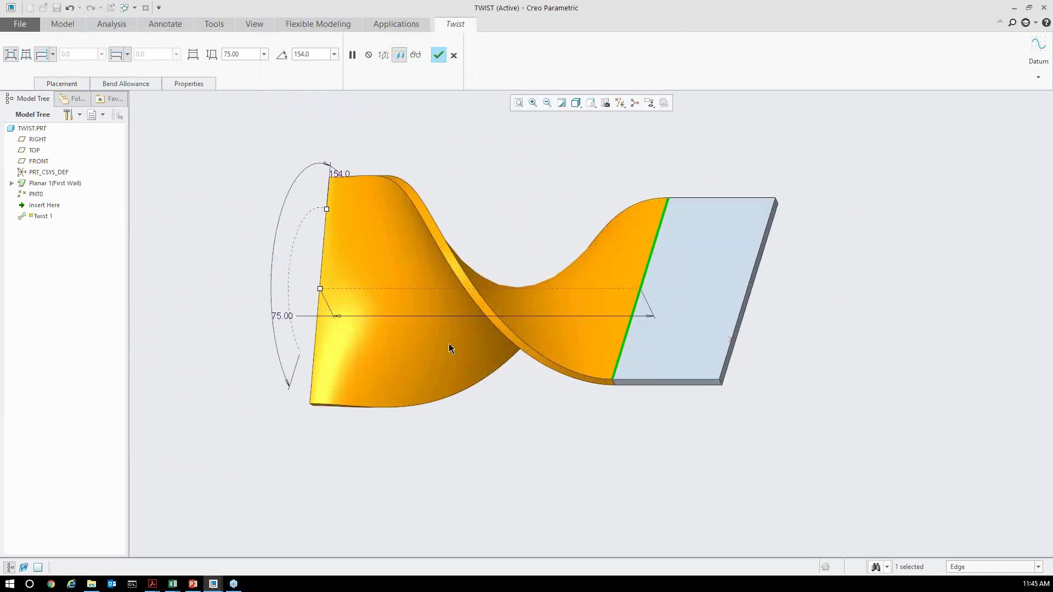
{"action": "middle_click_drag", "start_coordinate": [488, 314], "coordinate": [629, 275]}
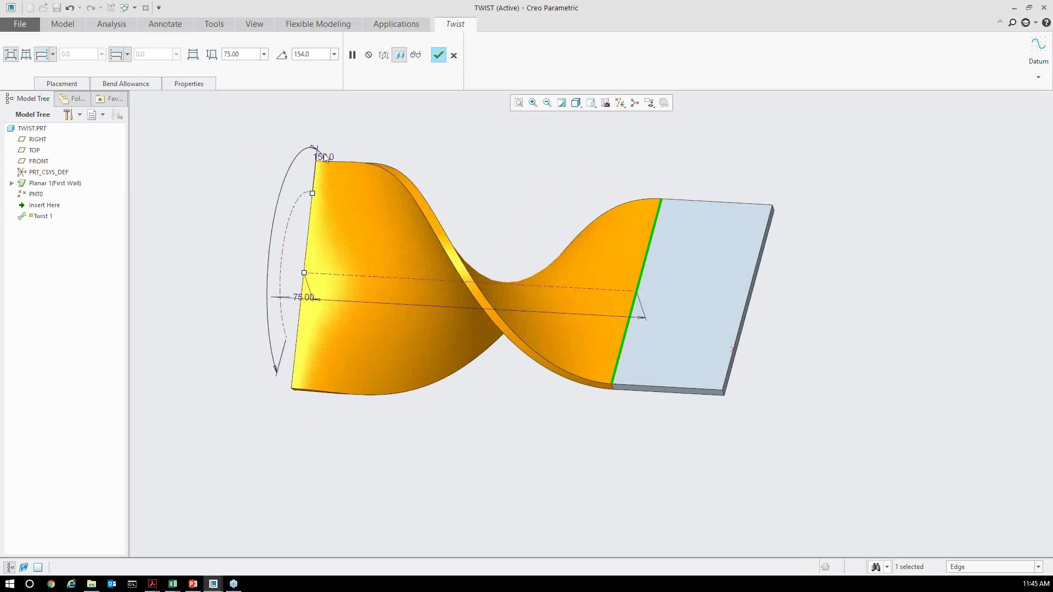
{"action": "left_click", "coordinate": [53, 57]}
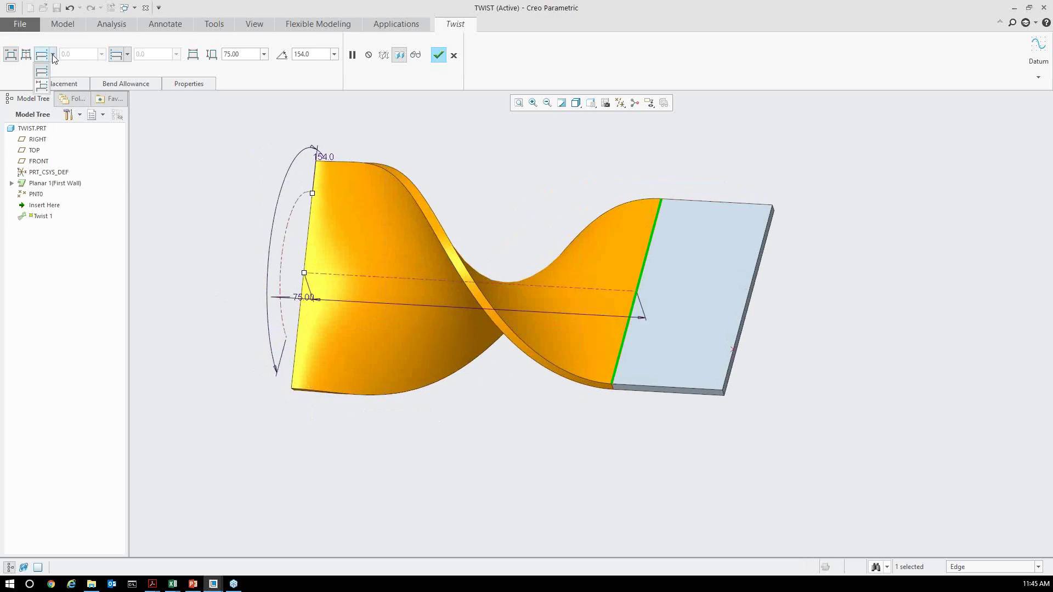
{"action": "left_click", "coordinate": [45, 86]}
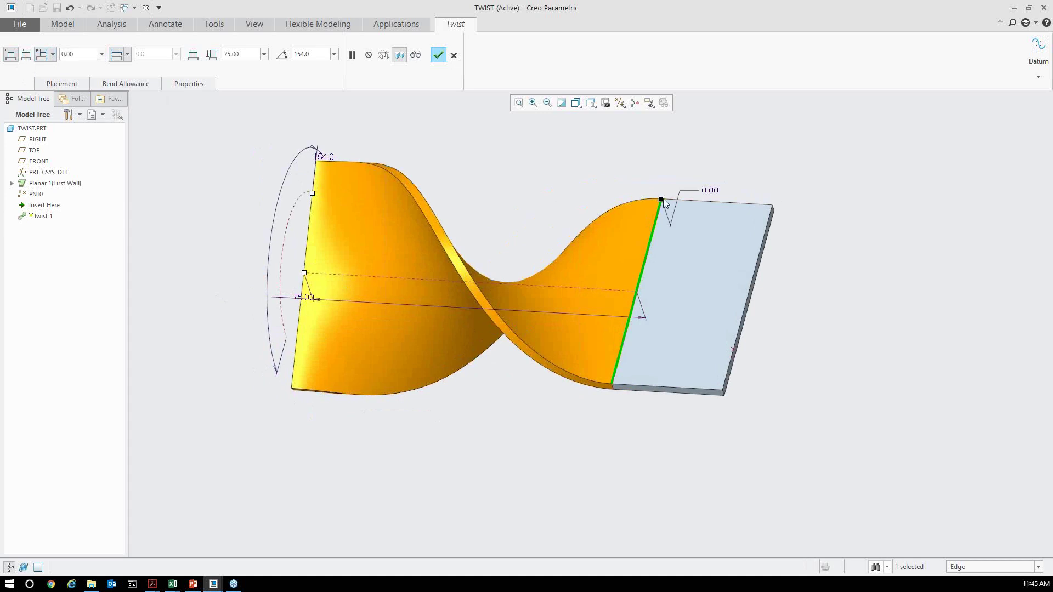
{"action": "left_click_drag", "start_coordinate": [661, 199], "coordinate": [652, 235]}
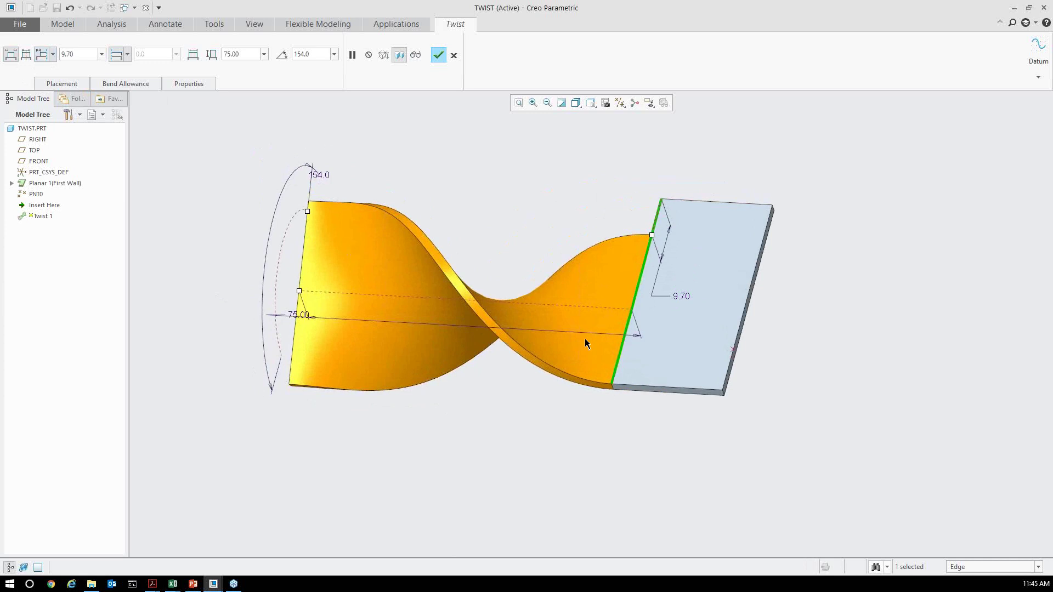
{"action": "left_click", "coordinate": [127, 54]}
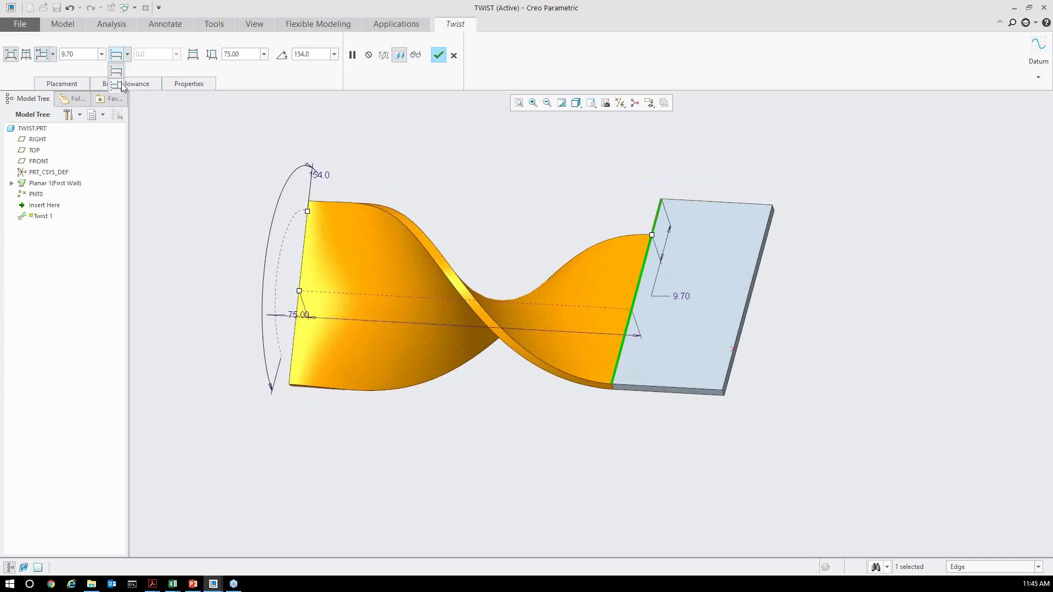
{"action": "left_click", "coordinate": [121, 85]}
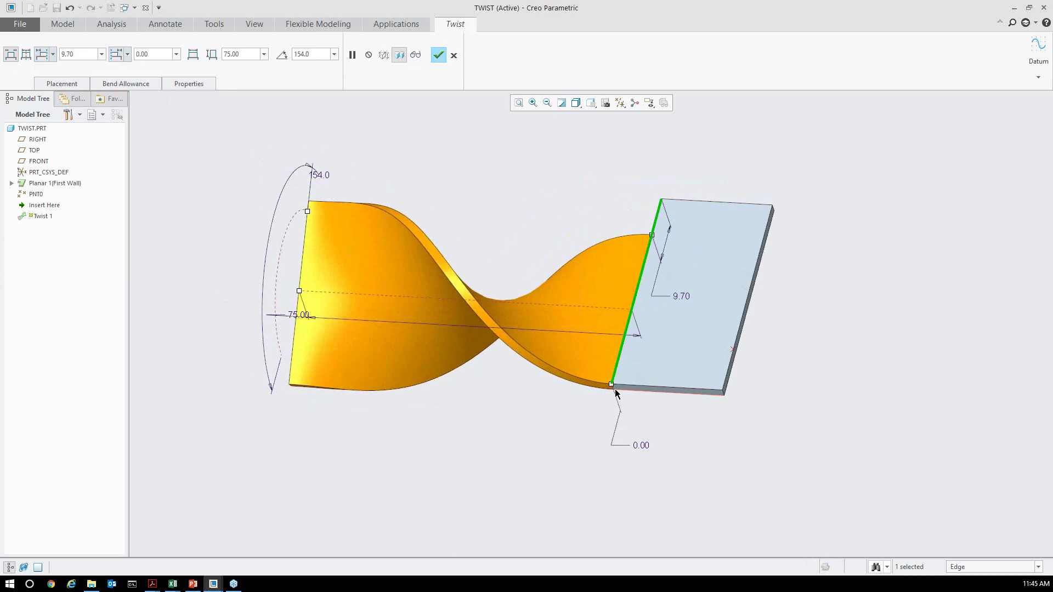
{"action": "left_click_drag", "start_coordinate": [614, 389], "coordinate": [621, 346]}
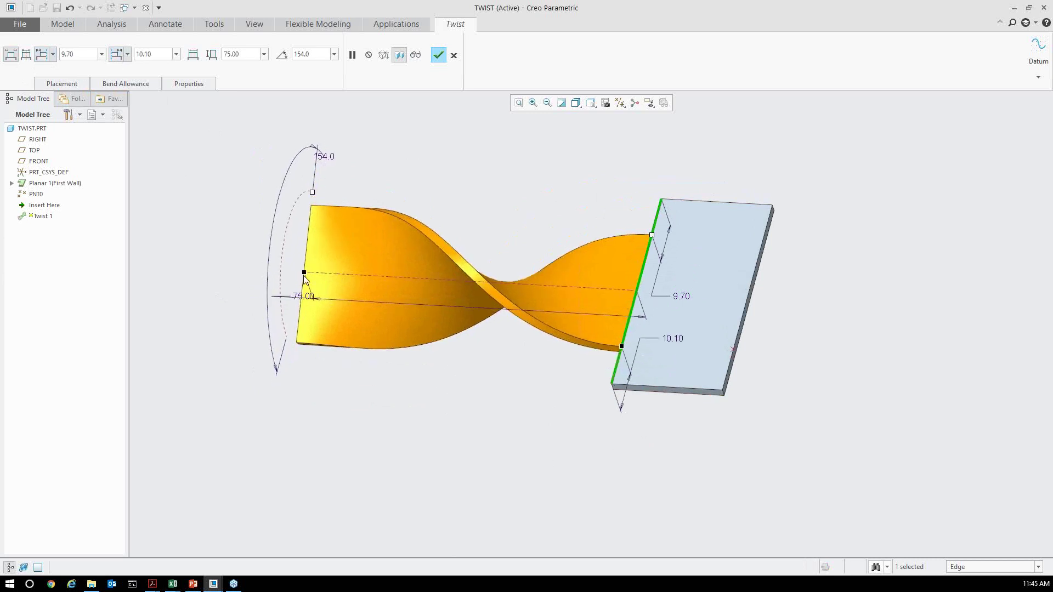
Shorten the twisted wall to about 60.8, adjust its lower end offset to about 10.2, and complete the feature.
{"action": "left_click_drag", "start_coordinate": [304, 272], "coordinate": [367, 275]}
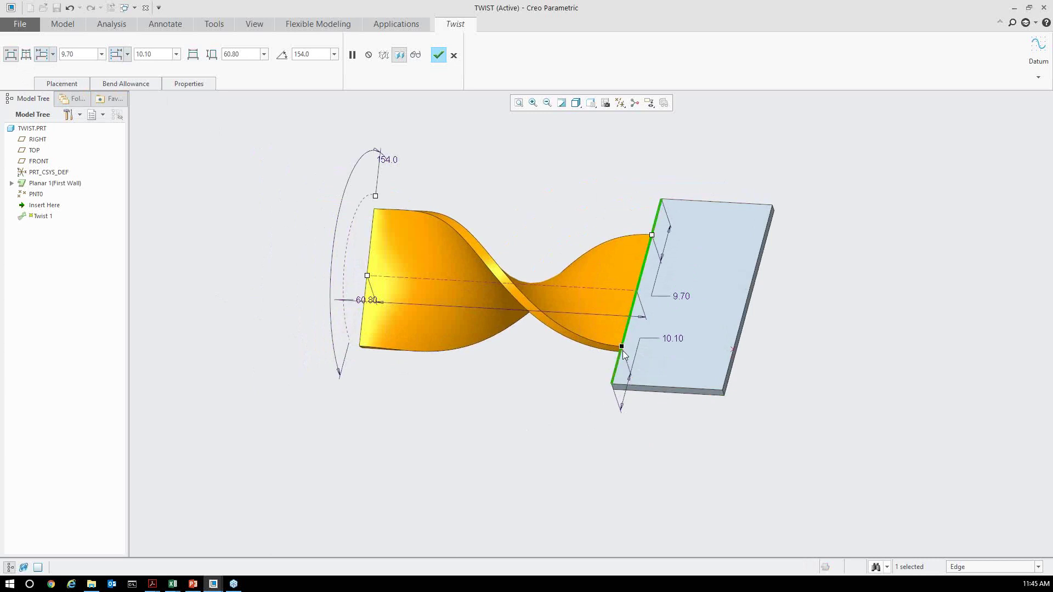
{"action": "mouse_move", "coordinate": [623, 351]}
{"action": "left_mouse_down"}
{"action": "mouse_move", "coordinate": [619, 366]}
{"action": "mouse_move", "coordinate": [626, 341]}
{"action": "mouse_move", "coordinate": [622, 356]}
{"action": "left_mouse_up"}
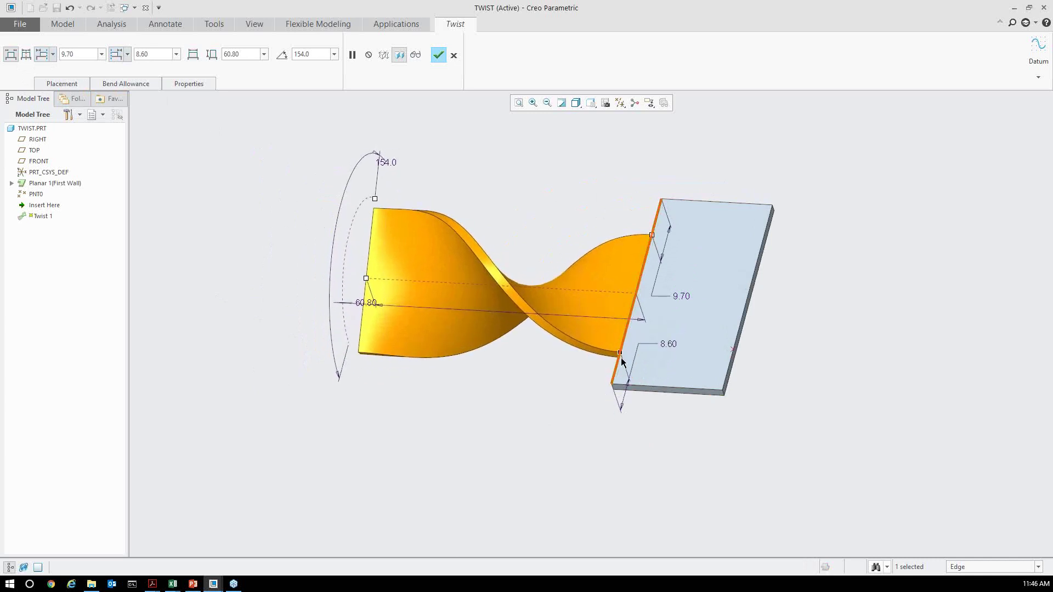
{"action": "left_click_drag", "start_coordinate": [619, 353], "coordinate": [609, 404]}
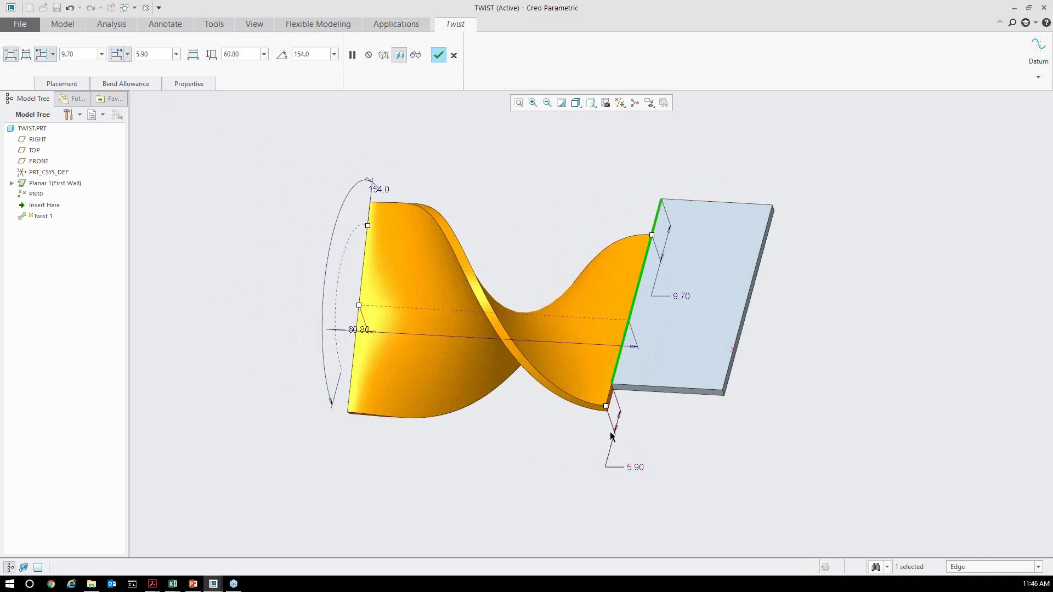
{"action": "left_click_drag", "start_coordinate": [605, 406], "coordinate": [626, 351]}
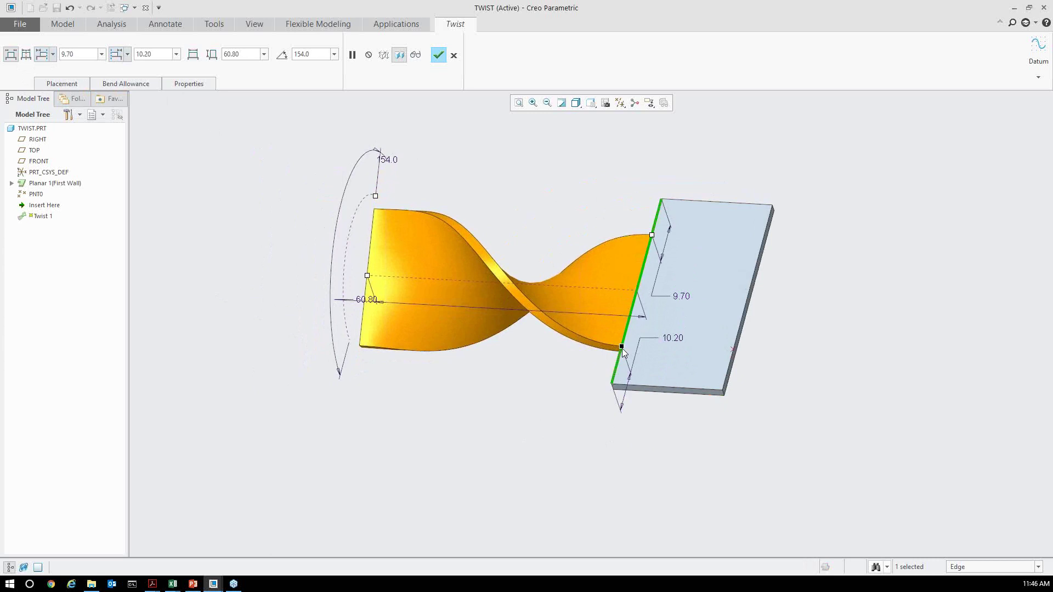
{"action": "left_click", "coordinate": [438, 56]}
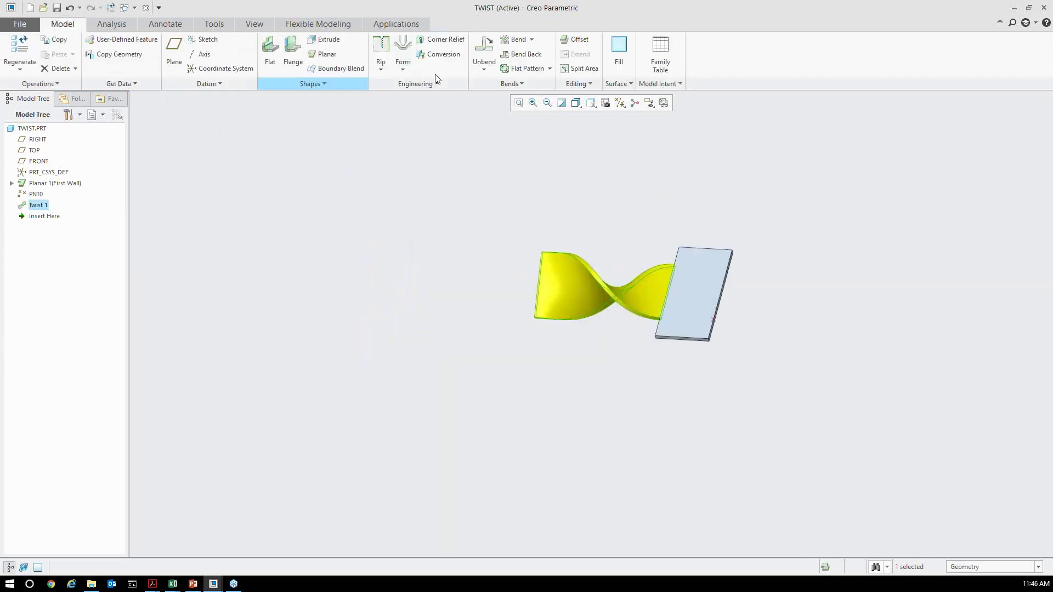
Start a second Twist wall on the plate's opposite long edge and shorten it to about 49.3.
{"action": "scroll", "coordinate": [697, 299], "scroll_direction": "up", "scroll_amount": 2}
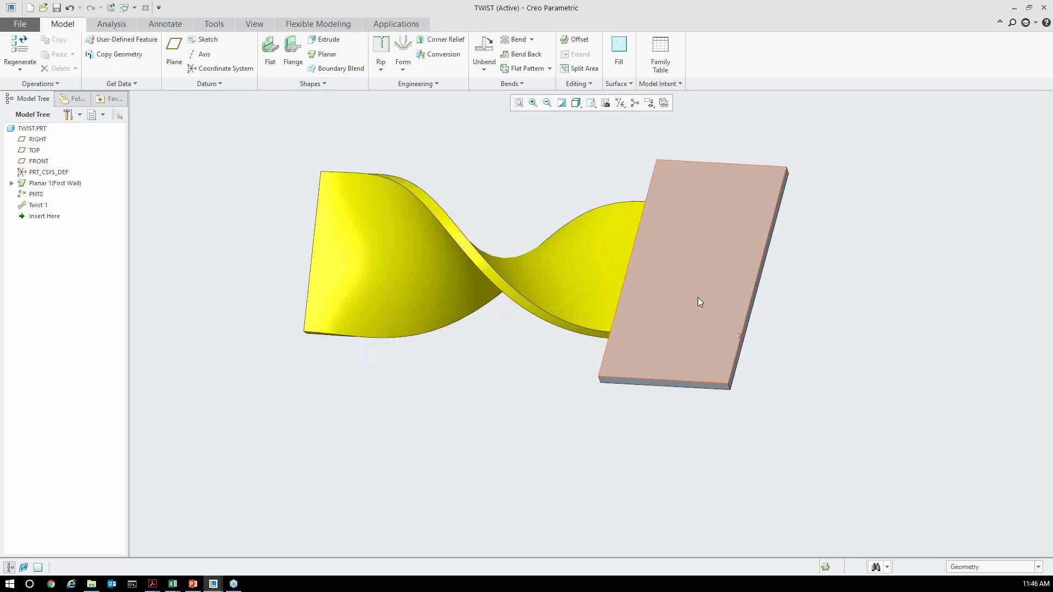
{"action": "middle_click_drag", "start_coordinate": [699, 301], "coordinate": [591, 245]}
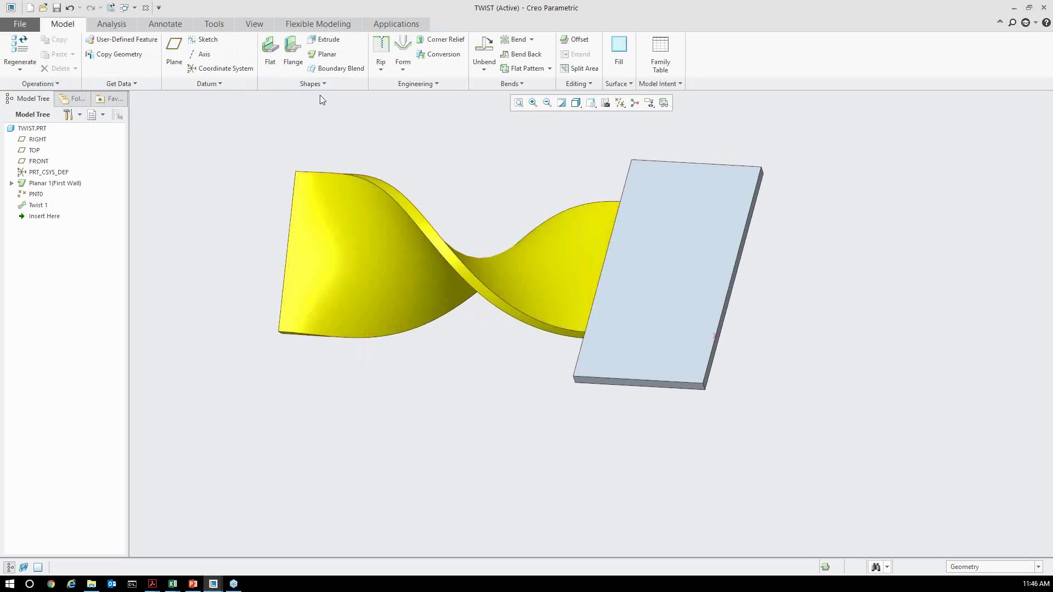
{"action": "left_click", "coordinate": [311, 84]}
{"action": "left_click", "coordinate": [288, 108]}
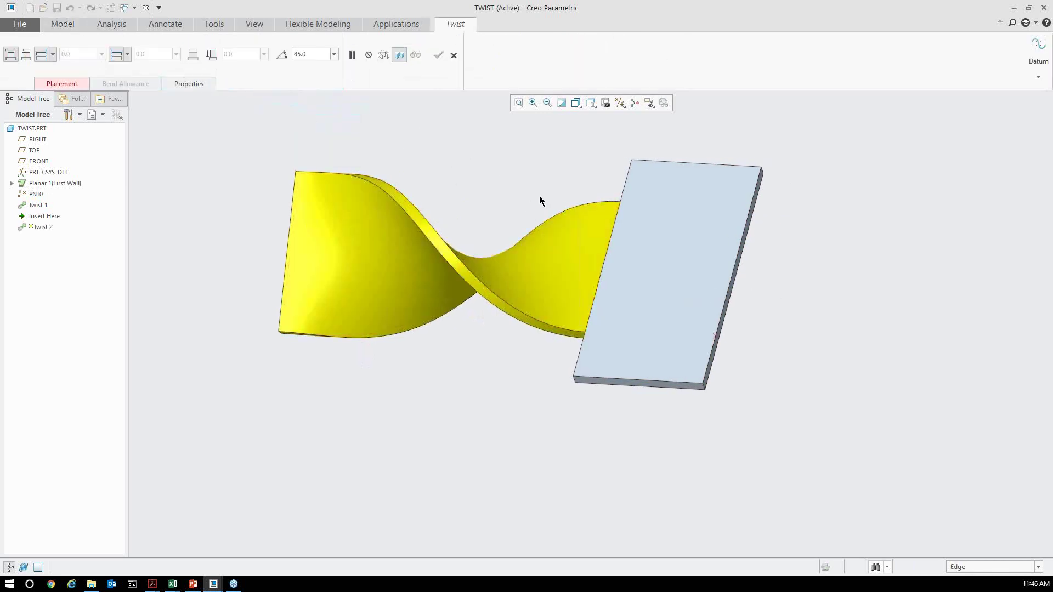
{"action": "left_click", "coordinate": [733, 267]}
{"action": "scroll", "coordinate": [649, 337], "scroll_direction": "up", "scroll_amount": 2}
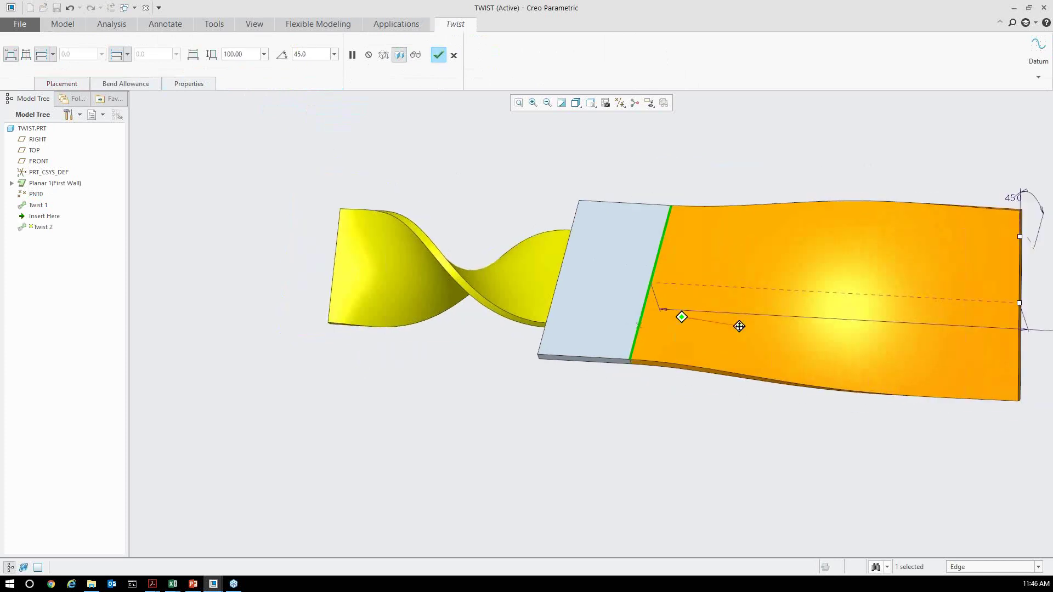
{"action": "middle_click_drag", "start_coordinate": [851, 324], "coordinate": [623, 317], "text": "shift"}
{"action": "middle_click_drag", "start_coordinate": [729, 300], "coordinate": [915, 301], "text": "shift"}
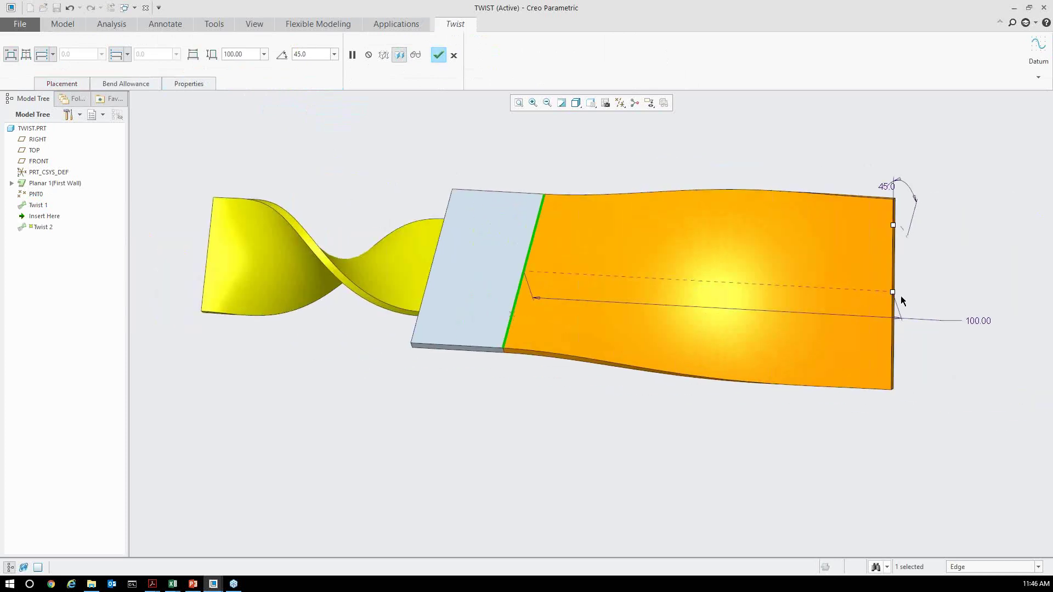
{"action": "left_click_drag", "start_coordinate": [892, 292], "coordinate": [707, 290]}
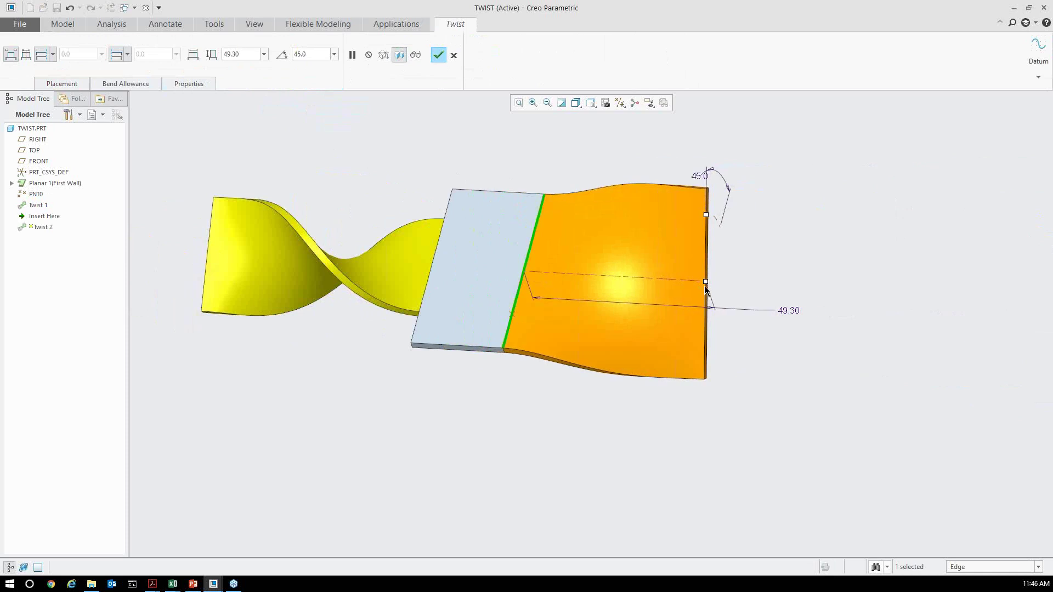
Define the second twisted wall by its width, about 23.9, and increase its twist angle to about 254 degrees.
{"action": "left_click", "coordinate": [26, 54]}
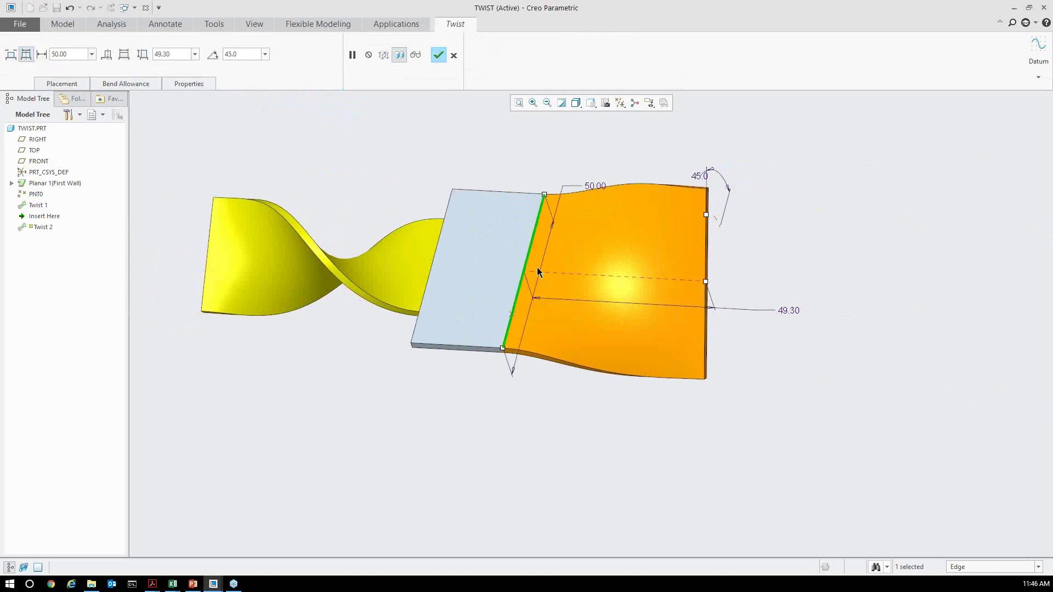
{"action": "left_click_drag", "start_coordinate": [544, 194], "coordinate": [536, 236]}
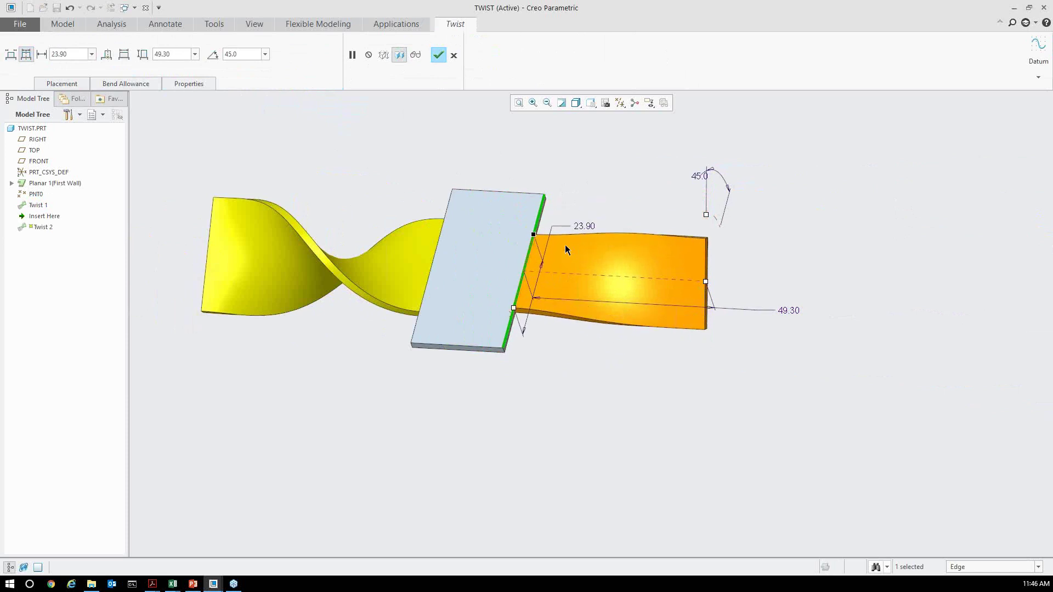
{"action": "left_click_drag", "start_coordinate": [707, 218], "coordinate": [716, 357]}
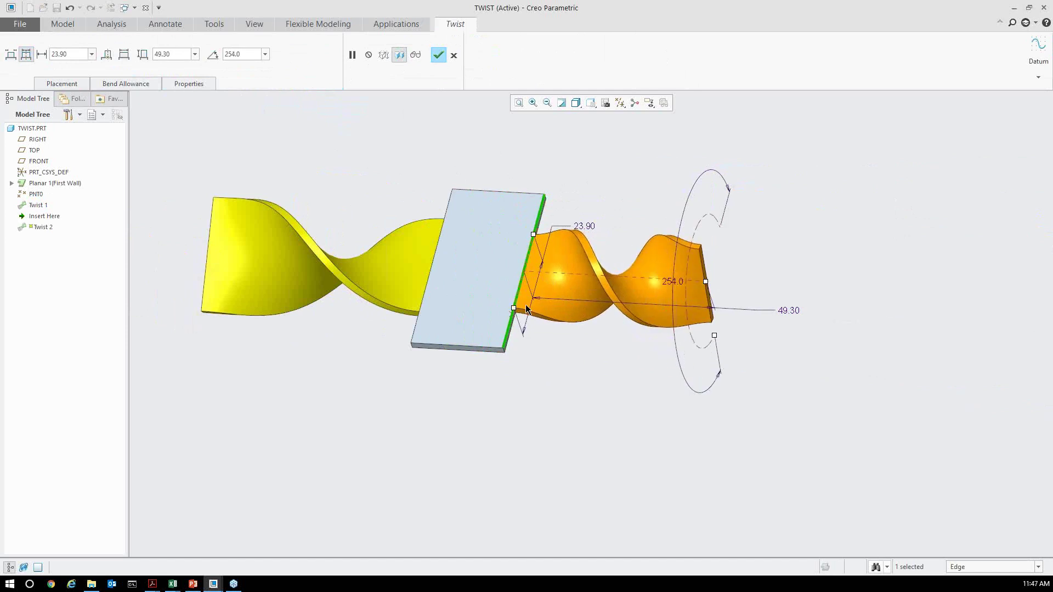
Narrow the second twisted wall to a width of about 11.9 and shorten it to about 38.8.
{"action": "left_click_drag", "start_coordinate": [513, 308], "coordinate": [518, 289]}
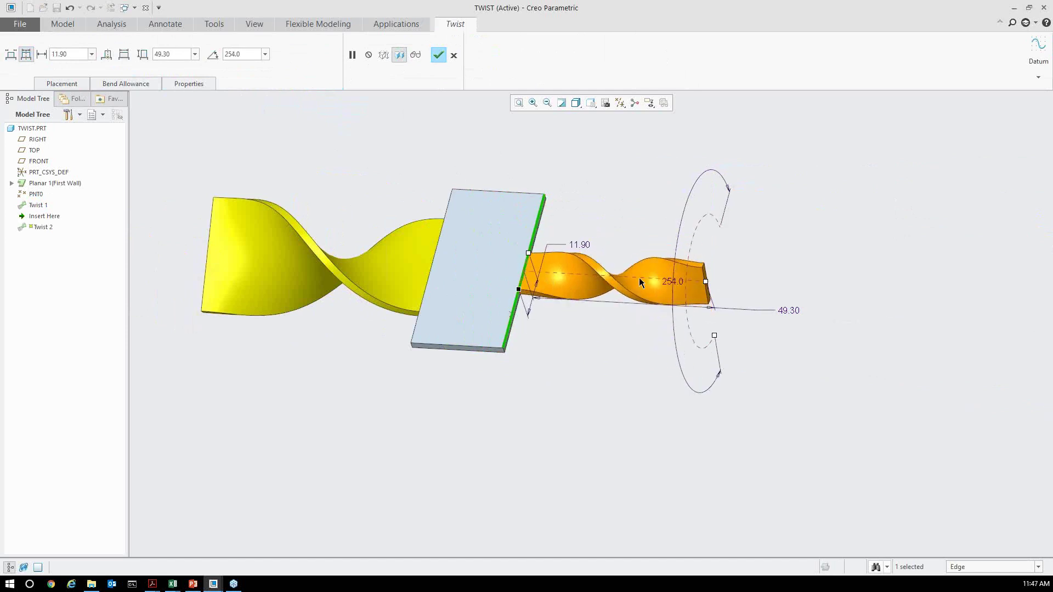
{"action": "left_click_drag", "start_coordinate": [706, 282], "coordinate": [666, 280]}
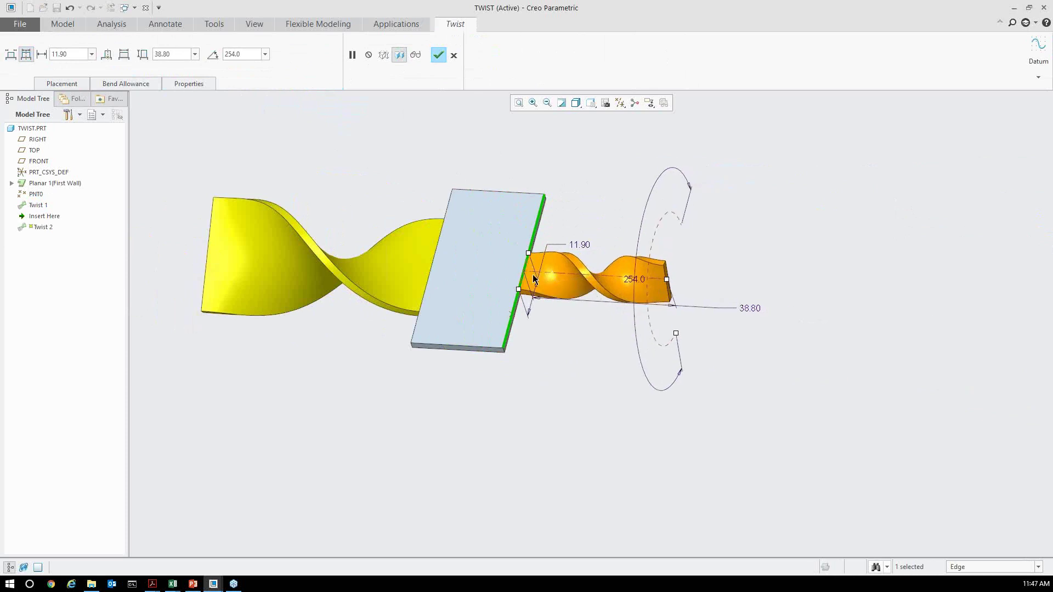
{"action": "mouse_move", "coordinate": [537, 279]}
{"action": "middle_mouse_down"}
{"action": "mouse_move", "coordinate": [540, 300]}
{"action": "mouse_move", "coordinate": [508, 332]}
{"action": "middle_mouse_up"}
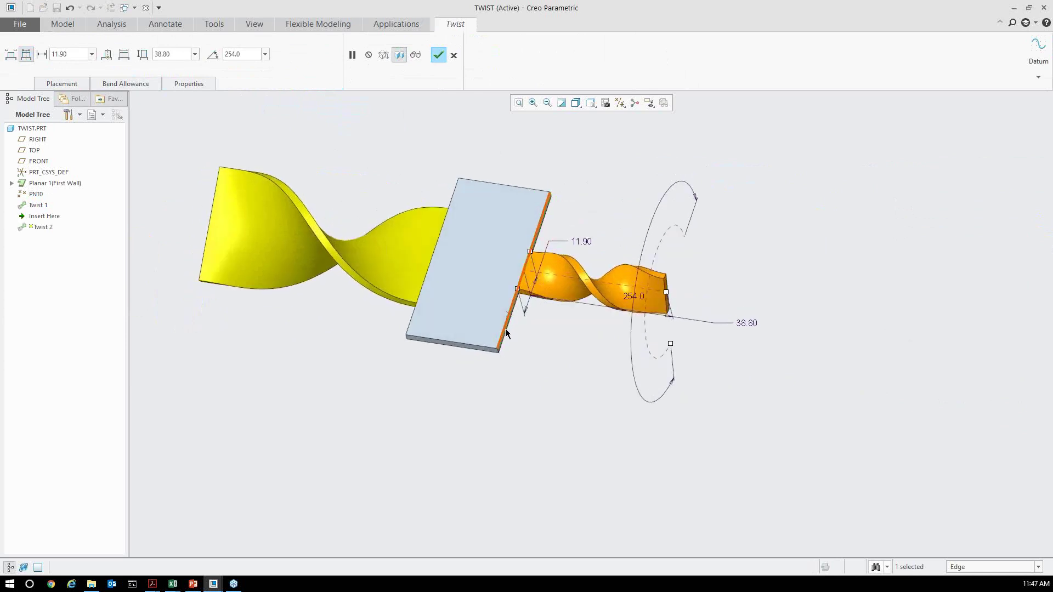
Locate the second twist's axis at datum point PNT0 and adjust the wall's width to about 12.7.
{"action": "left_click", "coordinate": [505, 328]}
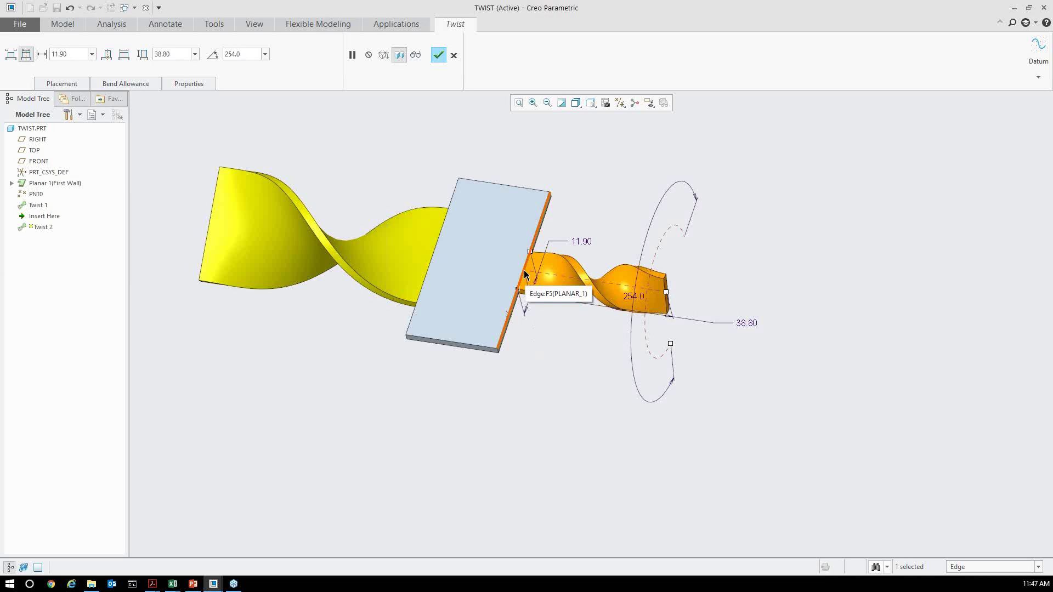
{"action": "left_click", "coordinate": [107, 55]}
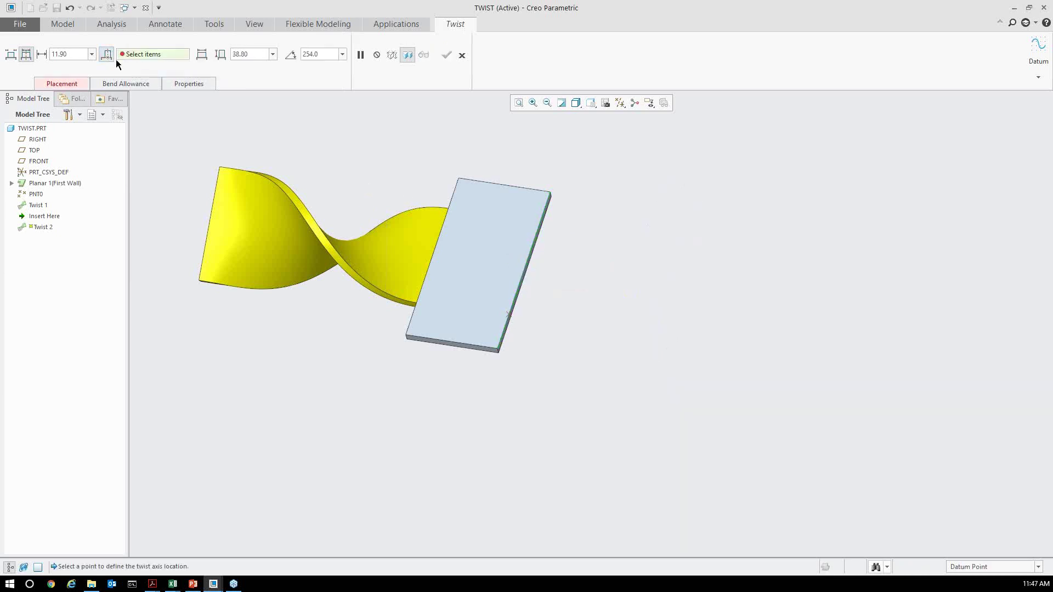
{"action": "left_click", "coordinate": [508, 316]}
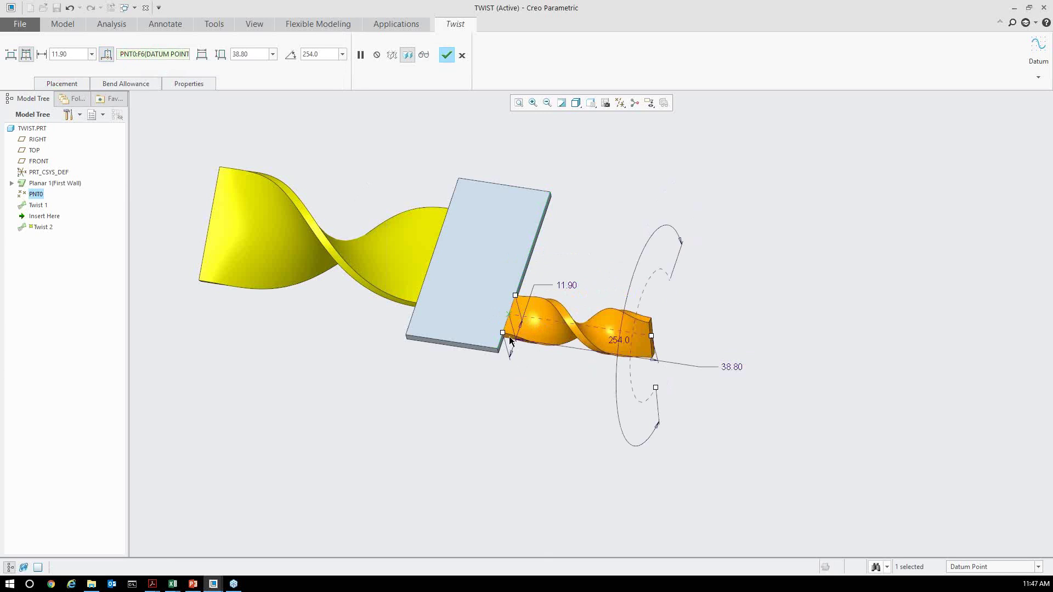
{"action": "left_click_drag", "start_coordinate": [510, 340], "coordinate": [510, 314]}
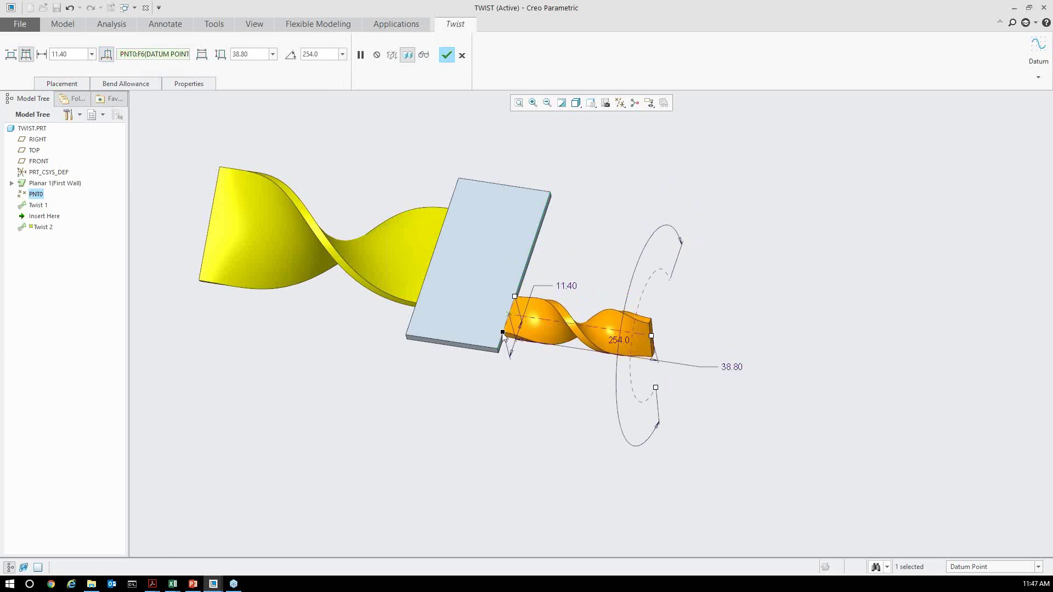
{"action": "left_click_drag", "start_coordinate": [503, 334], "coordinate": [505, 339]}
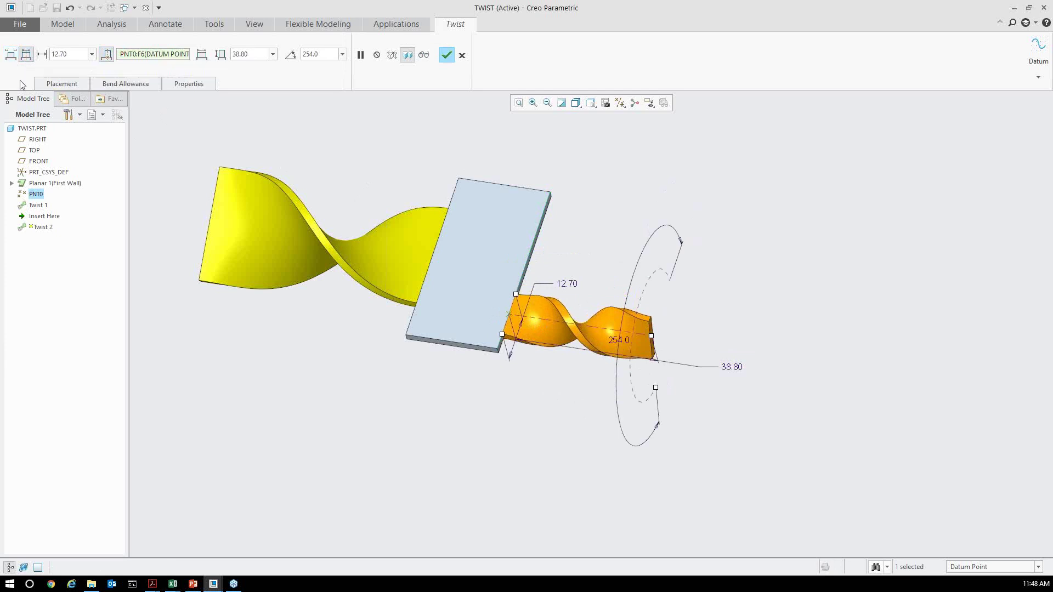
Give the second twisted wall a separate end width of about 6.6 and complete the feature.
{"action": "left_click", "coordinate": [202, 55]}
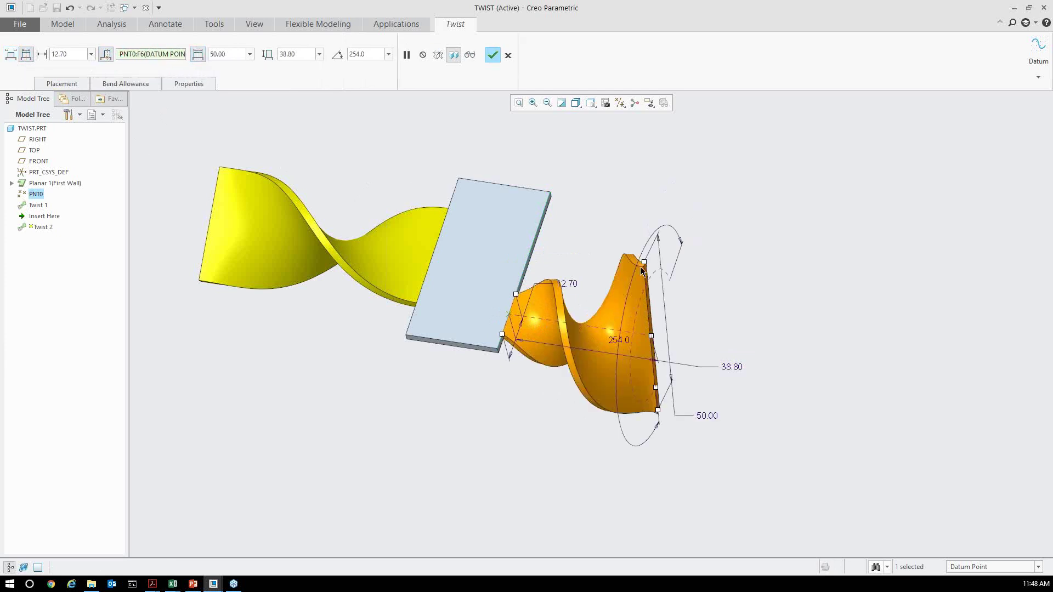
{"action": "left_click_drag", "start_coordinate": [644, 265], "coordinate": [650, 326]}
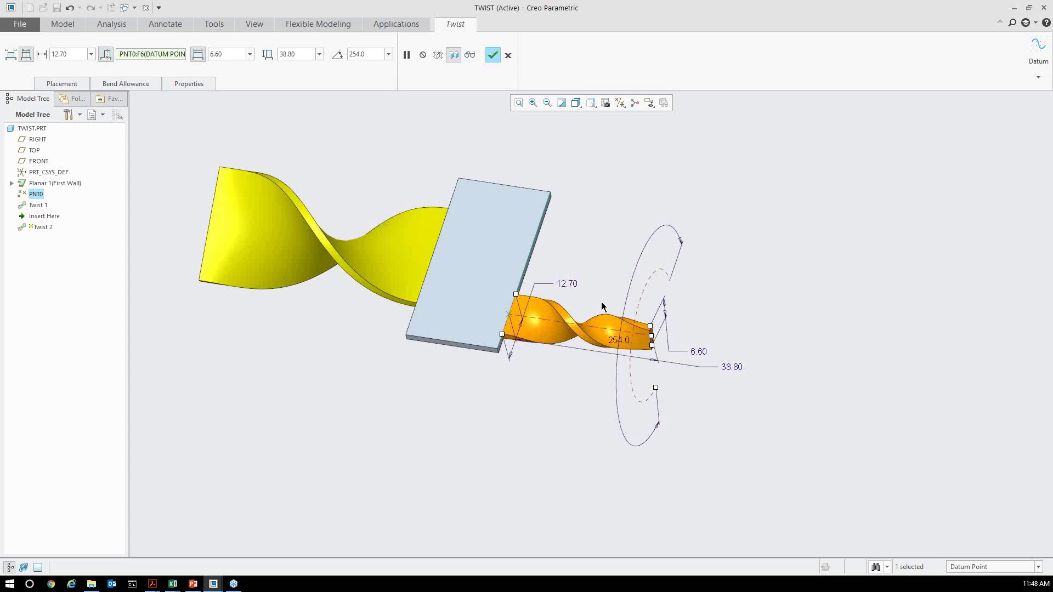
{"action": "left_click", "coordinate": [493, 55]}
Close the TWIST part after viewing both twisted walls.
{"action": "middle_click_drag", "start_coordinate": [581, 356], "coordinate": [413, 327]}
{"action": "scroll", "coordinate": [590, 307], "scroll_direction": "up", "scroll_amount": 3}
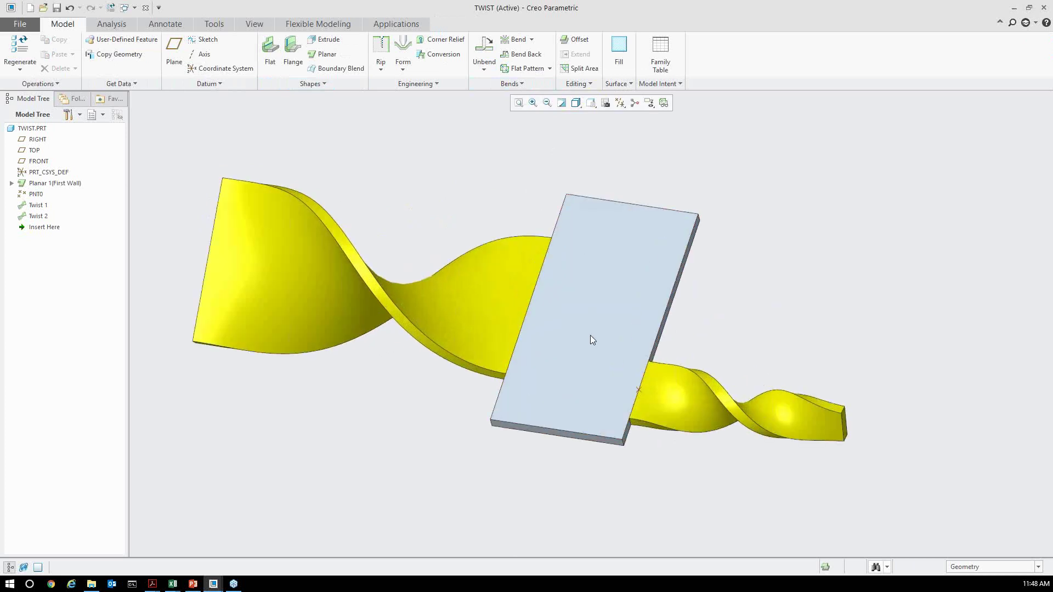
{"action": "middle_click_drag", "start_coordinate": [590, 340], "coordinate": [629, 339], "text": "shift"}
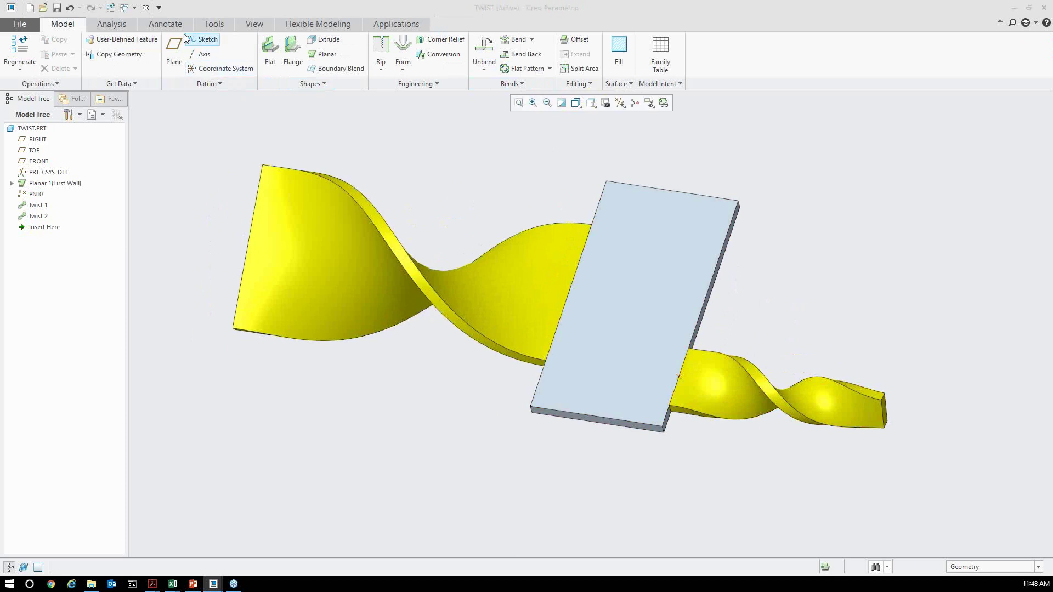
{"action": "left_click", "coordinate": [144, 7]}
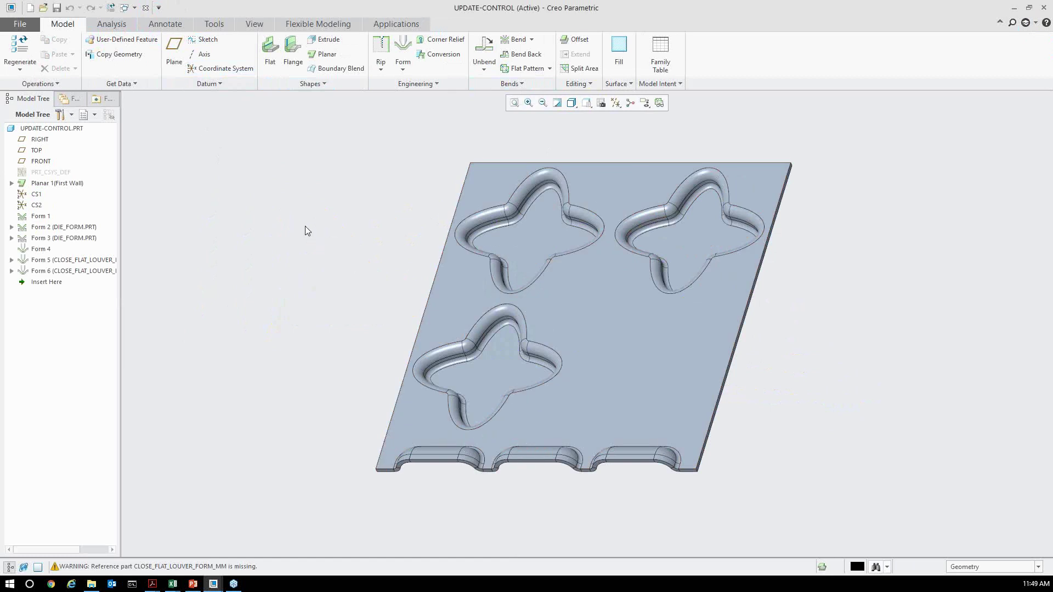
Examine the punch model update options in the definition of Form 1, and leave without making changes.
{"action": "left_click", "coordinate": [48, 217]}
{"action": "left_click", "coordinate": [64, 153]}
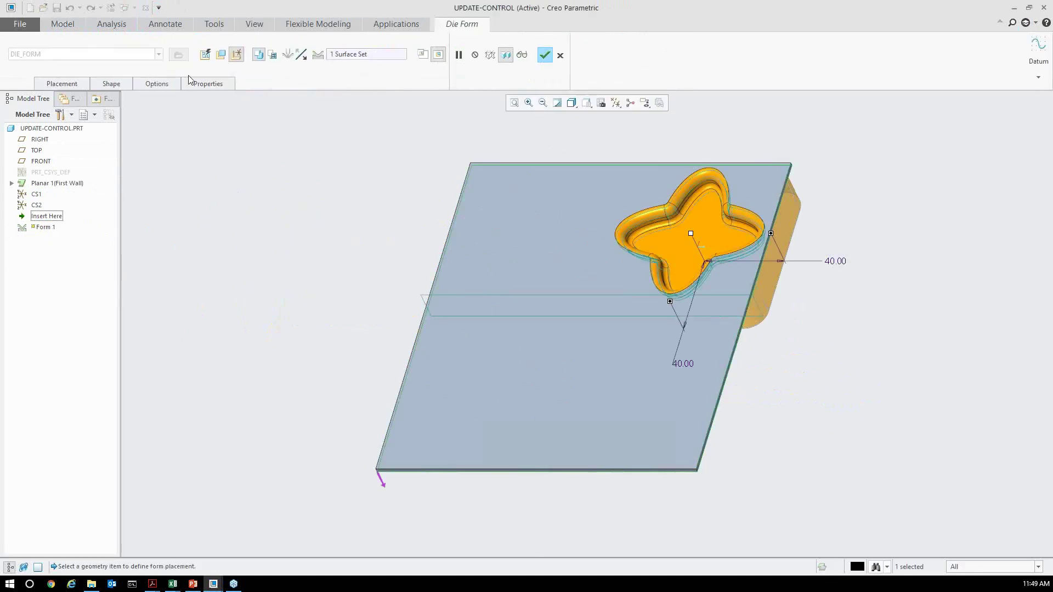
{"action": "left_click", "coordinate": [117, 87]}
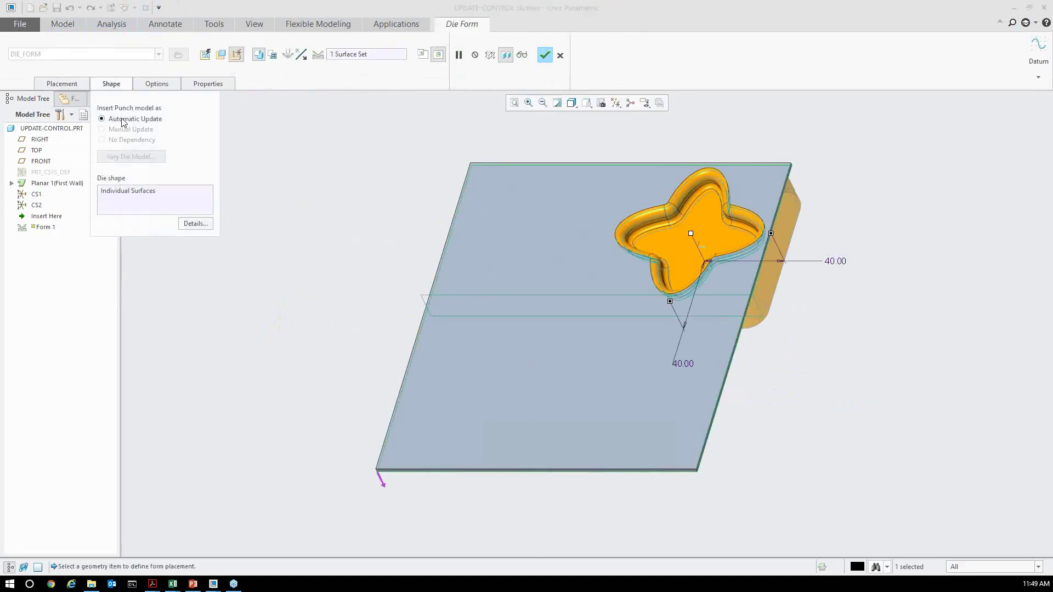
{"action": "left_click", "coordinate": [561, 56]}
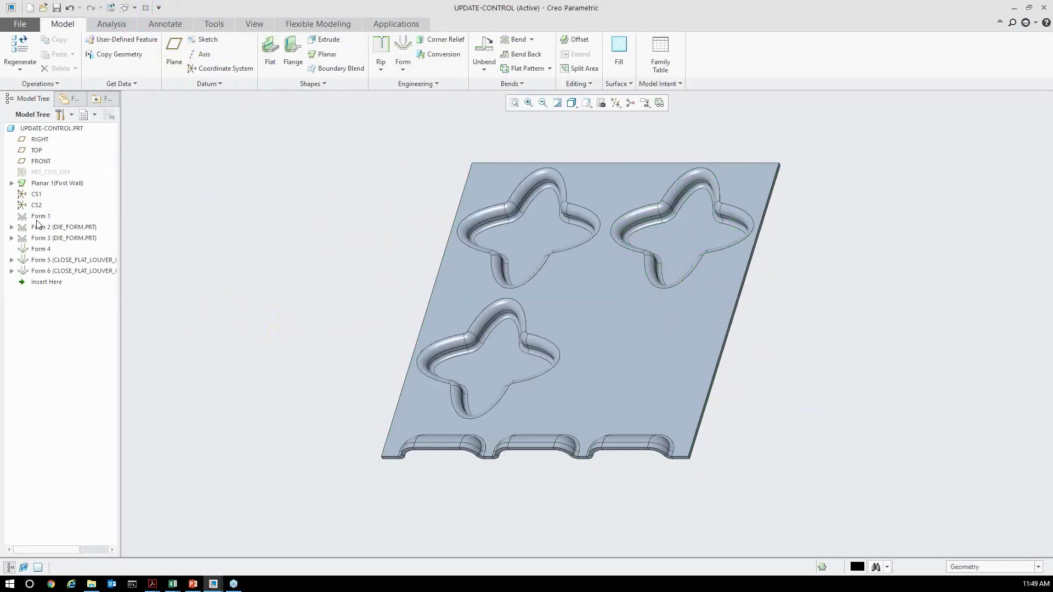
Open the die model referenced by Form 1 and set the radius dimension of Extrude 2's section to 28.
{"action": "right_click", "coordinate": [47, 223]}
{"action": "left_click", "coordinate": [81, 298]}
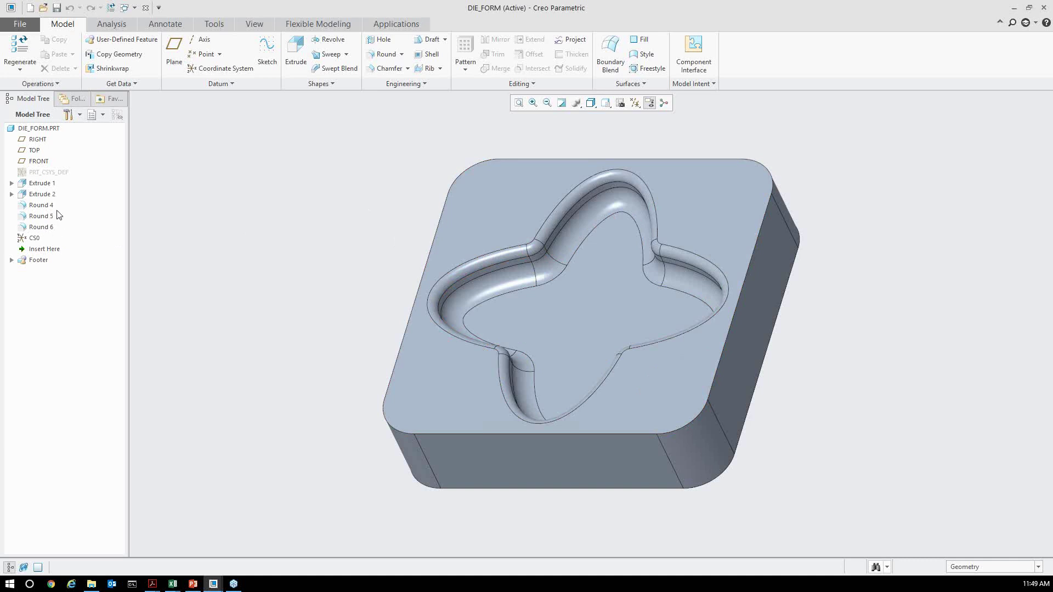
{"action": "left_click", "coordinate": [47, 185]}
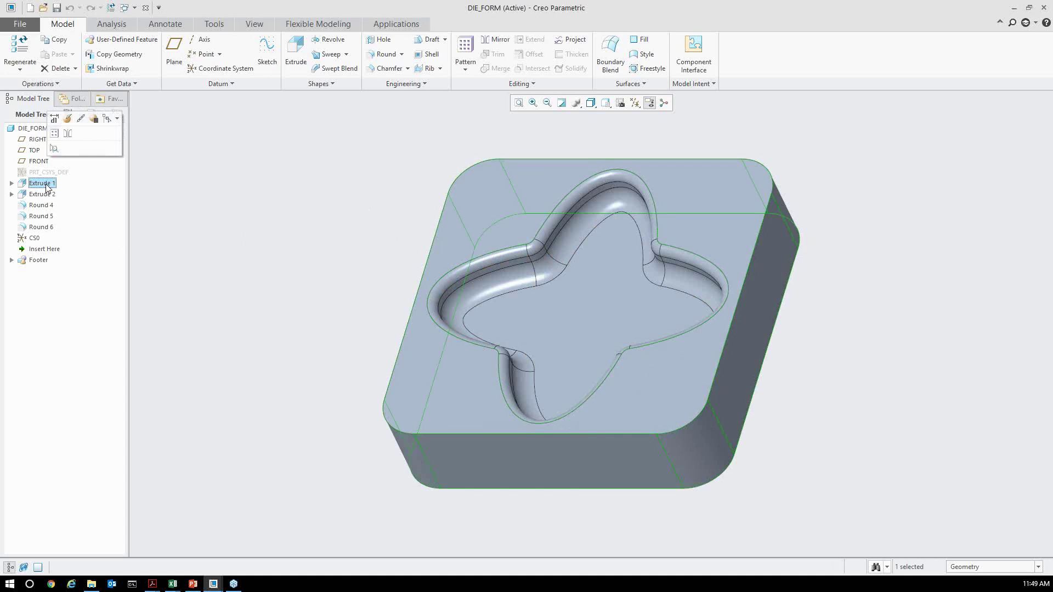
{"action": "left_click", "coordinate": [47, 195]}
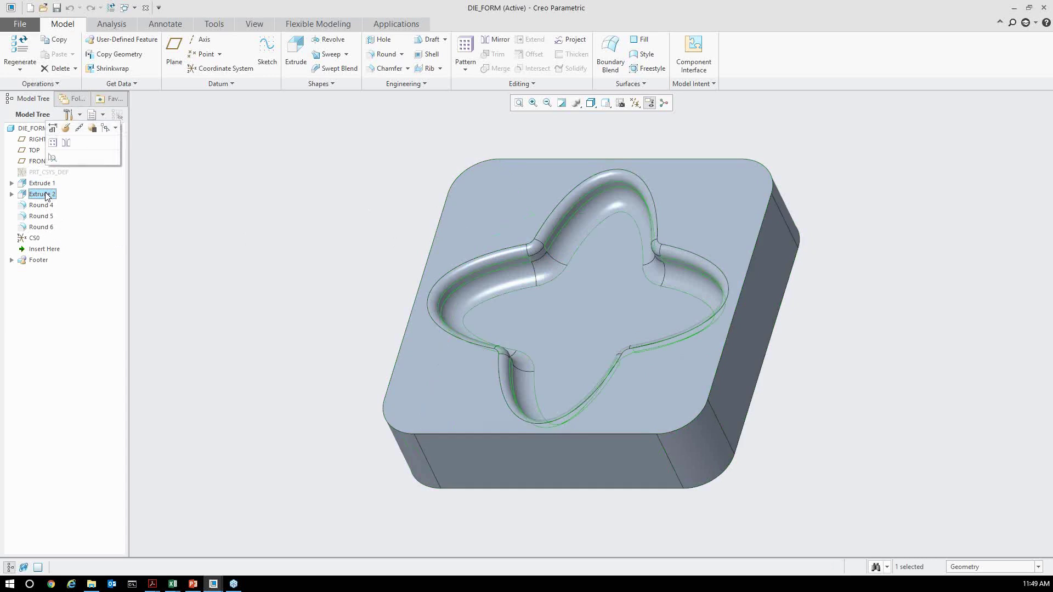
{"action": "left_click", "coordinate": [54, 129]}
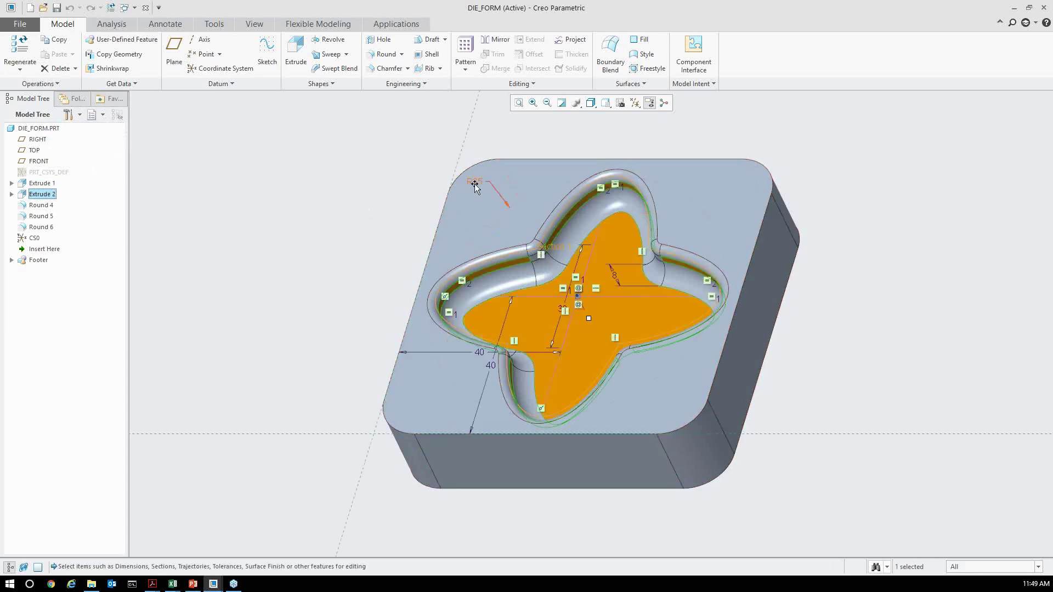
{"action": "double_click", "coordinate": [475, 182]}
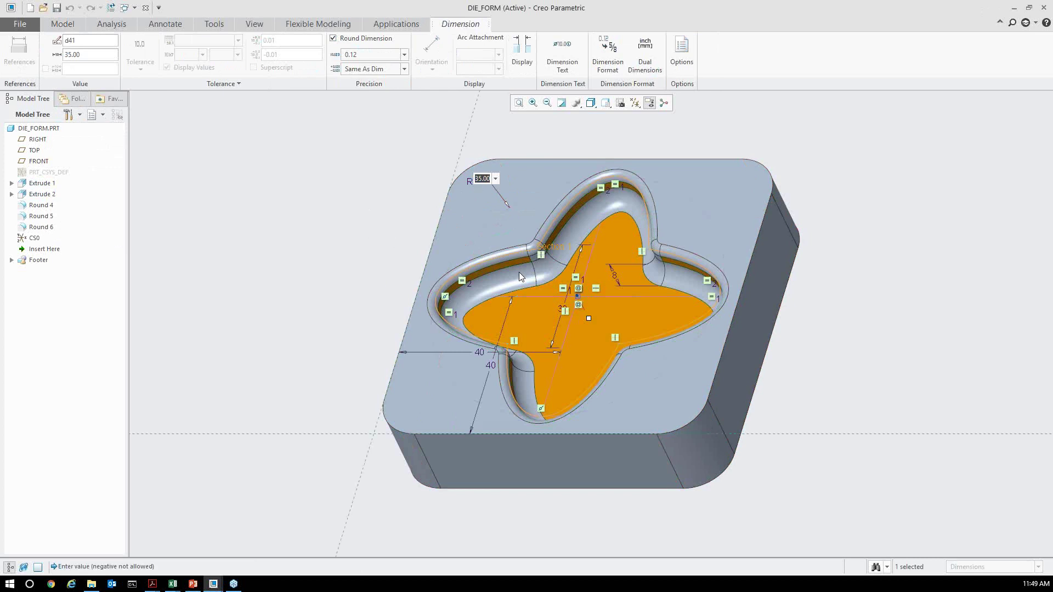
{"action": "type", "text": "28"}
{"action": "key", "text": "Return"}
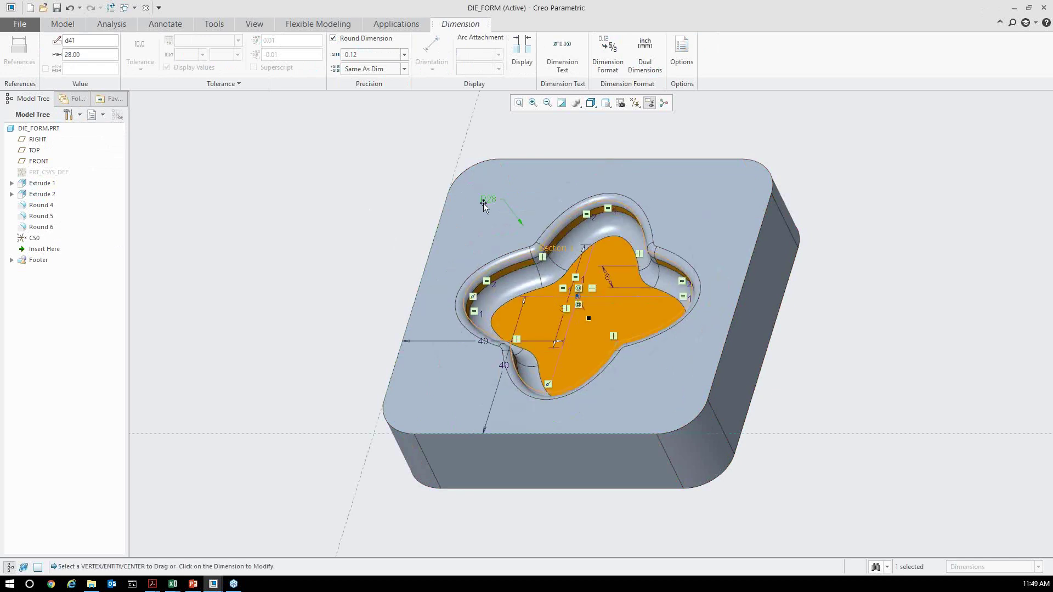
{"action": "left_click", "coordinate": [378, 142]}
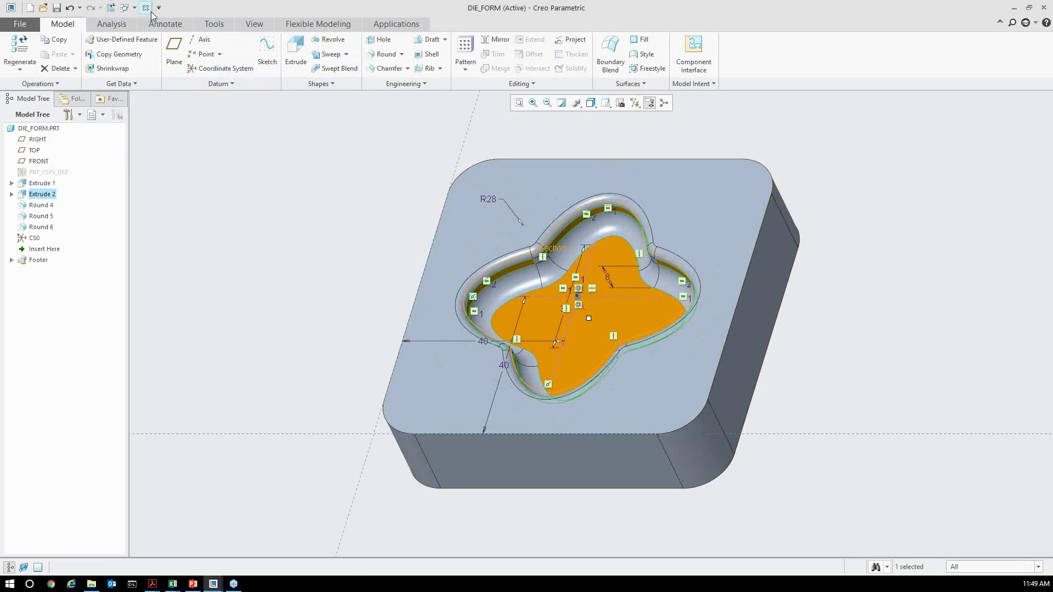
Return to the UPDATE-CONTROL part and regenerate it to pick up the edited die model.
{"action": "left_click", "coordinate": [134, 9]}
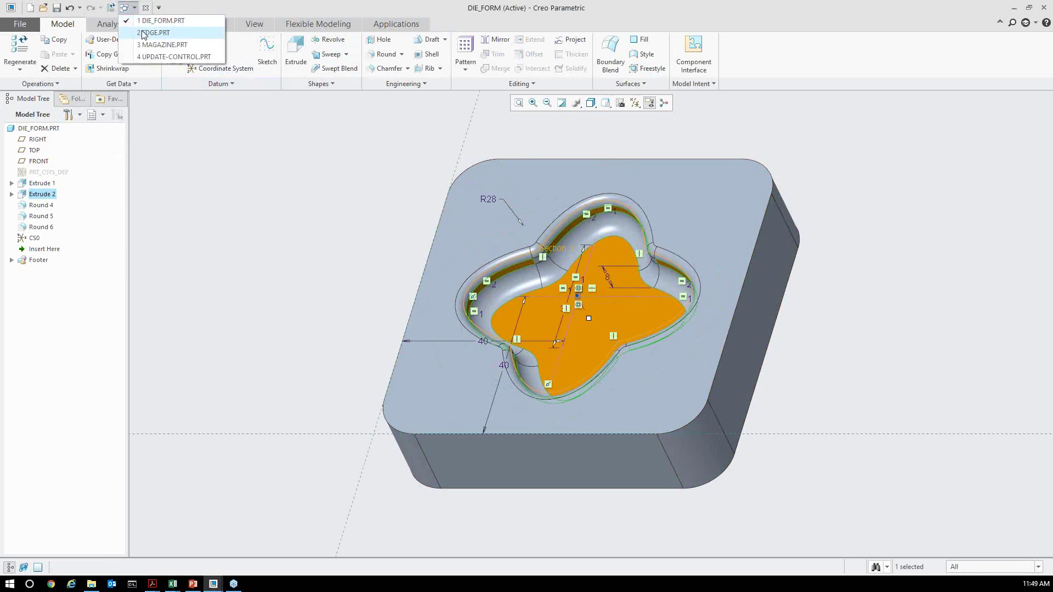
{"action": "left_click", "coordinate": [161, 57]}
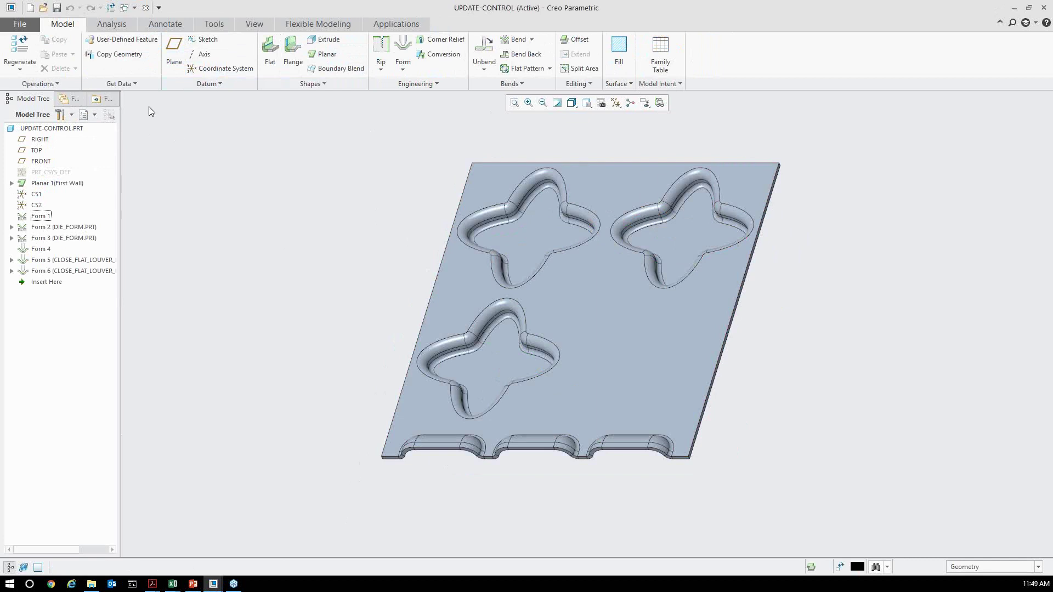
{"action": "left_click", "coordinate": [111, 7]}
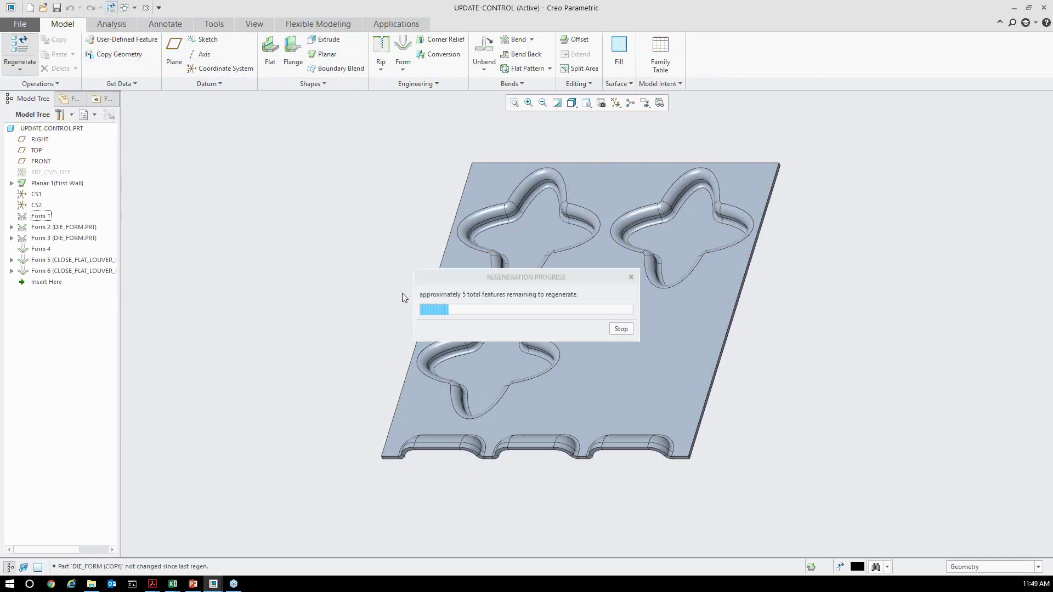
{"action": "middle_click_drag", "start_coordinate": [390, 289], "coordinate": [566, 331]}
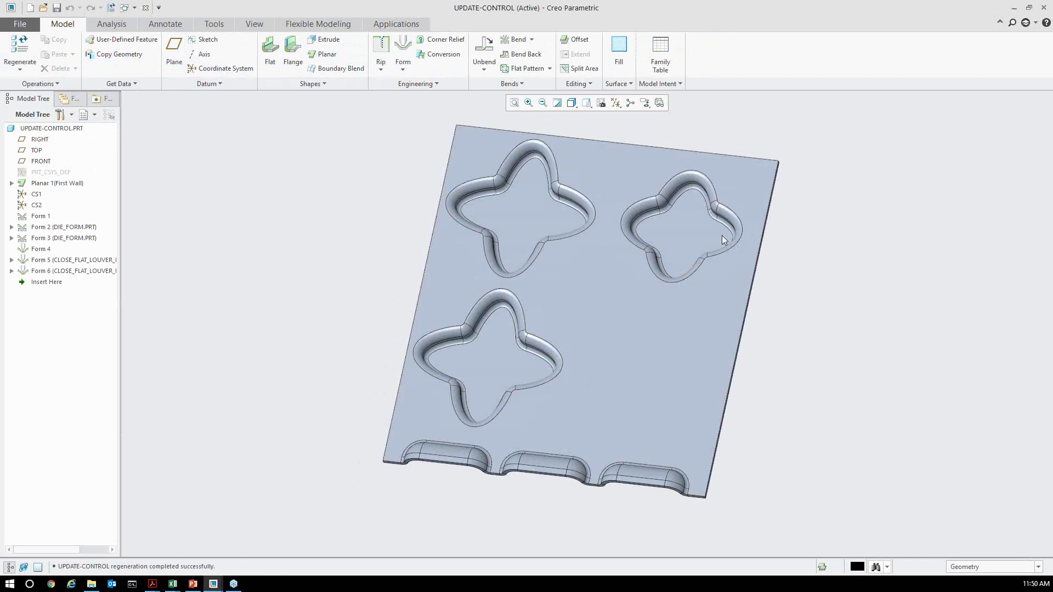
Try the Automatic Update option for the die model of Form 2 and cancel the redefinition.
{"action": "scroll", "coordinate": [722, 236], "scroll_direction": "down", "scroll_amount": 2}
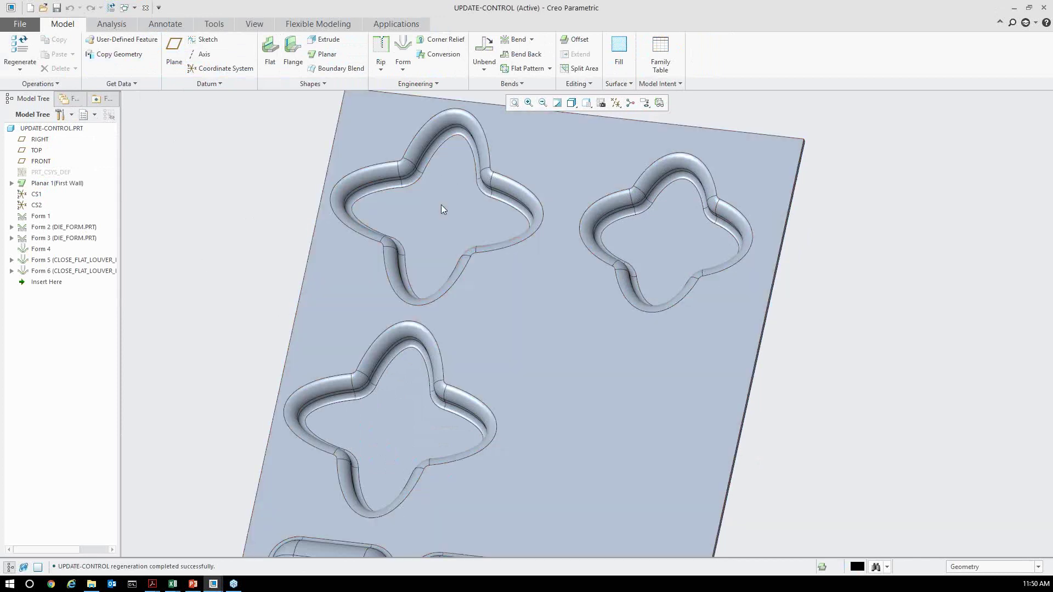
{"action": "left_click", "coordinate": [441, 205]}
{"action": "left_click", "coordinate": [462, 169]}
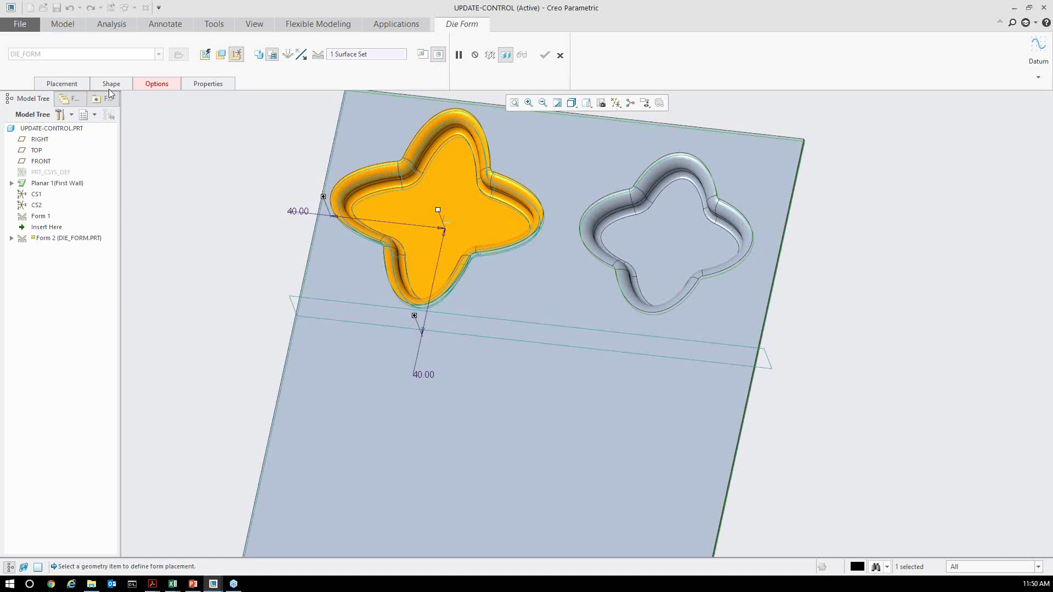
{"action": "left_click", "coordinate": [111, 84]}
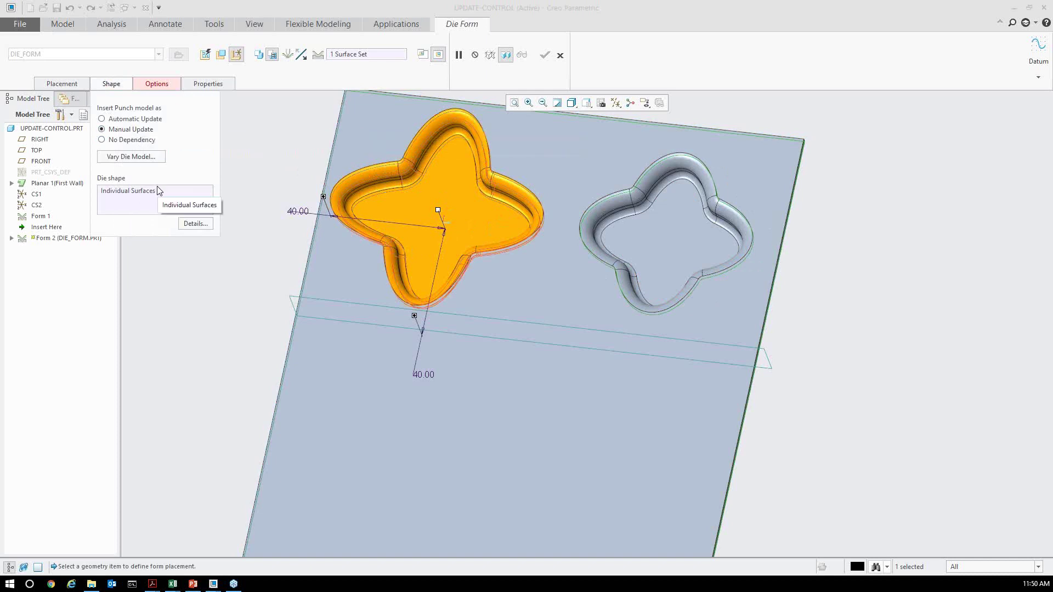
{"action": "left_click", "coordinate": [144, 119]}
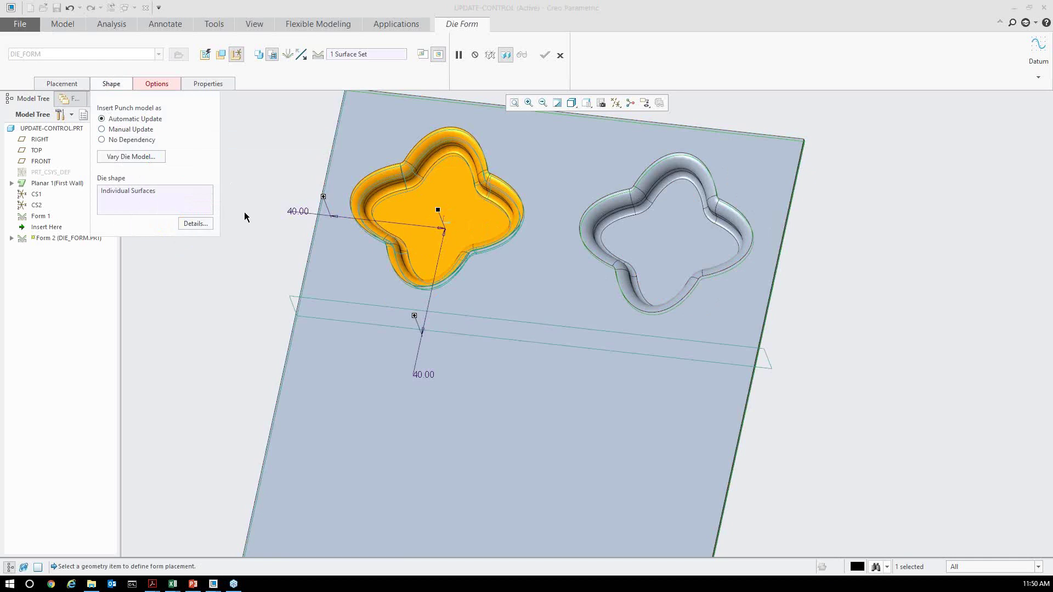
{"action": "left_click", "coordinate": [560, 56]}
{"action": "left_click", "coordinate": [523, 314]}
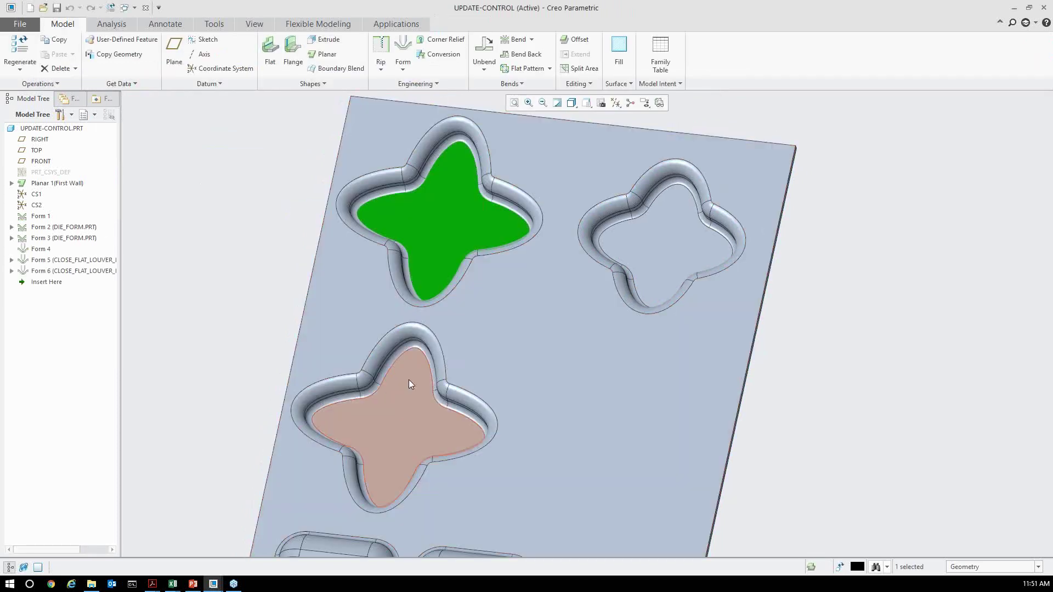
Examine the die model dependency options in the definition of Form 3 and leave the feature definition.
{"action": "left_click", "coordinate": [411, 421]}
{"action": "left_click", "coordinate": [432, 351]}
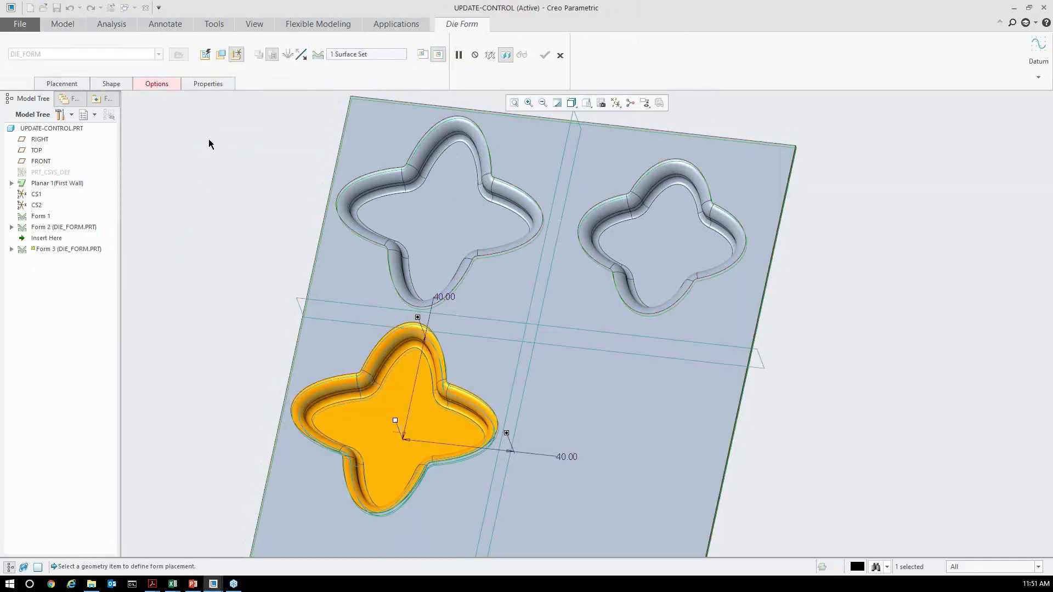
{"action": "left_click", "coordinate": [108, 88]}
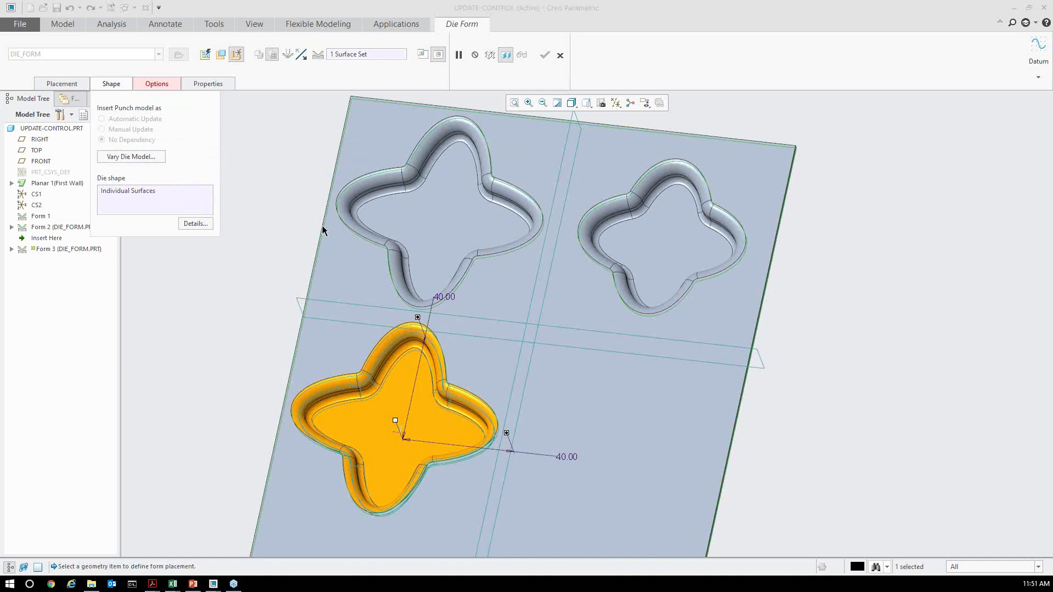
{"action": "left_click", "coordinate": [121, 85]}
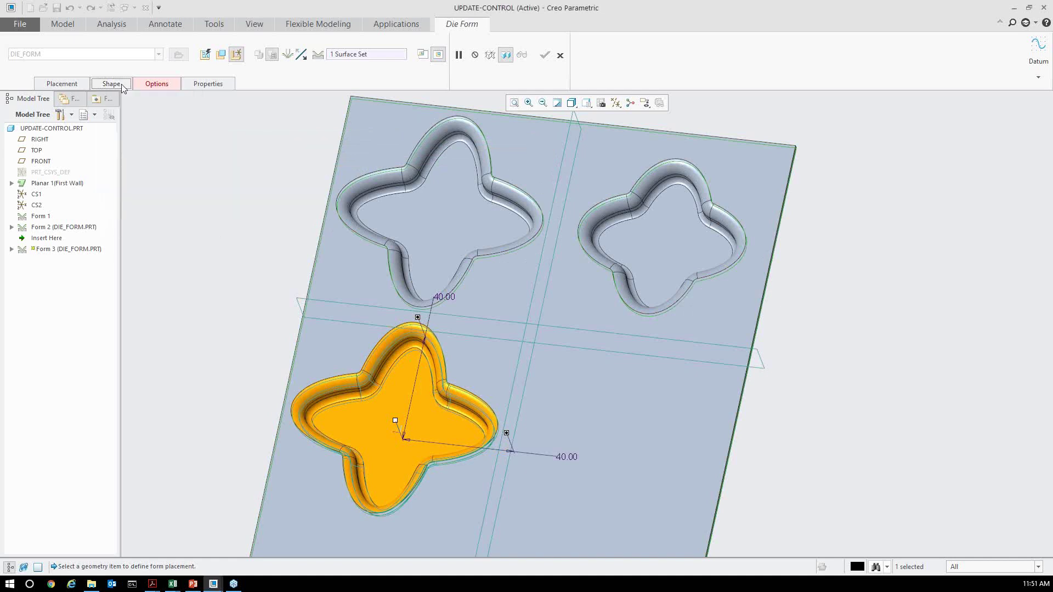
{"action": "left_click", "coordinate": [545, 54]}
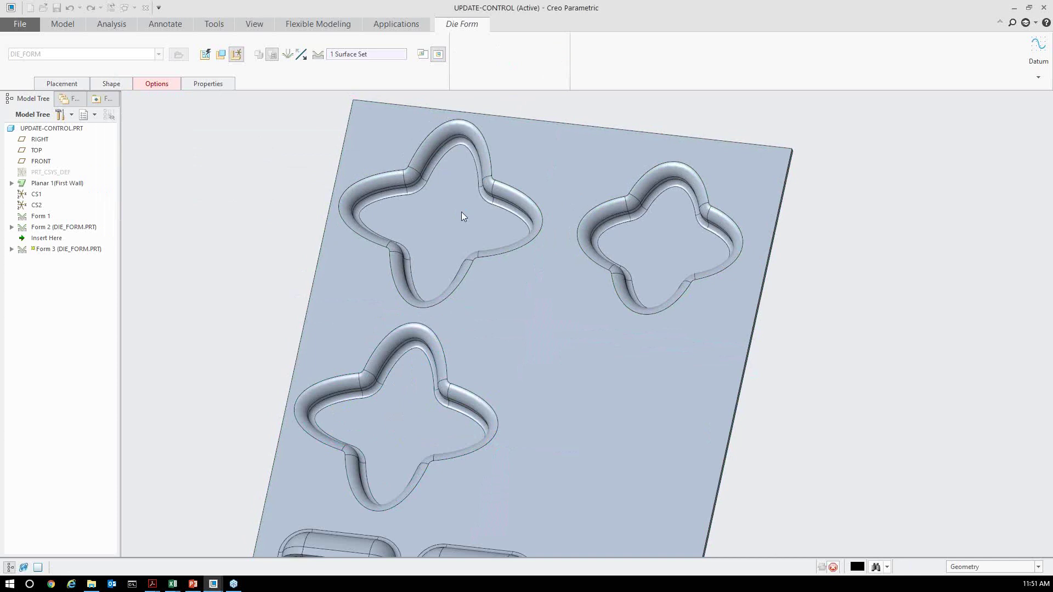
Close the UPDATE-CONTROL part to get back to the die model.
{"action": "scroll", "coordinate": [463, 209], "scroll_direction": "down", "scroll_amount": 3}
{"action": "left_click", "coordinate": [719, 356]}
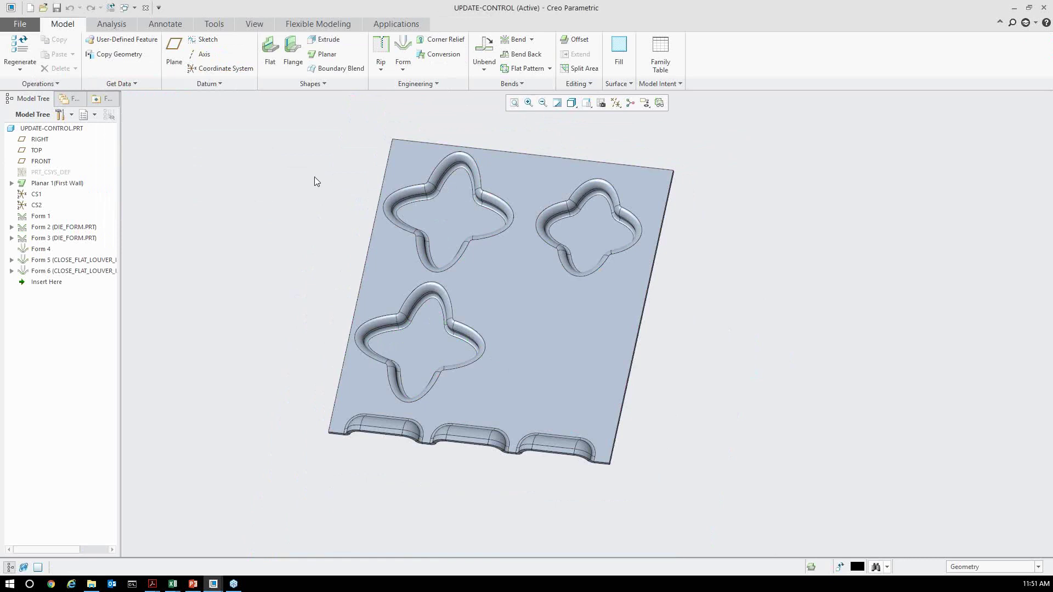
{"action": "left_click", "coordinate": [149, 10]}
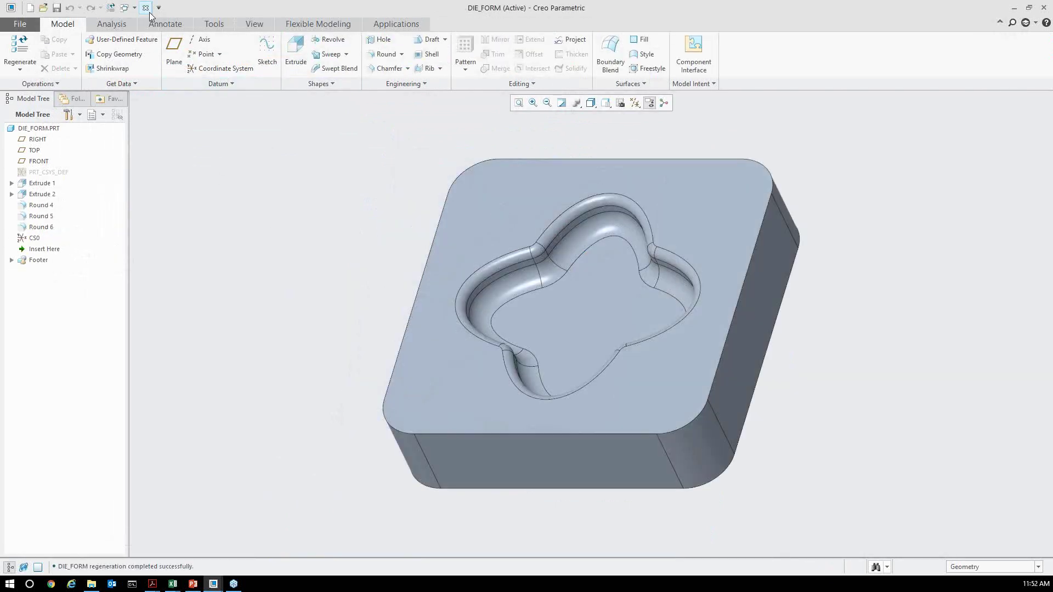
Close the DIE_FORM model and switch to the EDGE part.
{"action": "left_click", "coordinate": [148, 10]}
{"action": "left_click", "coordinate": [134, 7]}
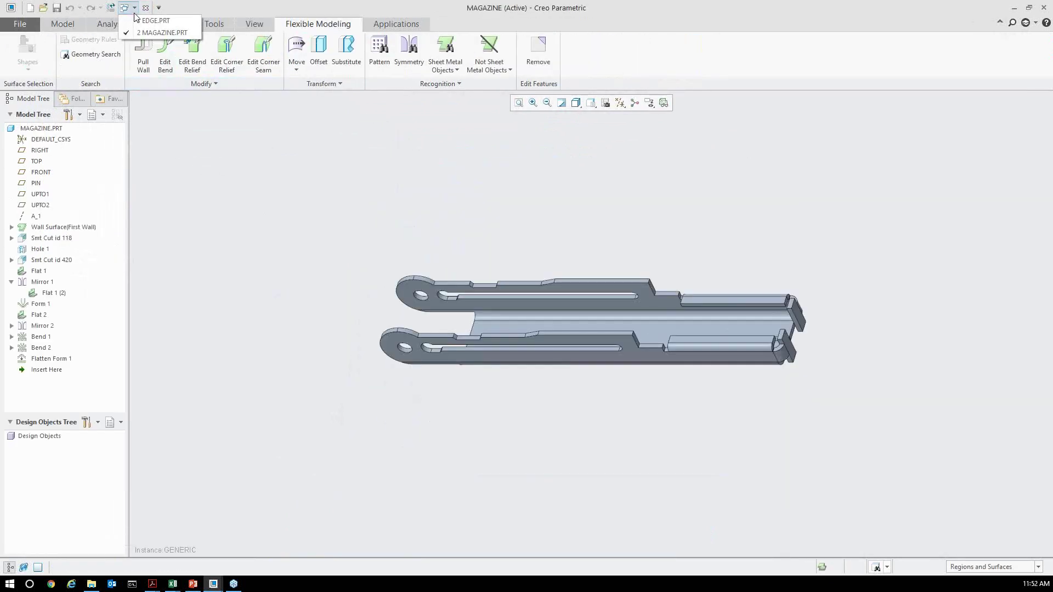
{"action": "left_click", "coordinate": [148, 20]}
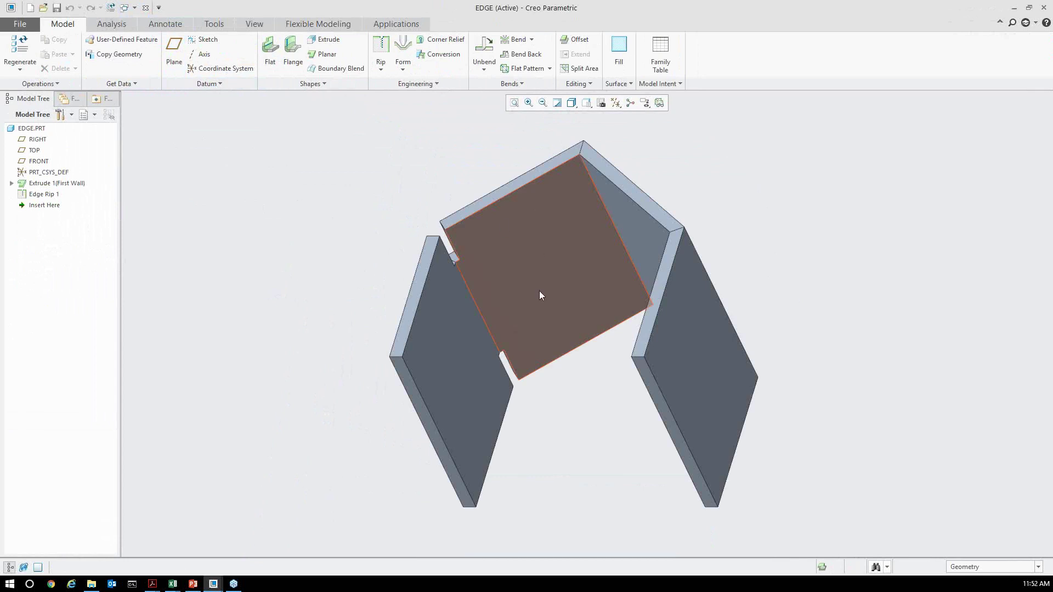
Start an Edge Bend and select the three vertical corner edges, including the edge between the two rip notches.
{"action": "middle_click_drag", "start_coordinate": [540, 291], "coordinate": [527, 355]}
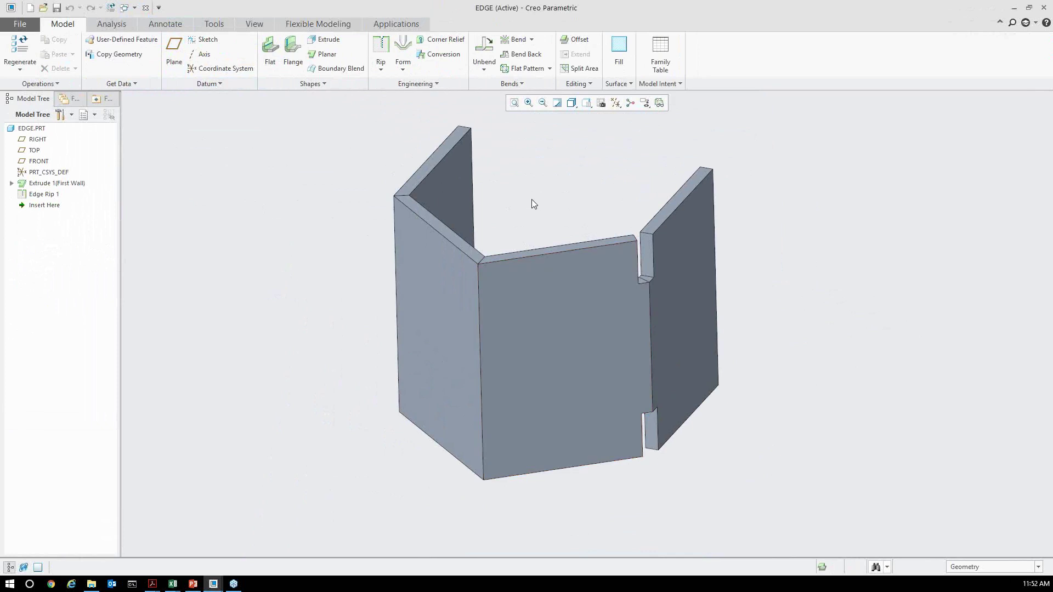
{"action": "left_click", "coordinate": [531, 40]}
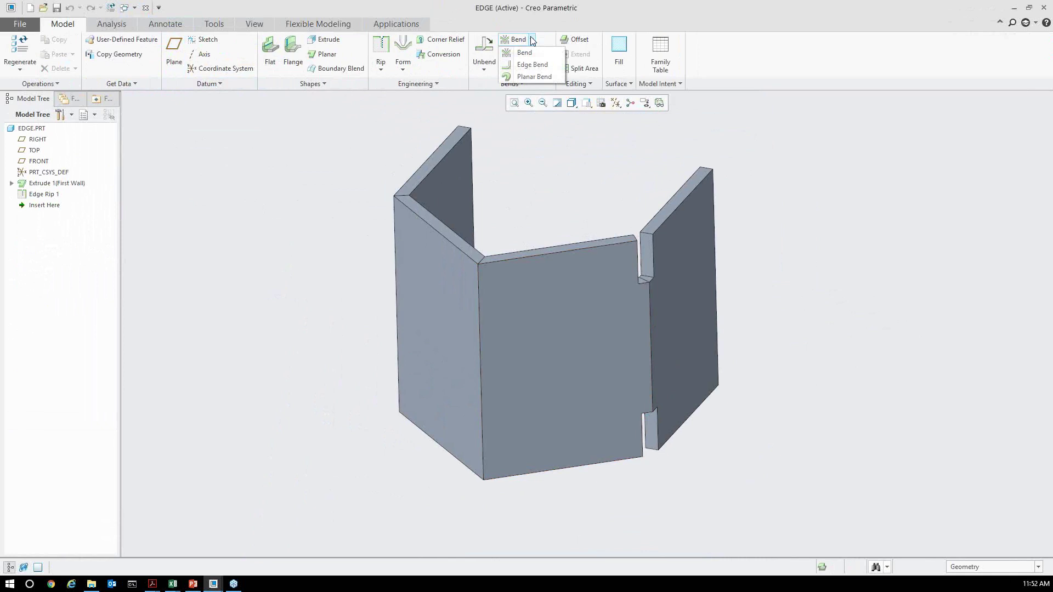
{"action": "left_click", "coordinate": [515, 65]}
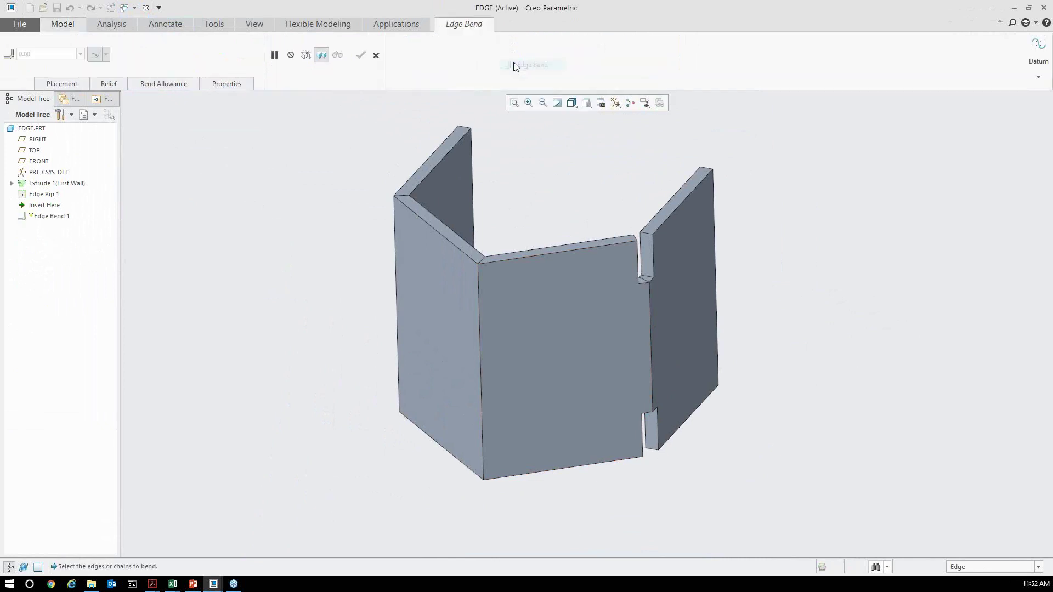
{"action": "left_click", "coordinate": [397, 344]}
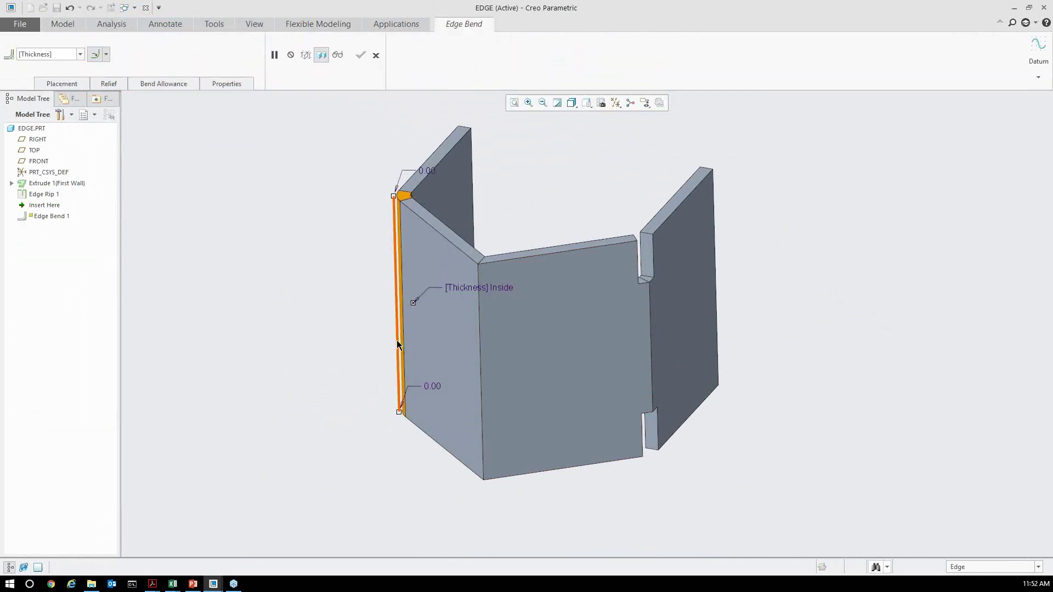
{"action": "left_click", "coordinate": [482, 368], "text": "ctrl"}
{"action": "left_click", "coordinate": [653, 347], "text": "ctrl"}
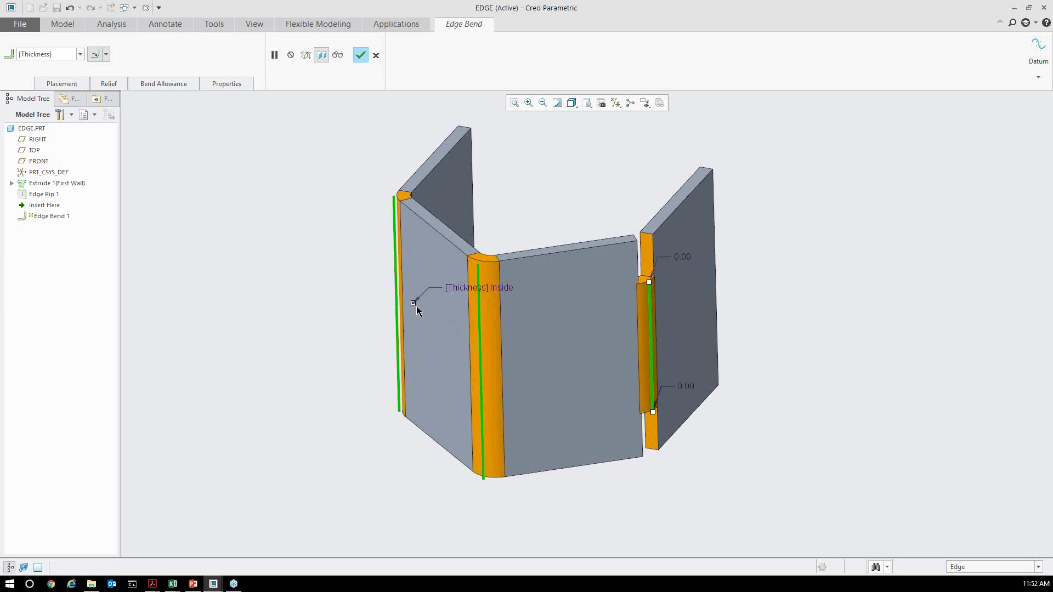
{"action": "left_click", "coordinate": [401, 369], "text": "ctrl"}
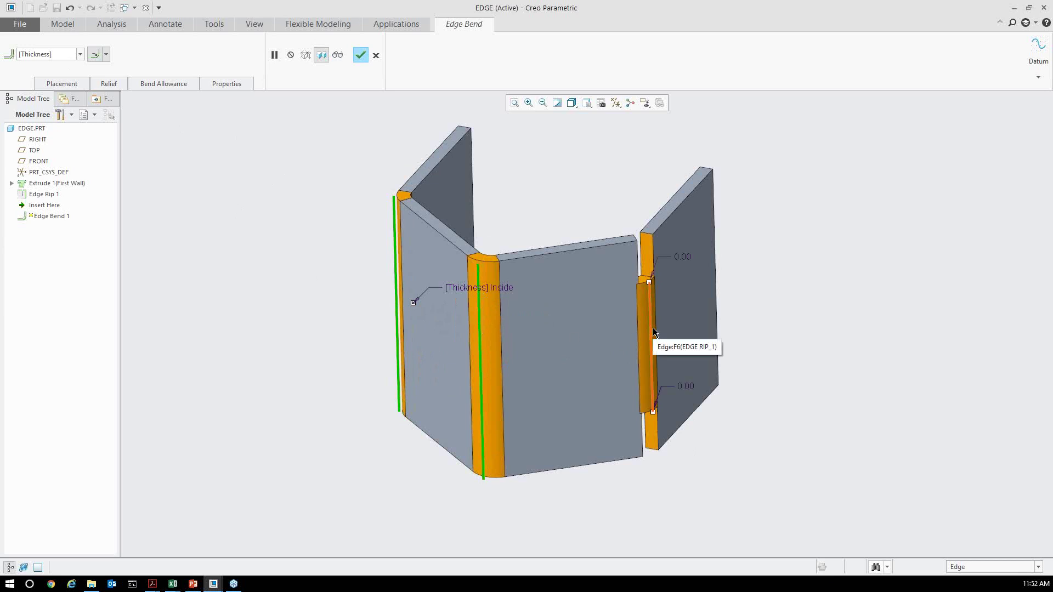
{"action": "left_click", "coordinate": [485, 388], "text": "ctrl"}
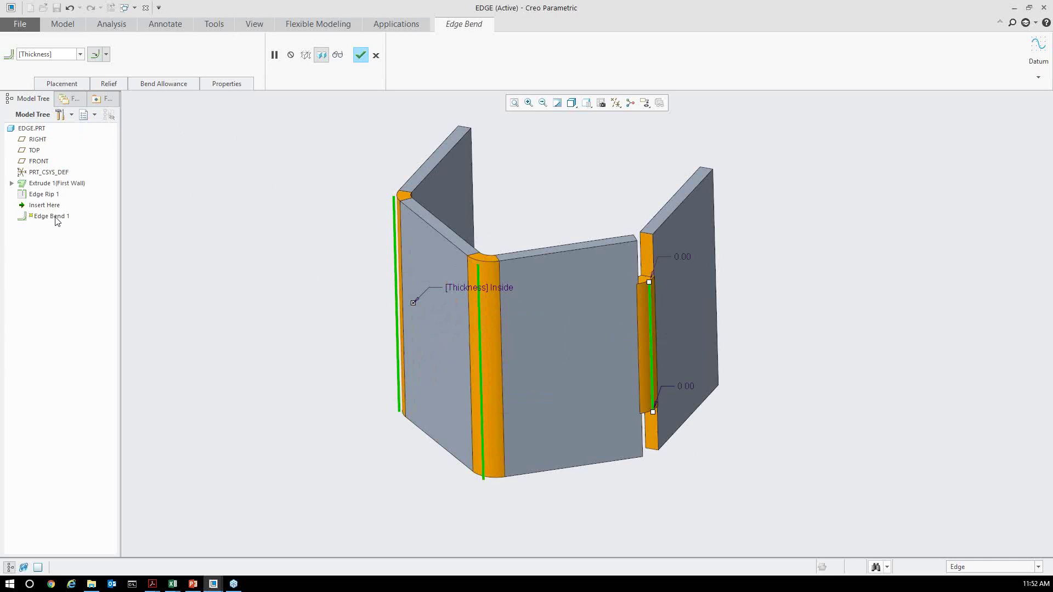
Remove the middle corner edge from the first edge bend set and add it as a new bend set.
{"action": "left_click", "coordinate": [69, 83]}
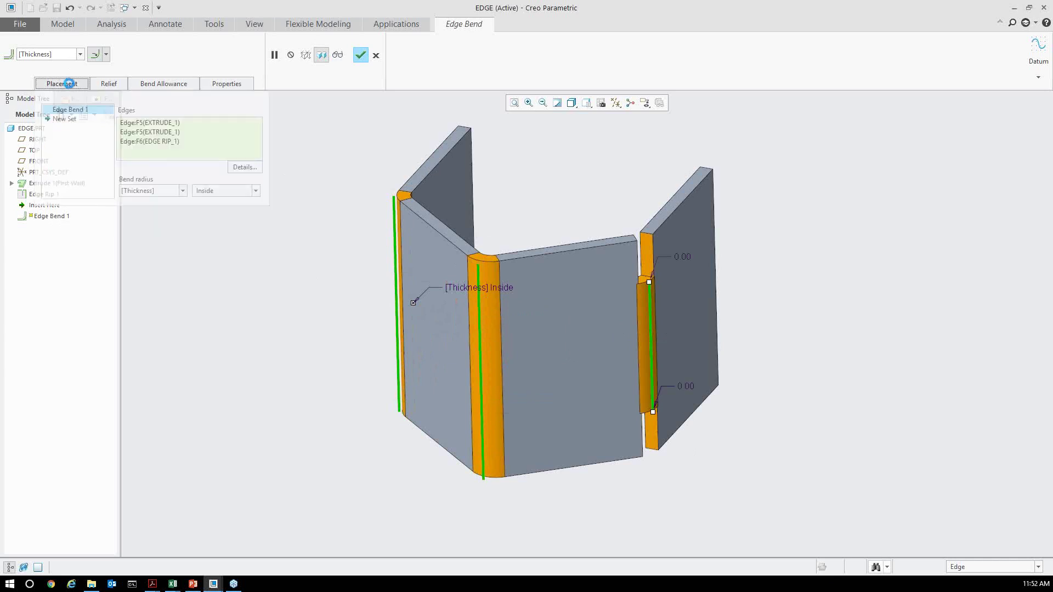
{"action": "left_click", "coordinate": [128, 135]}
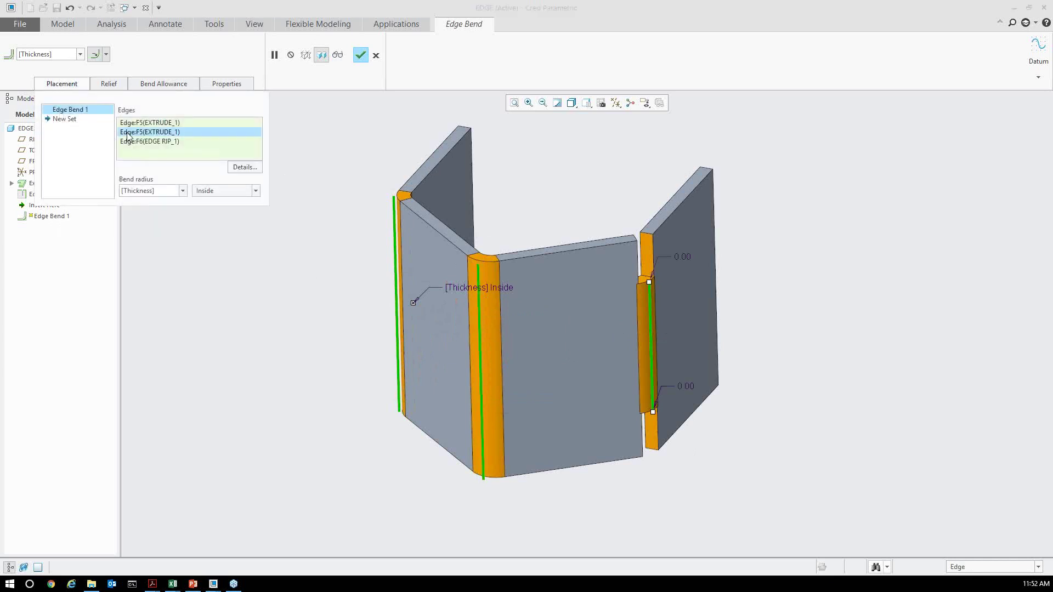
{"action": "right_click", "coordinate": [128, 136]}
{"action": "left_click", "coordinate": [144, 139]}
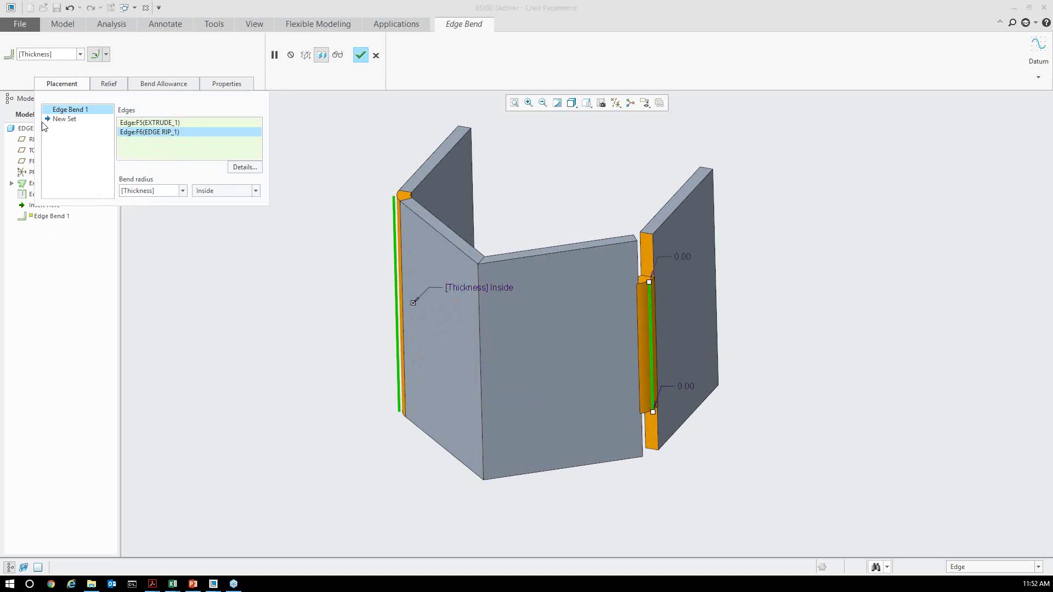
{"action": "left_click", "coordinate": [62, 119]}
{"action": "left_click", "coordinate": [476, 325]}
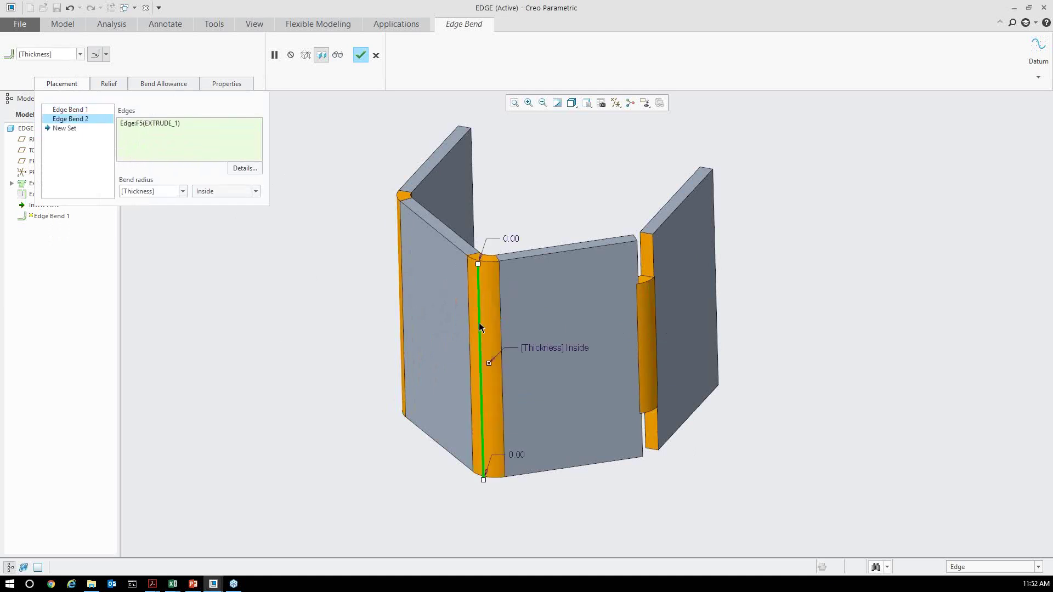
Try a bend radius of 200 on the second edge bend set.
{"action": "left_click", "coordinate": [151, 193]}
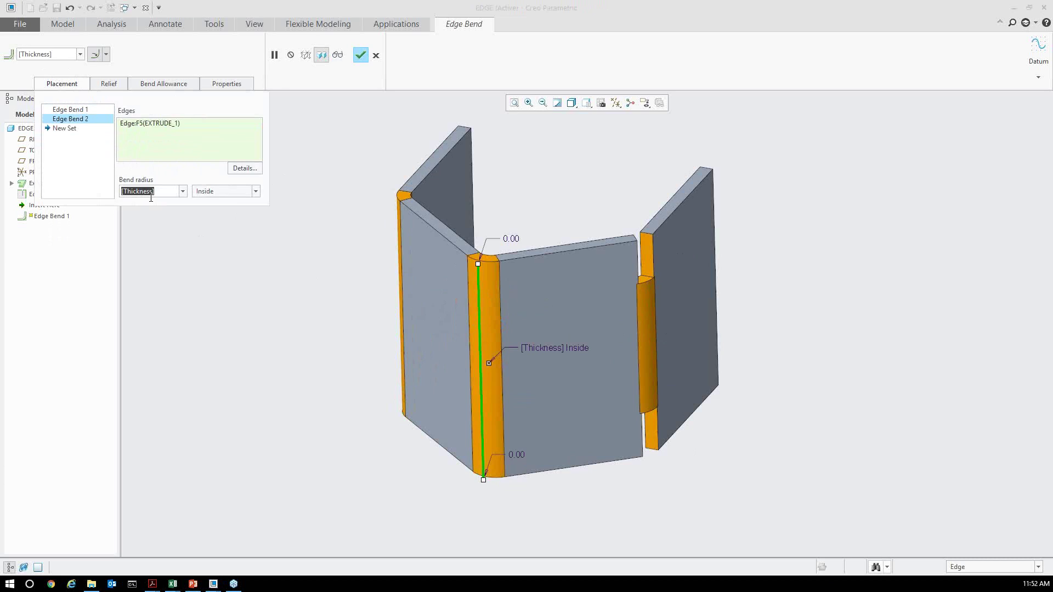
{"action": "type", "text": "200"}
{"action": "key", "text": "Return"}
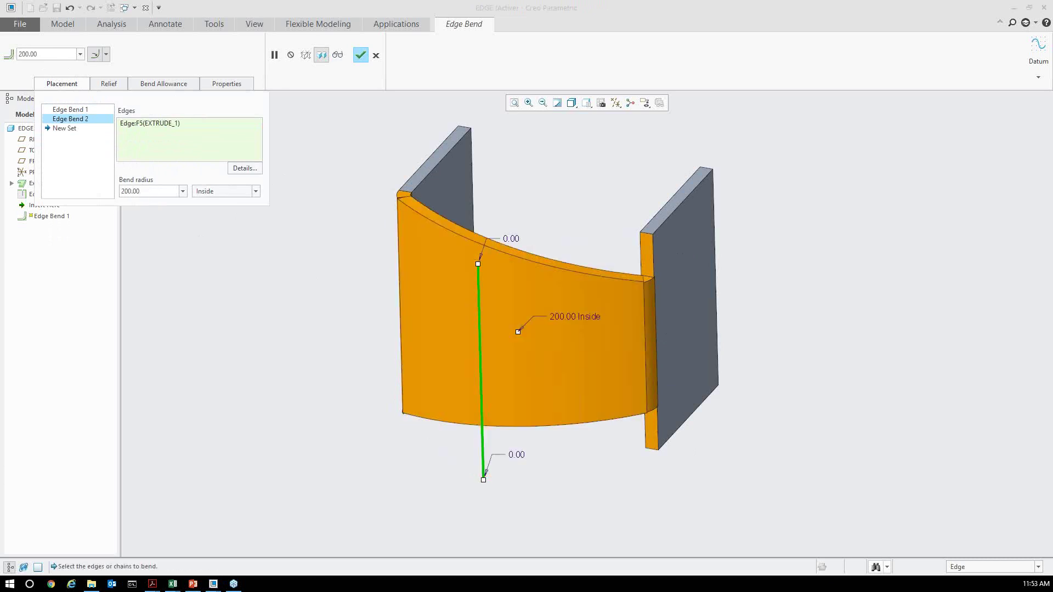
Set the second bend set's inside radius to 20 and shorten the bend at its lower end by about 30.8.
{"action": "left_click", "coordinate": [154, 191]}
{"action": "type", "text": "20"}
{"action": "key", "text": "Return"}
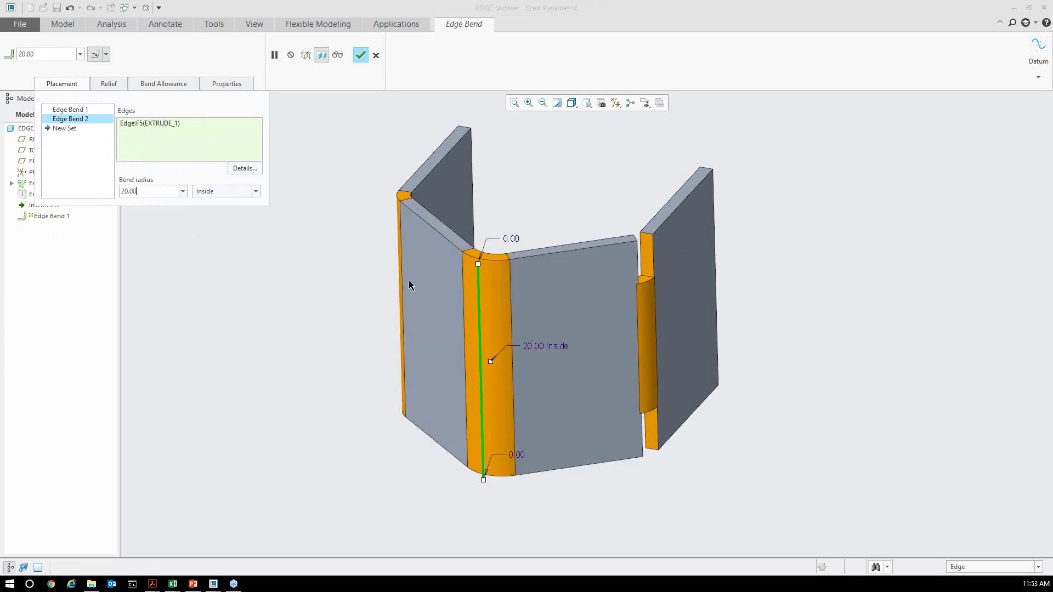
{"action": "mouse_move", "coordinate": [411, 272]}
{"action": "middle_mouse_down"}
{"action": "mouse_move", "coordinate": [406, 334]}
{"action": "mouse_move", "coordinate": [416, 273]}
{"action": "mouse_move", "coordinate": [411, 285]}
{"action": "middle_mouse_up"}
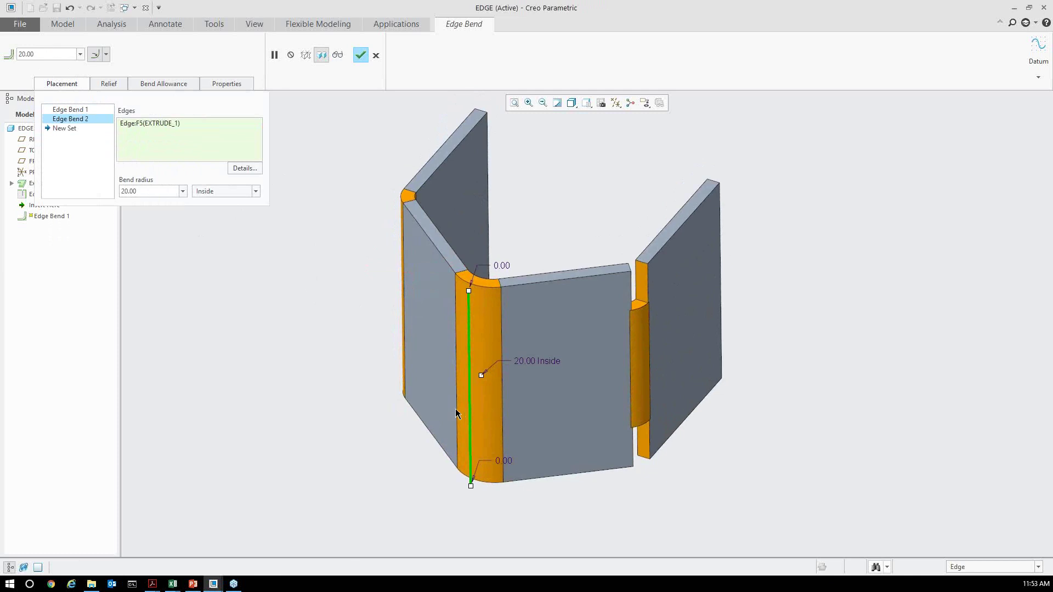
{"action": "left_click_drag", "start_coordinate": [471, 487], "coordinate": [470, 452]}
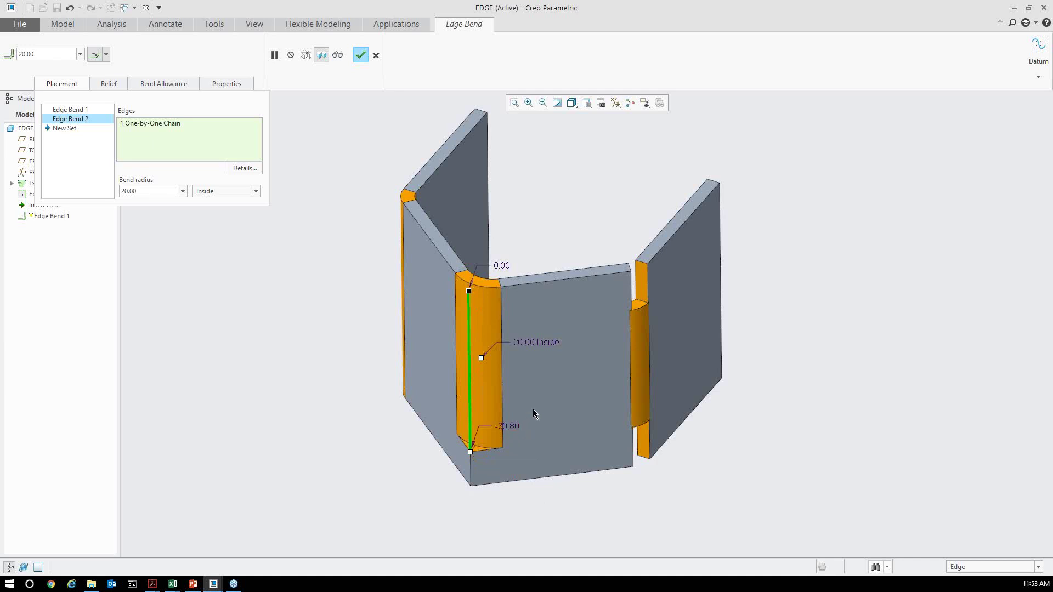
Try Stretch and Rectangular relief types on the first edge bend set, checking the bend at the ripped corner.
{"action": "left_click", "coordinate": [70, 110]}
{"action": "middle_click_drag", "start_coordinate": [561, 347], "coordinate": [546, 315]}
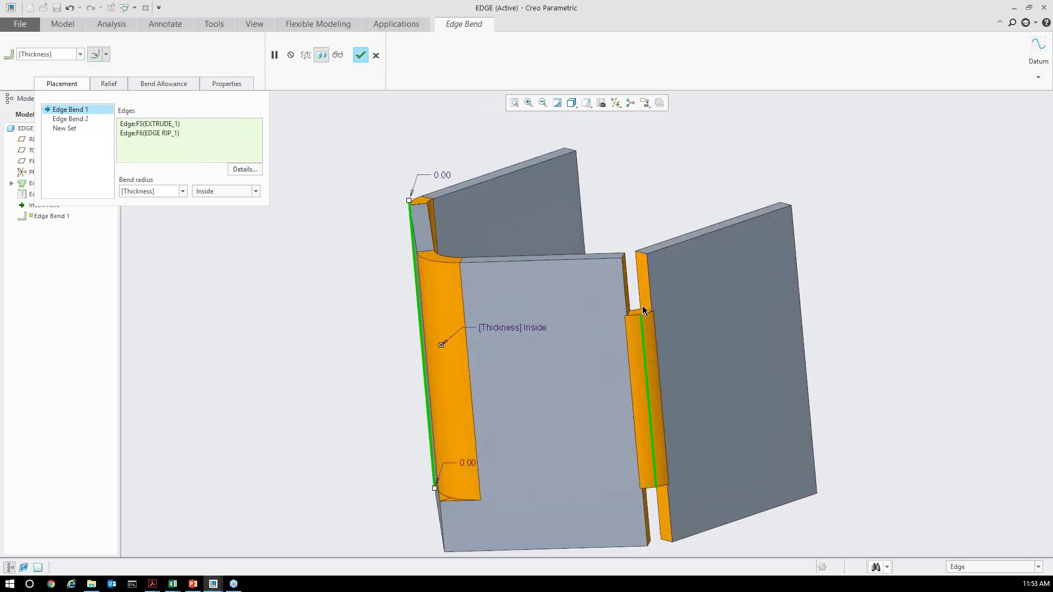
{"action": "scroll", "coordinate": [642, 305], "scroll_direction": "up", "scroll_amount": 3}
{"action": "middle_click_drag", "start_coordinate": [629, 324], "coordinate": [622, 286]}
{"action": "scroll", "coordinate": [637, 326], "scroll_direction": "up", "scroll_amount": 3}
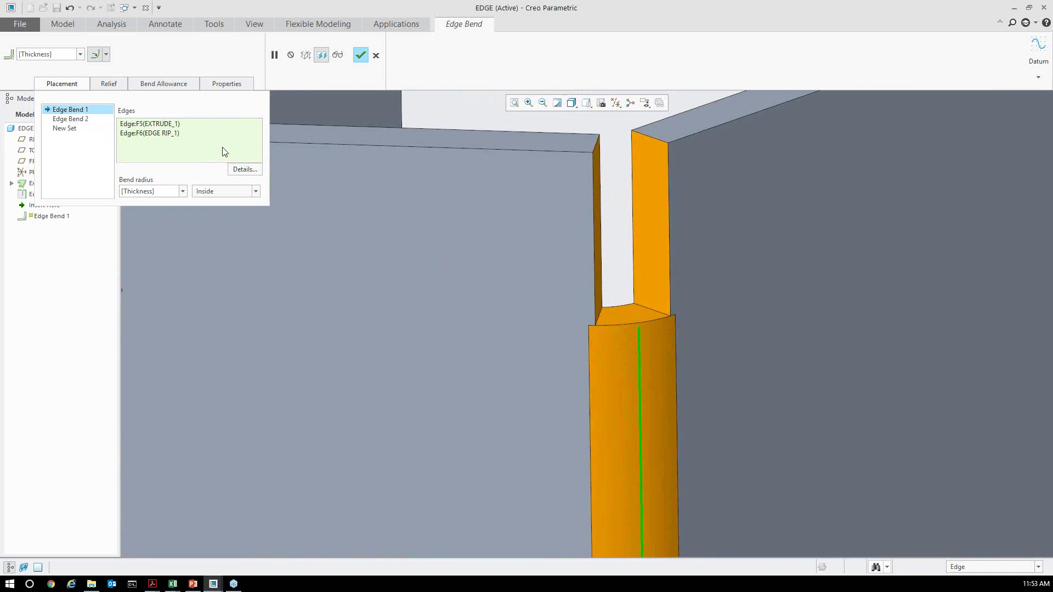
{"action": "left_click", "coordinate": [114, 85]}
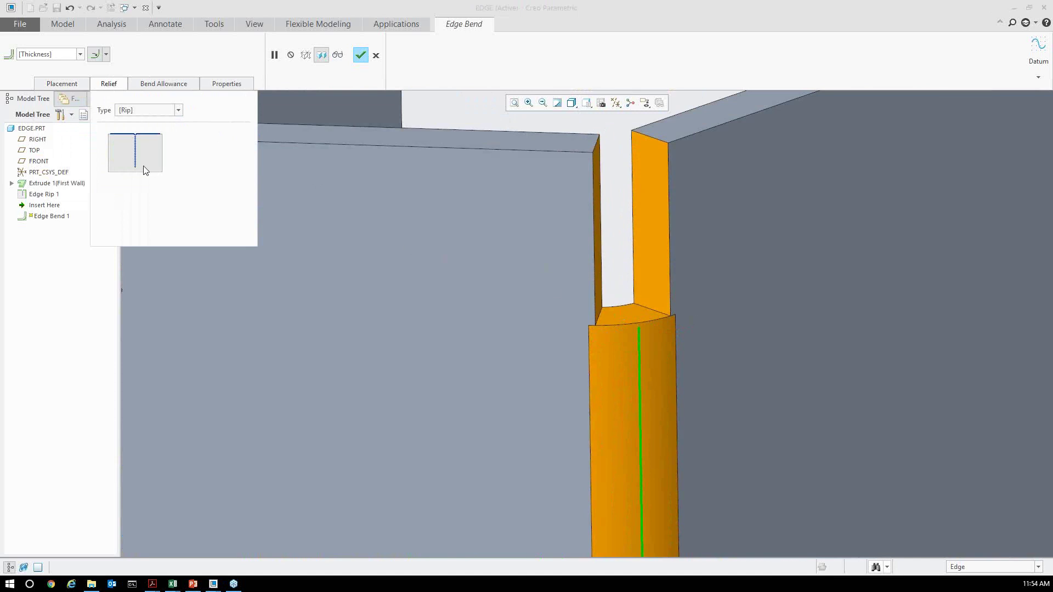
{"action": "left_click", "coordinate": [178, 112]}
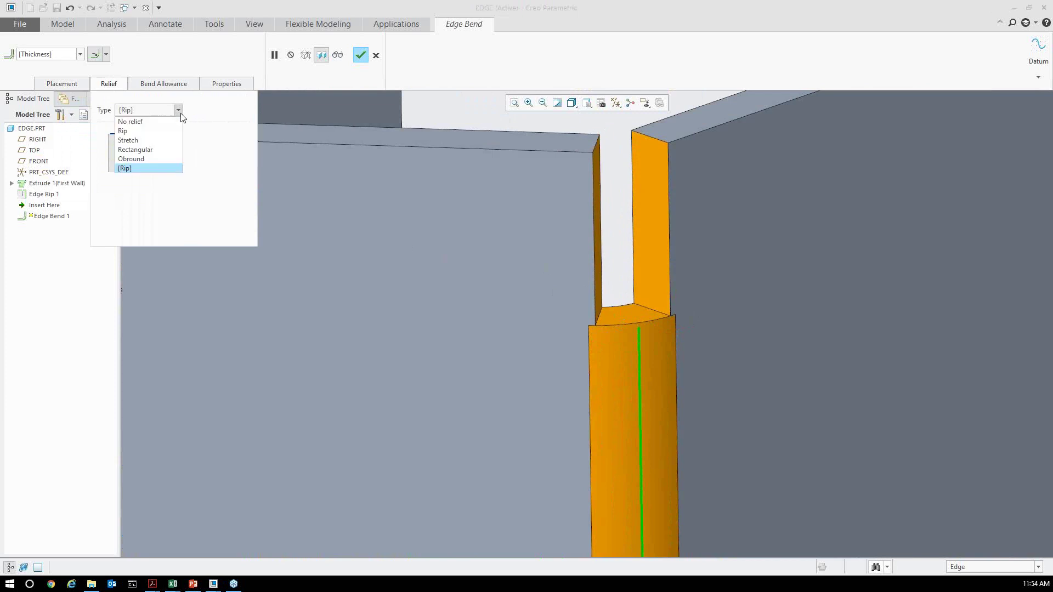
{"action": "left_click", "coordinate": [145, 139]}
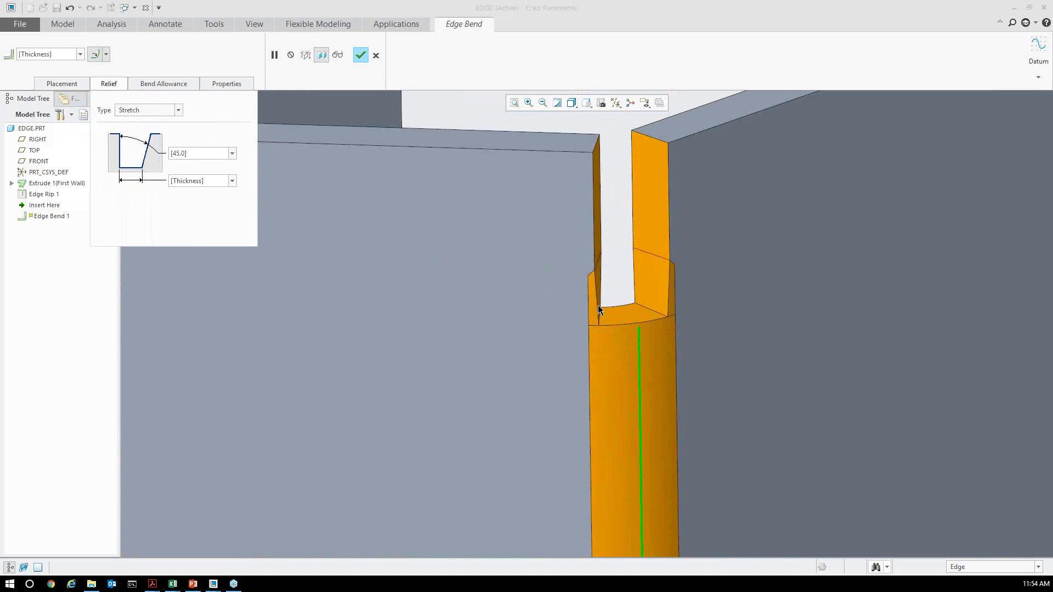
{"action": "left_click", "coordinate": [149, 110]}
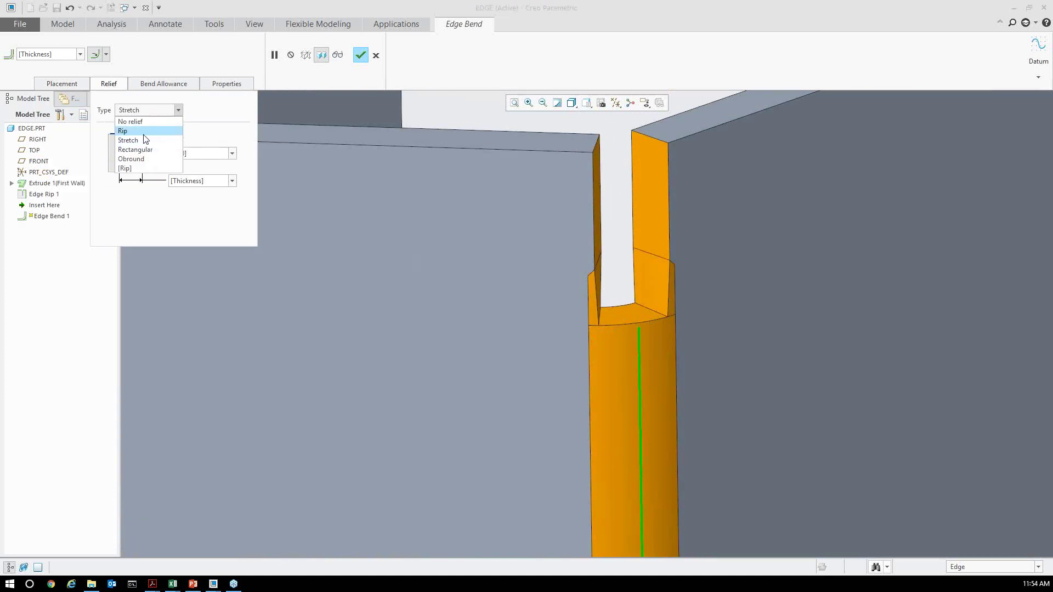
{"action": "left_click", "coordinate": [140, 152]}
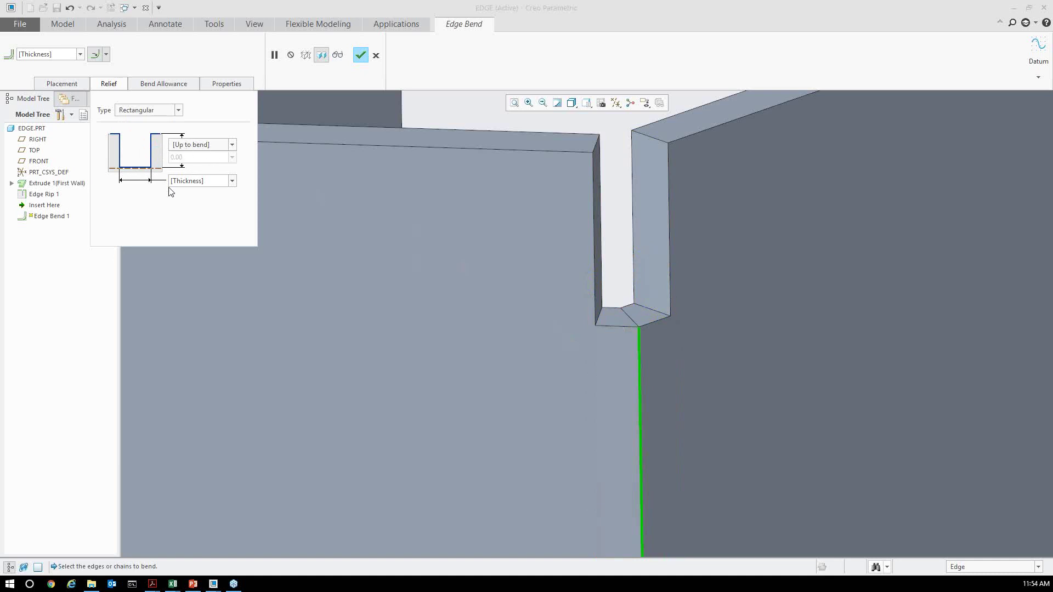
Set the first bend set's relief type to Obround with its depth set to Tangent to bend.
{"action": "left_click", "coordinate": [177, 110]}
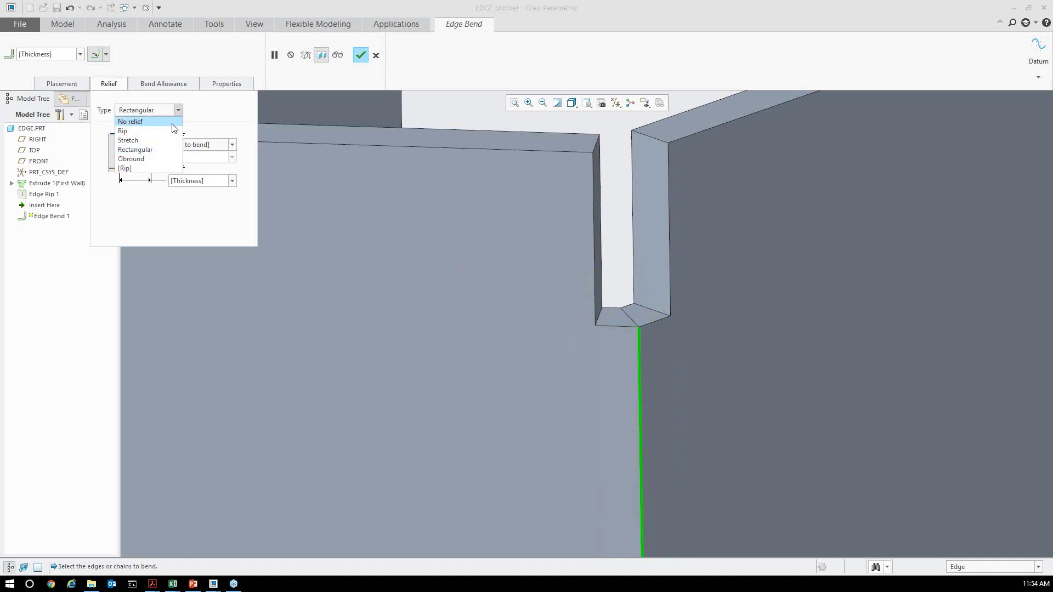
{"action": "left_click", "coordinate": [158, 163]}
{"action": "scroll", "coordinate": [521, 311], "scroll_direction": "up", "scroll_amount": 4}
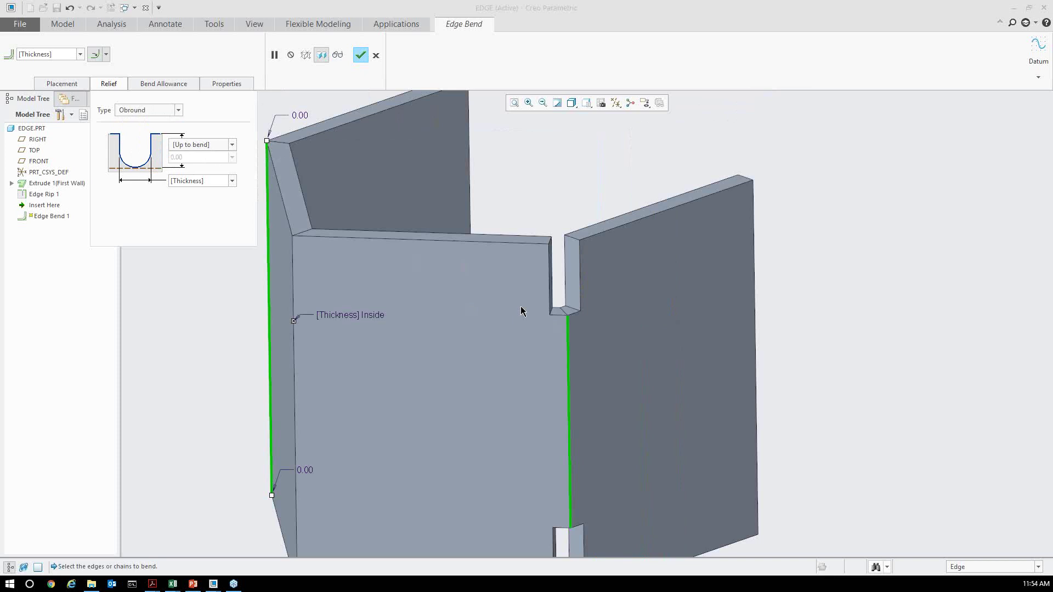
{"action": "scroll", "coordinate": [521, 311], "scroll_direction": "up", "scroll_amount": 2}
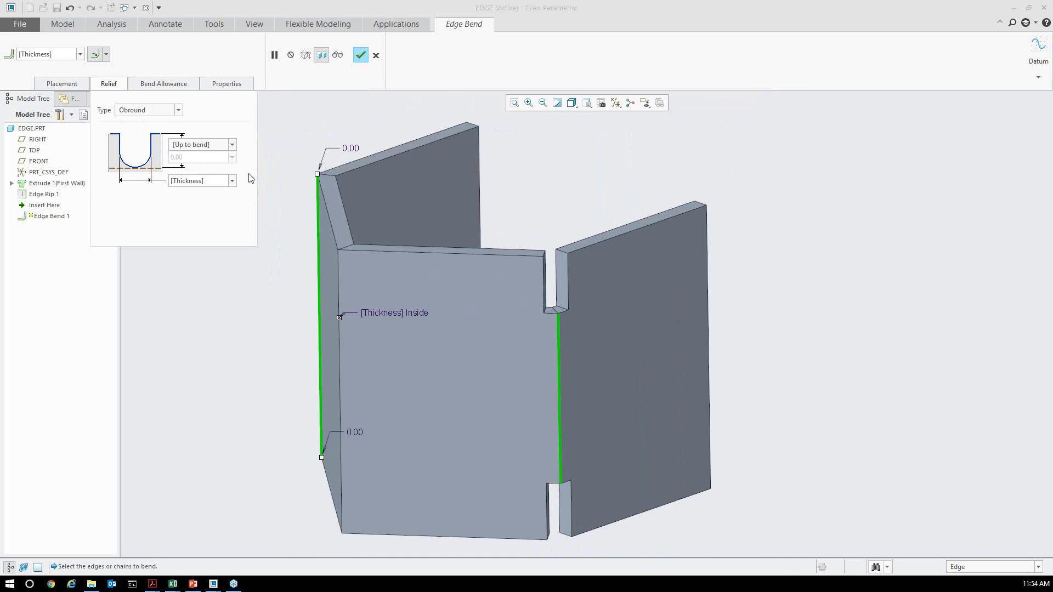
{"action": "left_click", "coordinate": [232, 145]}
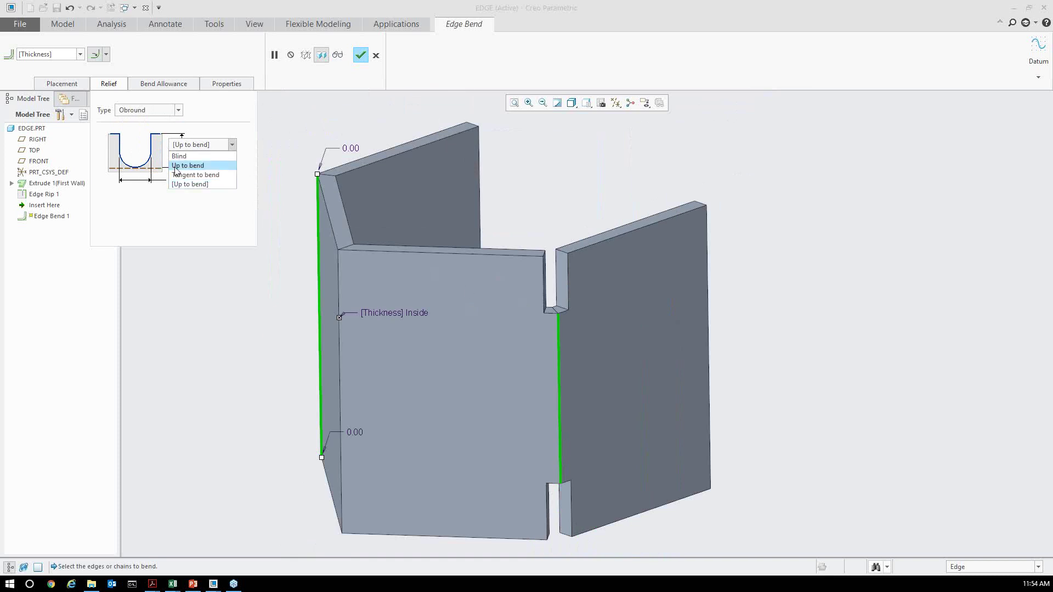
{"action": "left_click", "coordinate": [192, 175]}
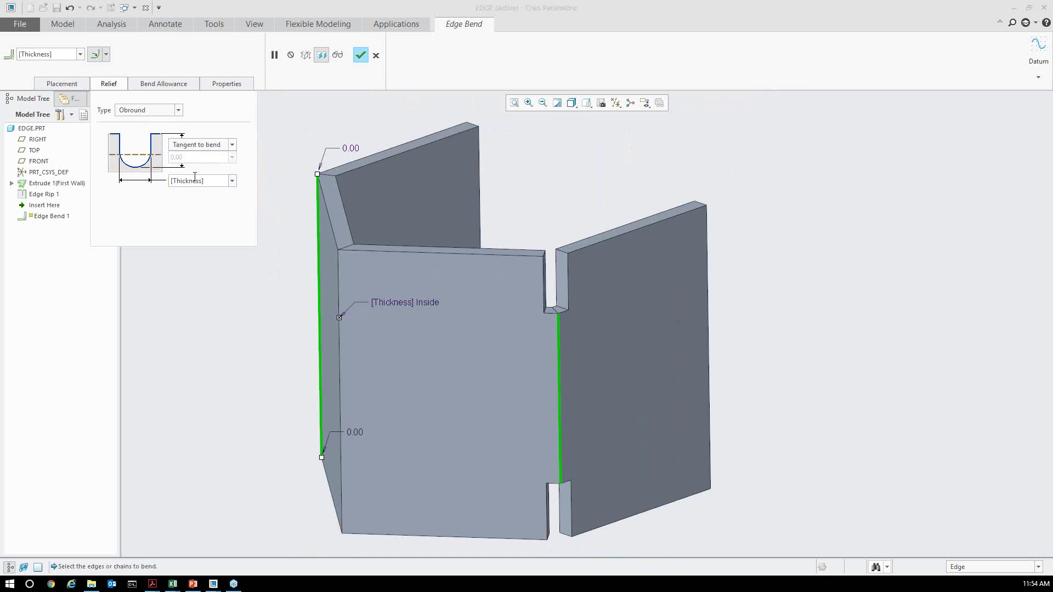
Examine the ripped corner and the relief width options, and return to the edge bend's placement sets.
{"action": "middle_click_drag", "start_coordinate": [588, 300], "coordinate": [568, 318]}
{"action": "scroll", "coordinate": [557, 310], "scroll_direction": "down", "scroll_amount": 3}
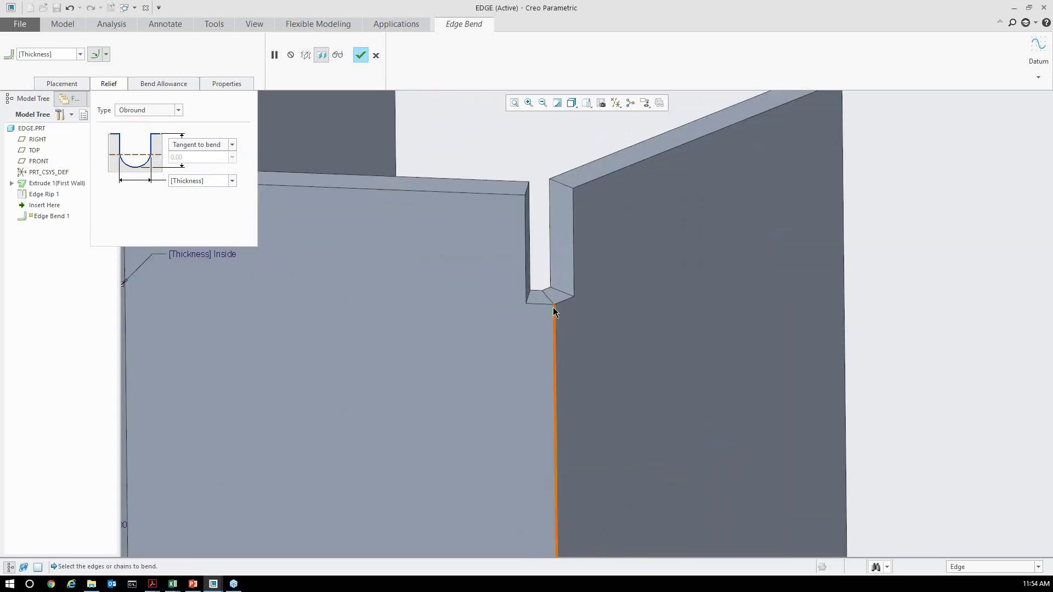
{"action": "left_click", "coordinate": [553, 305]}
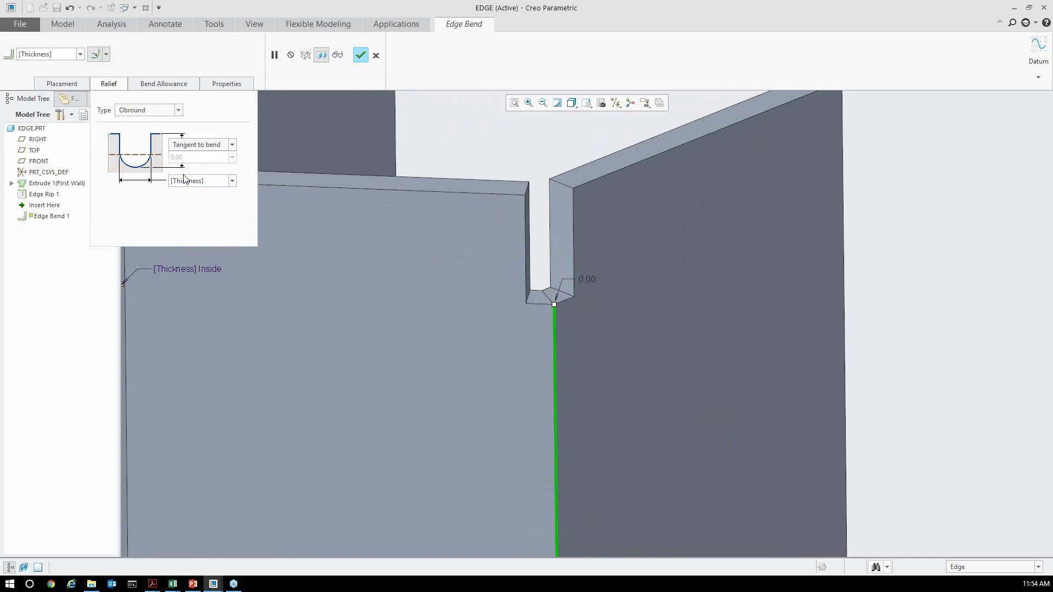
{"action": "left_click", "coordinate": [232, 182]}
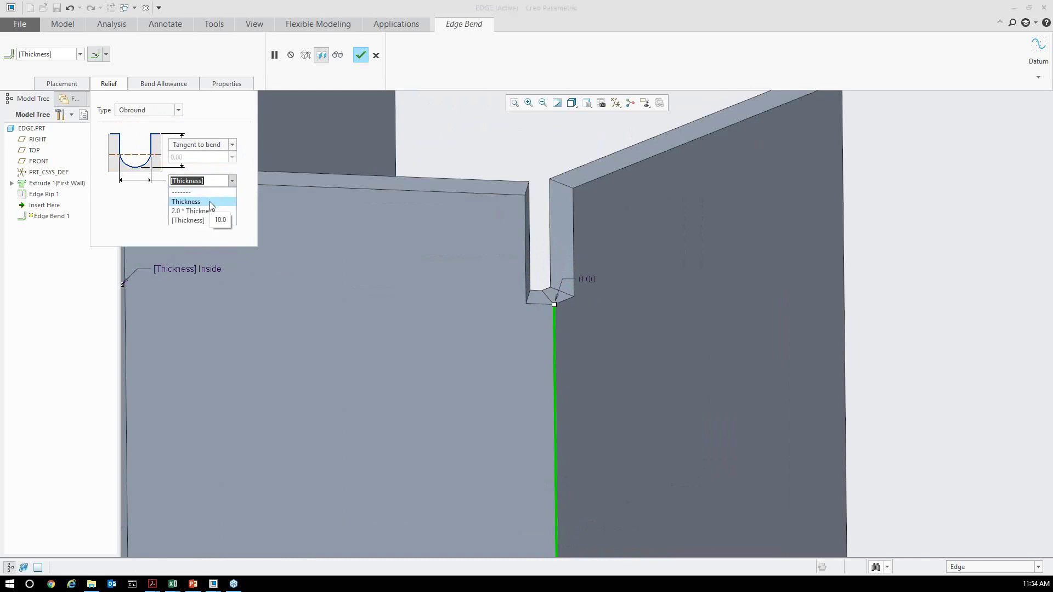
{"action": "left_click", "coordinate": [213, 130]}
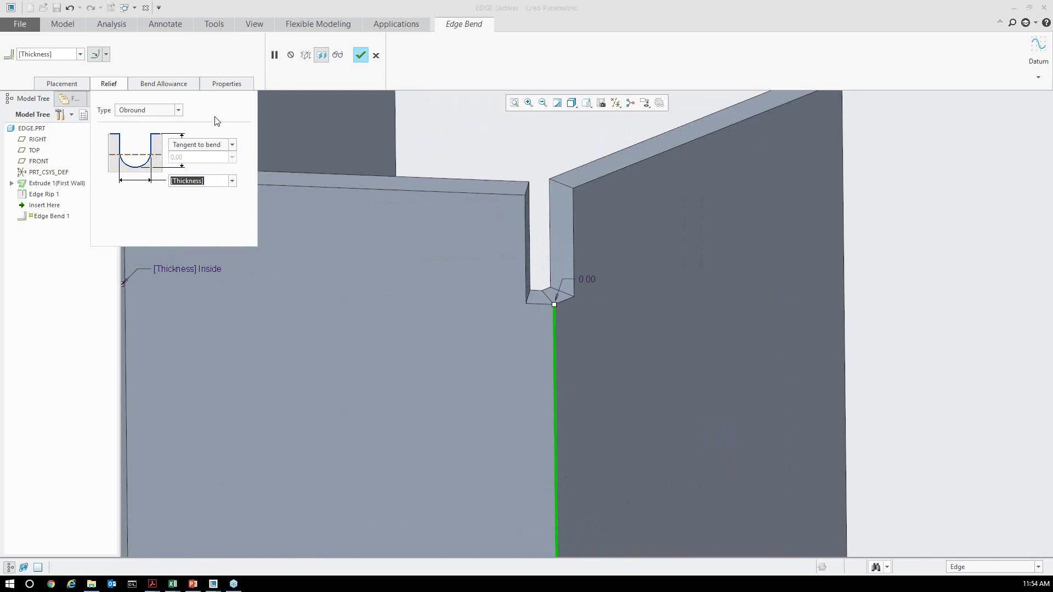
{"action": "left_click", "coordinate": [74, 83]}
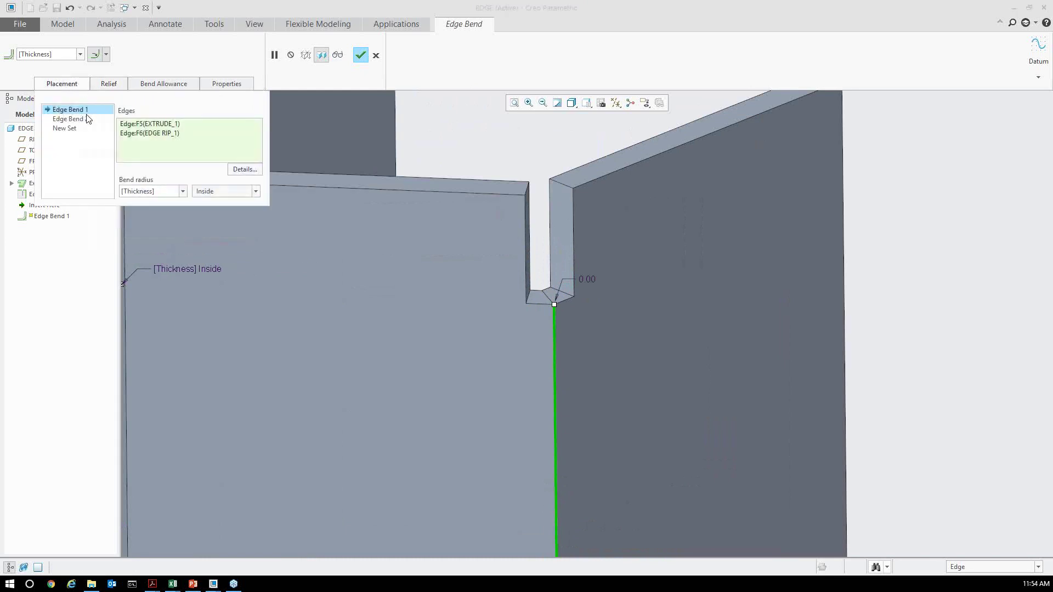
Review both edge bend sets and try to complete the edge bend feature.
{"action": "left_click", "coordinate": [69, 119]}
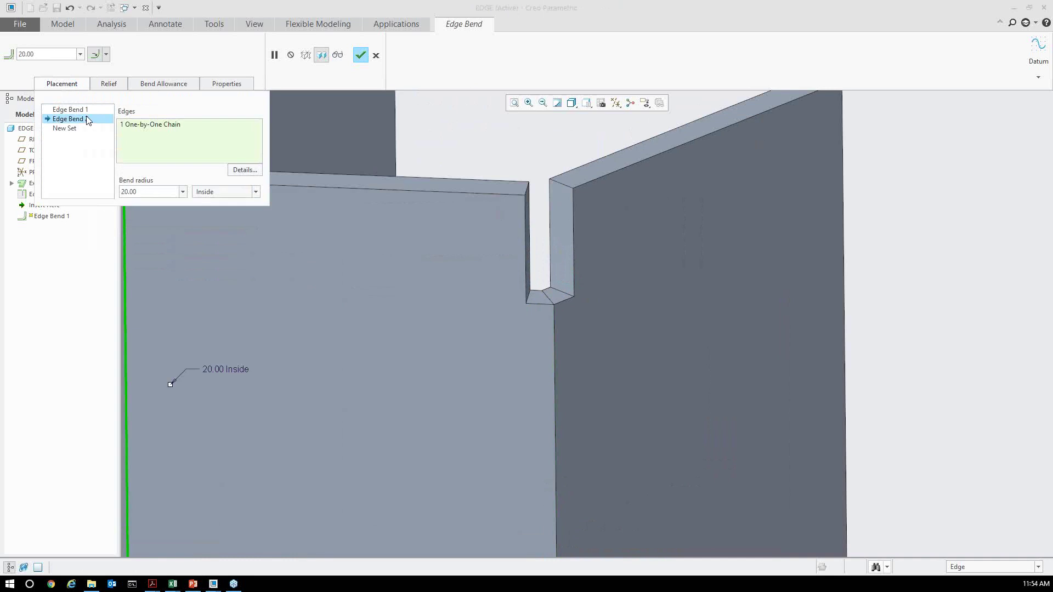
{"action": "left_click", "coordinate": [76, 109]}
{"action": "scroll", "coordinate": [658, 345], "scroll_direction": "down", "scroll_amount": 5}
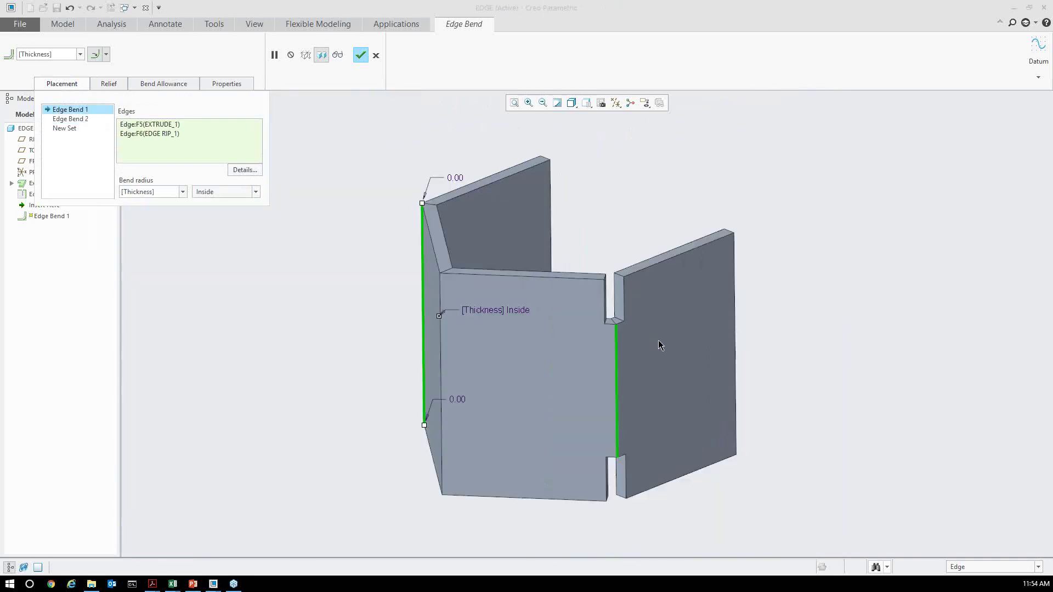
{"action": "mouse_move", "coordinate": [658, 344]}
{"action": "middle_mouse_down"}
{"action": "mouse_move", "coordinate": [644, 310]}
{"action": "mouse_move", "coordinate": [595, 348]}
{"action": "mouse_move", "coordinate": [587, 317]}
{"action": "middle_mouse_up"}
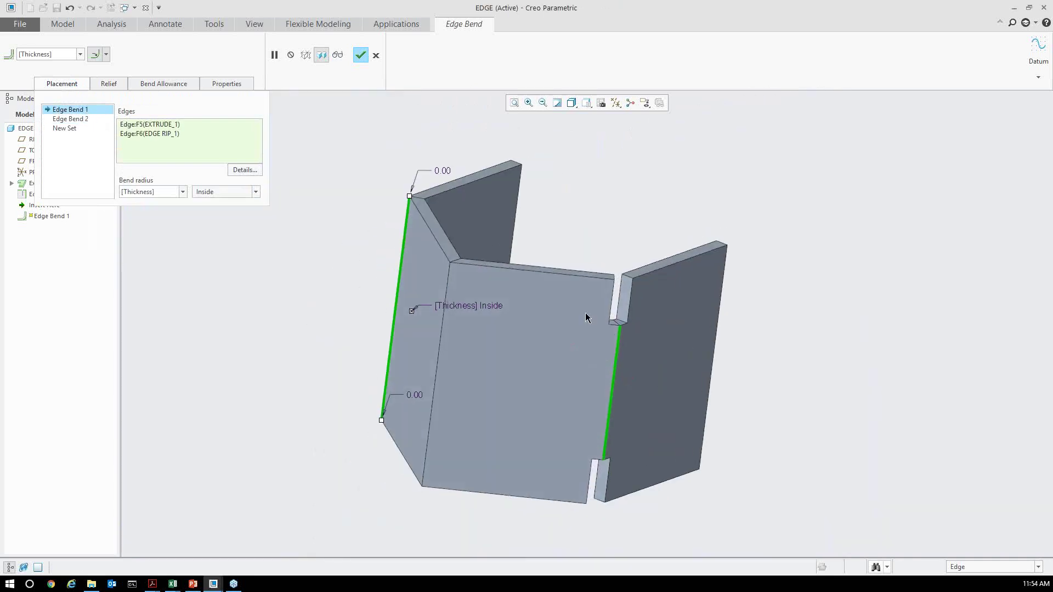
{"action": "left_click", "coordinate": [360, 55]}
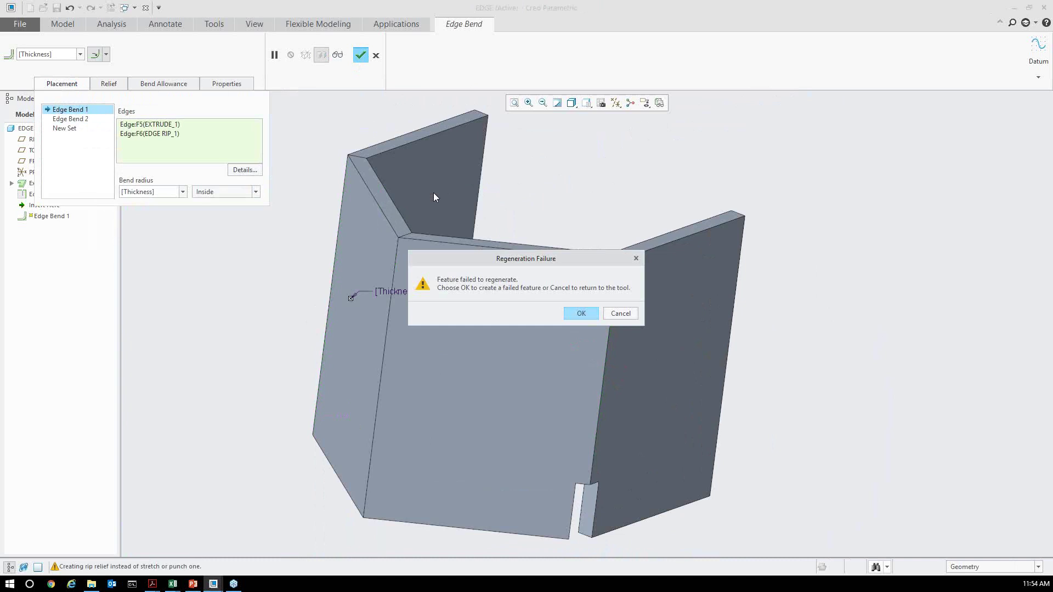
{"action": "left_click", "coordinate": [595, 315]}
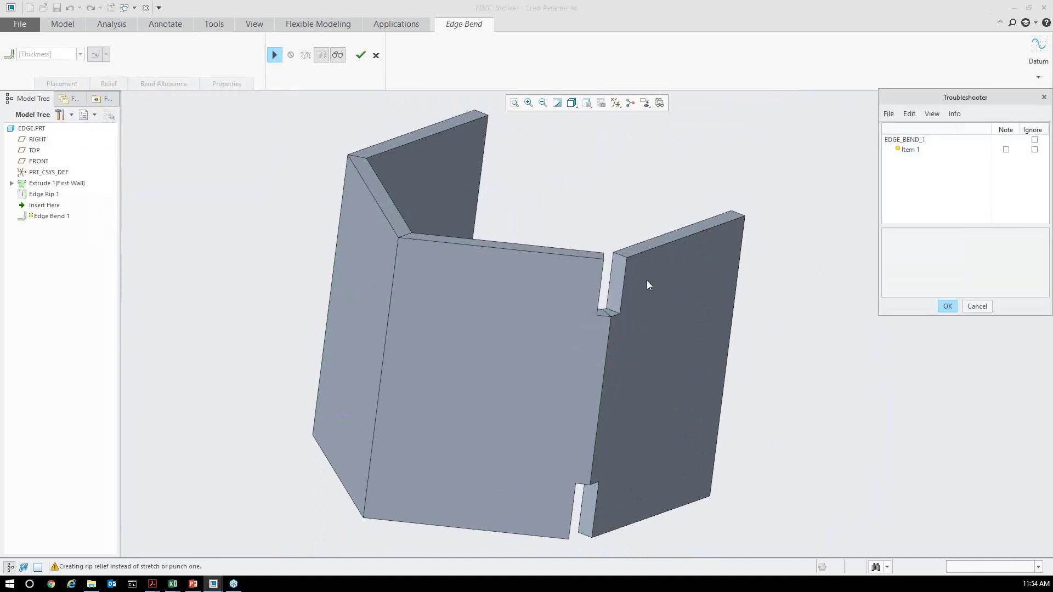
{"action": "left_click", "coordinate": [947, 305]}
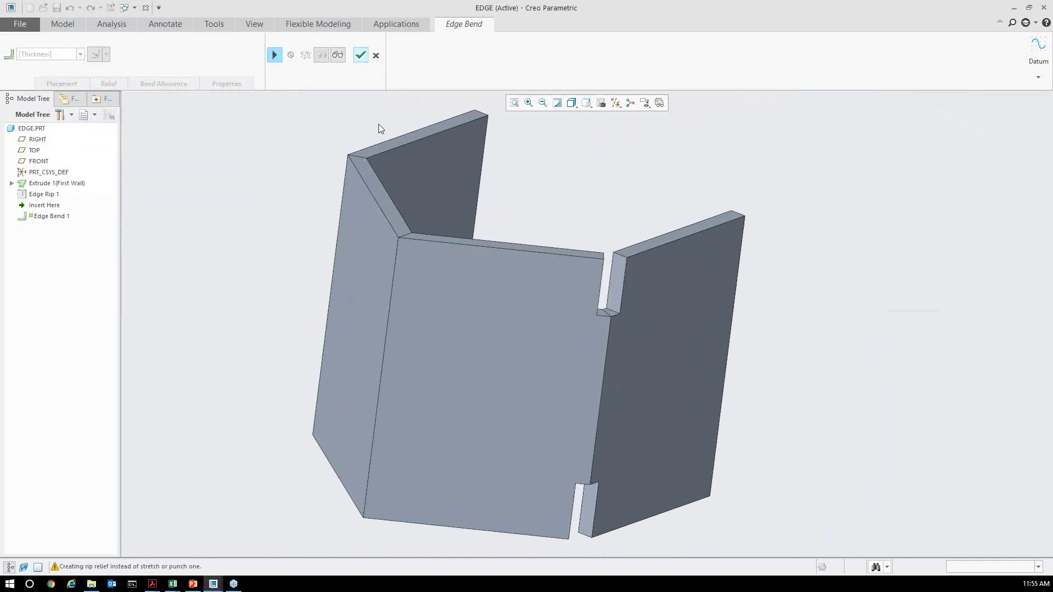
Resume defining the edge bend and delete its second bend set.
{"action": "left_click", "coordinate": [275, 55]}
{"action": "left_click", "coordinate": [61, 83]}
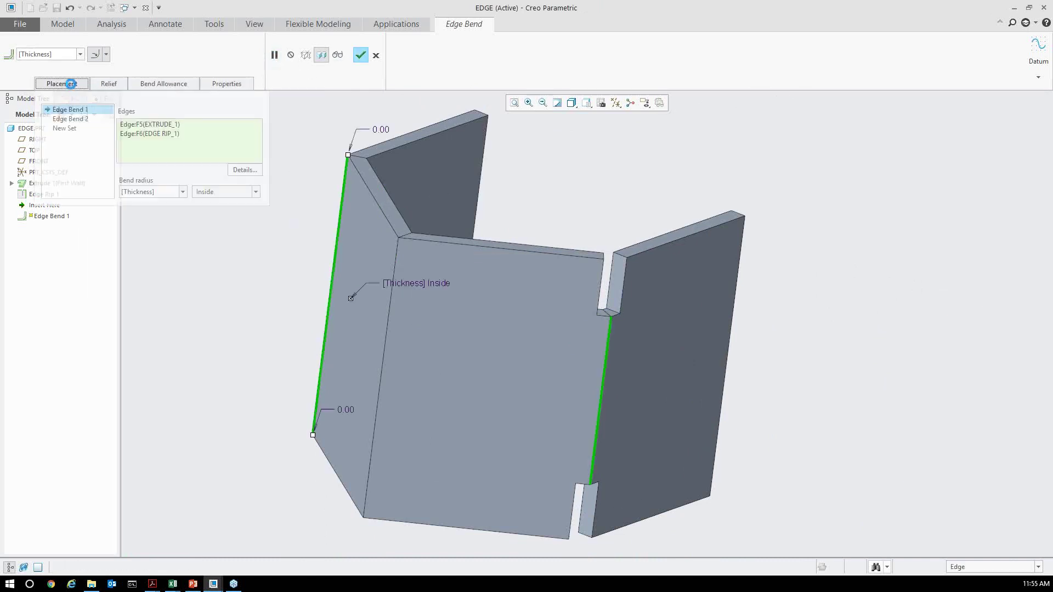
{"action": "left_click", "coordinate": [77, 119]}
{"action": "right_click", "coordinate": [78, 119]}
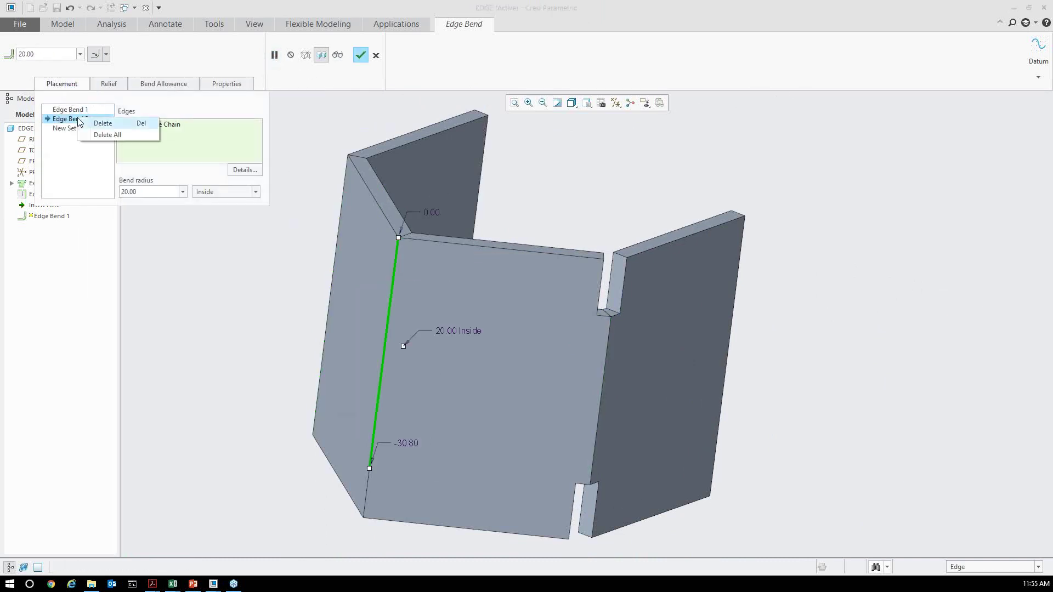
{"action": "left_click", "coordinate": [94, 125]}
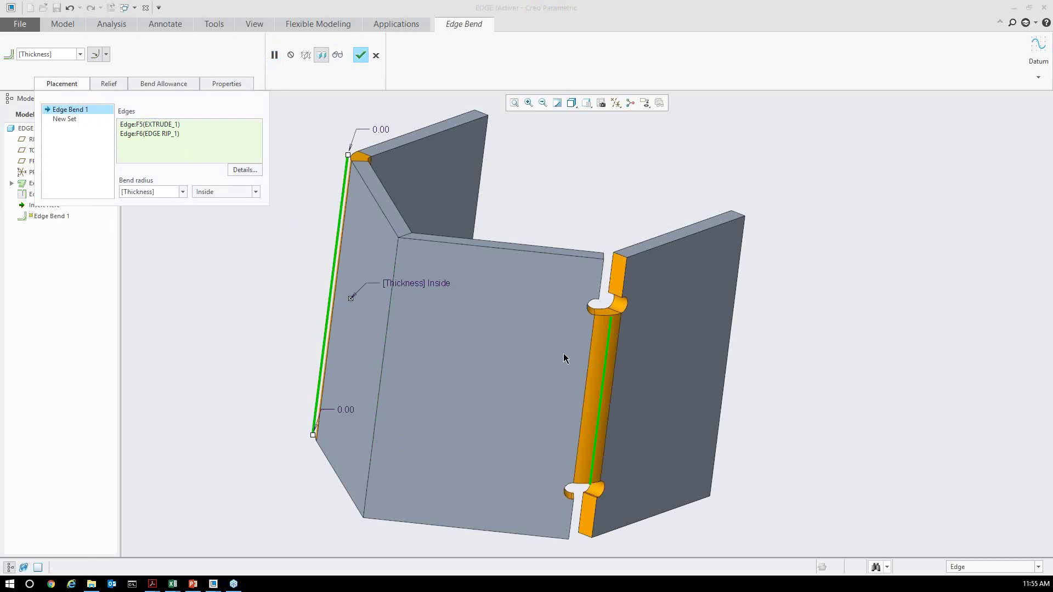
Examine the obround reliefs at both ends of the ripped-edge bend together with the relief depth and width settings.
{"action": "scroll", "coordinate": [645, 335], "scroll_direction": "down", "scroll_amount": 3}
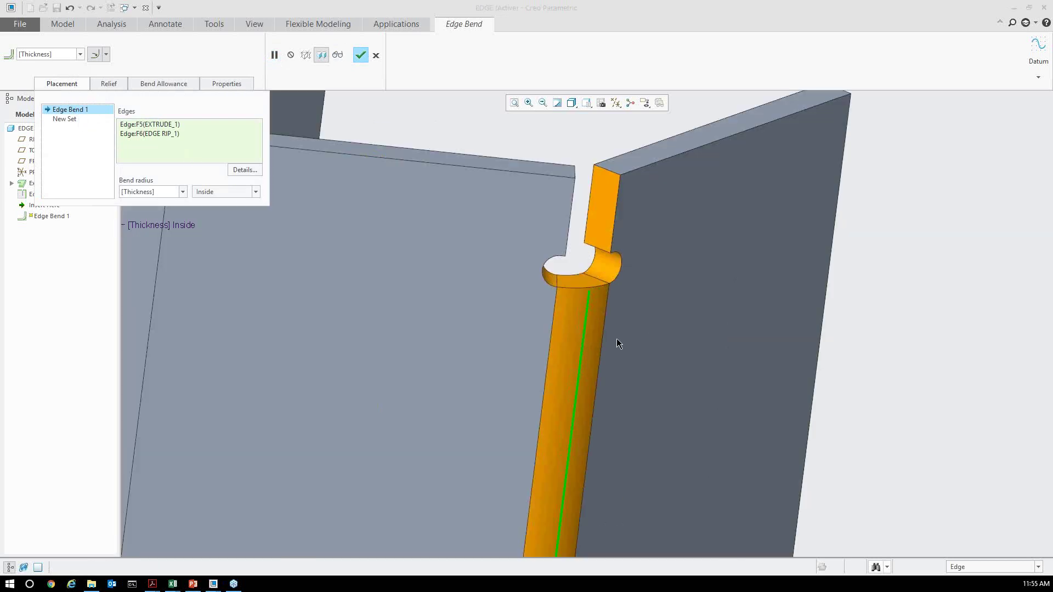
{"action": "middle_click_drag", "start_coordinate": [603, 324], "coordinate": [597, 321]}
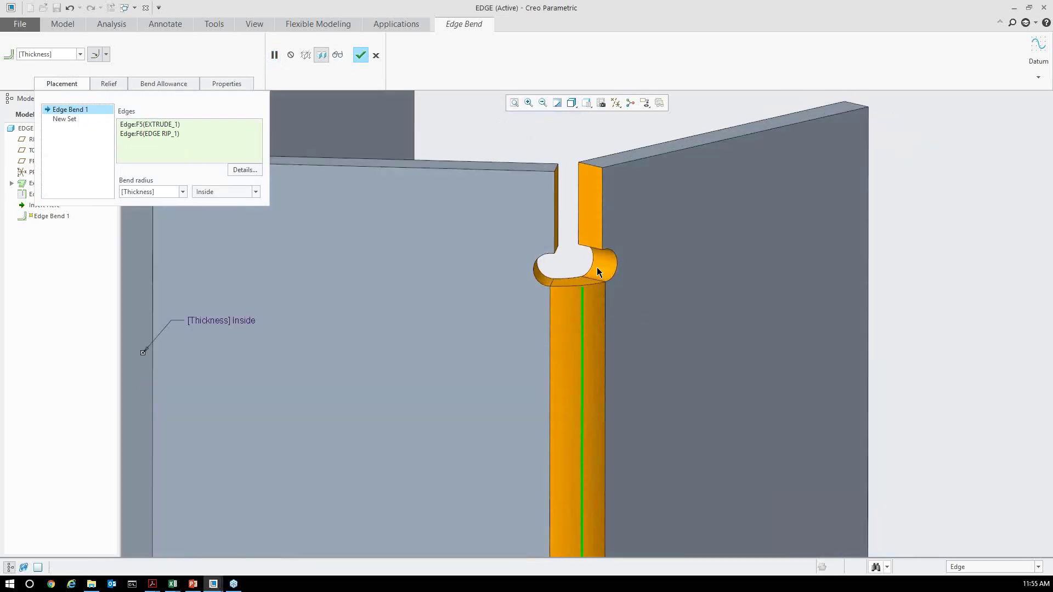
{"action": "left_click", "coordinate": [117, 84]}
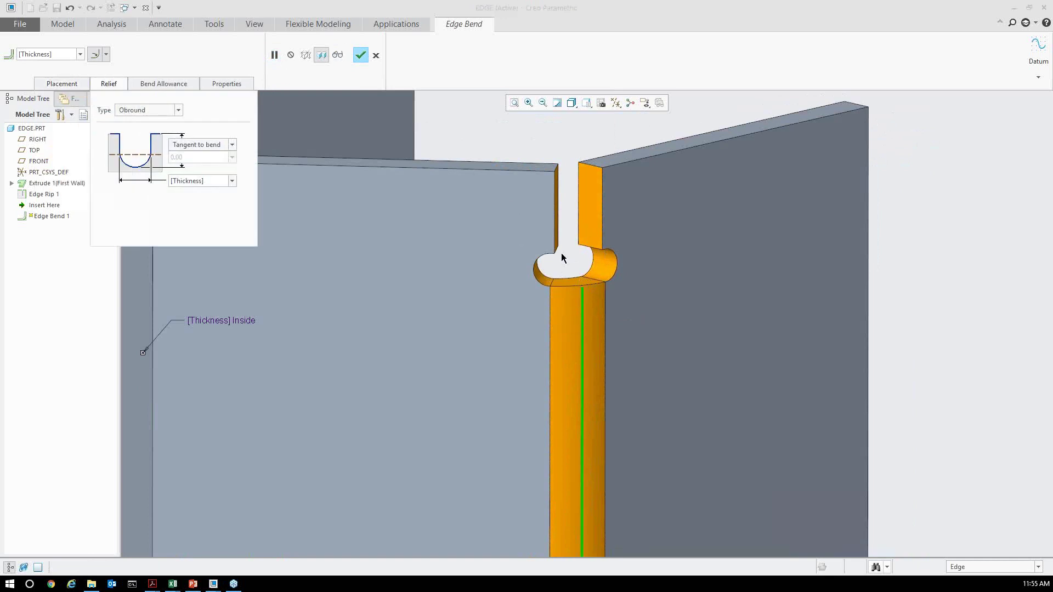
{"action": "scroll", "coordinate": [541, 192], "scroll_direction": "down", "scroll_amount": 3}
{"action": "scroll", "coordinate": [559, 377], "scroll_direction": "up", "scroll_amount": 4}
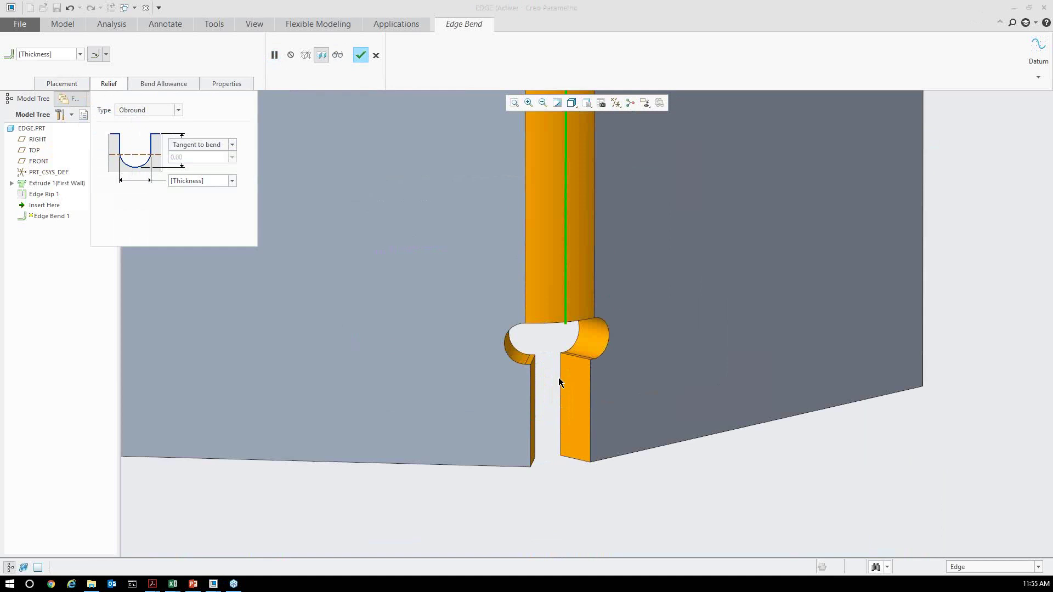
{"action": "scroll", "coordinate": [554, 384], "scroll_direction": "down", "scroll_amount": 4}
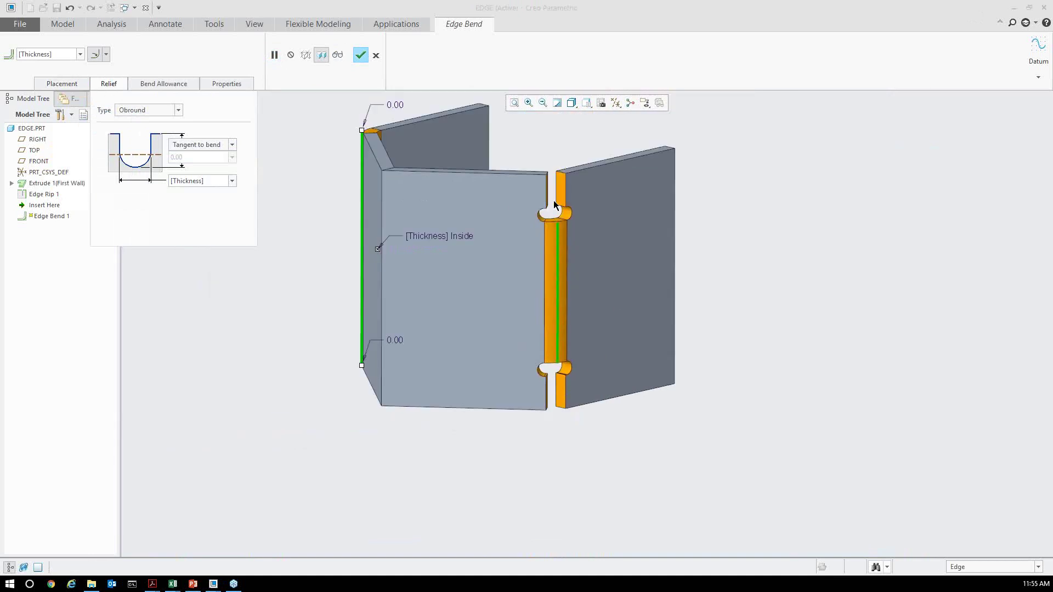
{"action": "scroll", "coordinate": [553, 202], "scroll_direction": "up", "scroll_amount": 4}
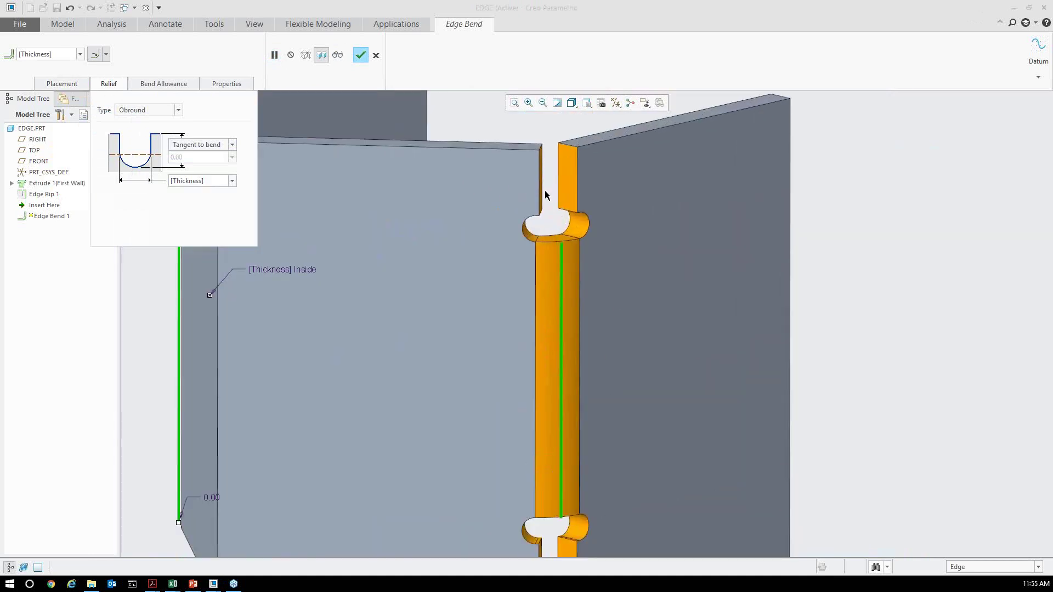
Complete the edge bend feature and close the EDGE part to return to the MAGAZINE part.
{"action": "left_click", "coordinate": [360, 57]}
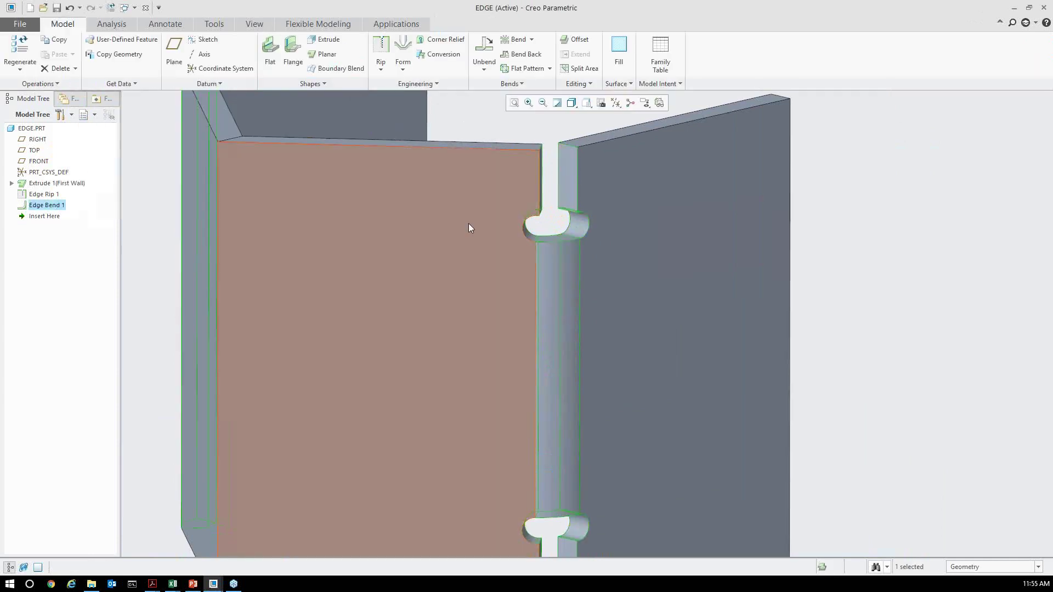
{"action": "left_click", "coordinate": [535, 134]}
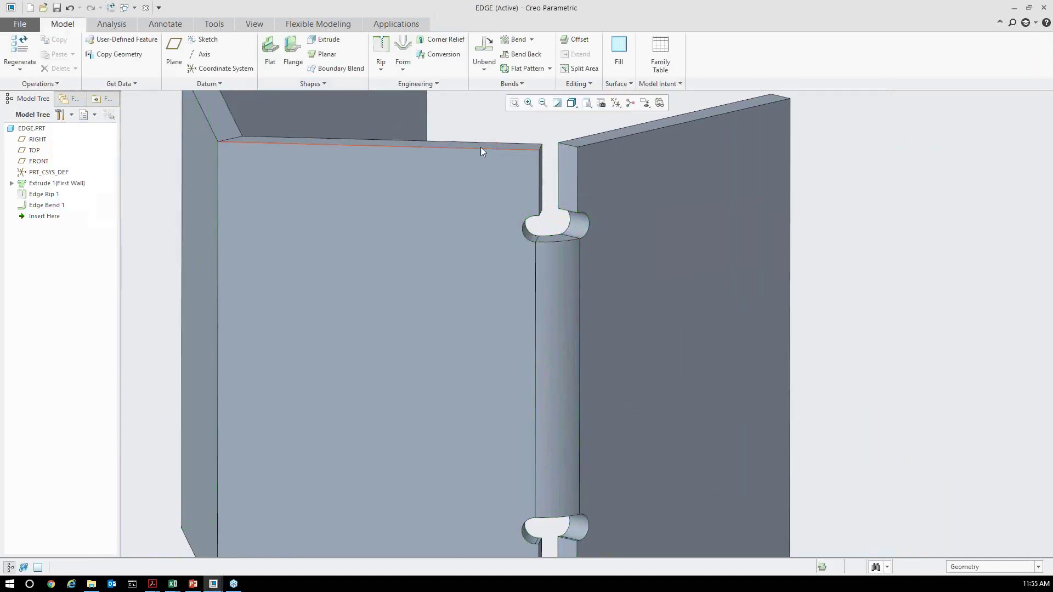
{"action": "left_click", "coordinate": [151, 9]}
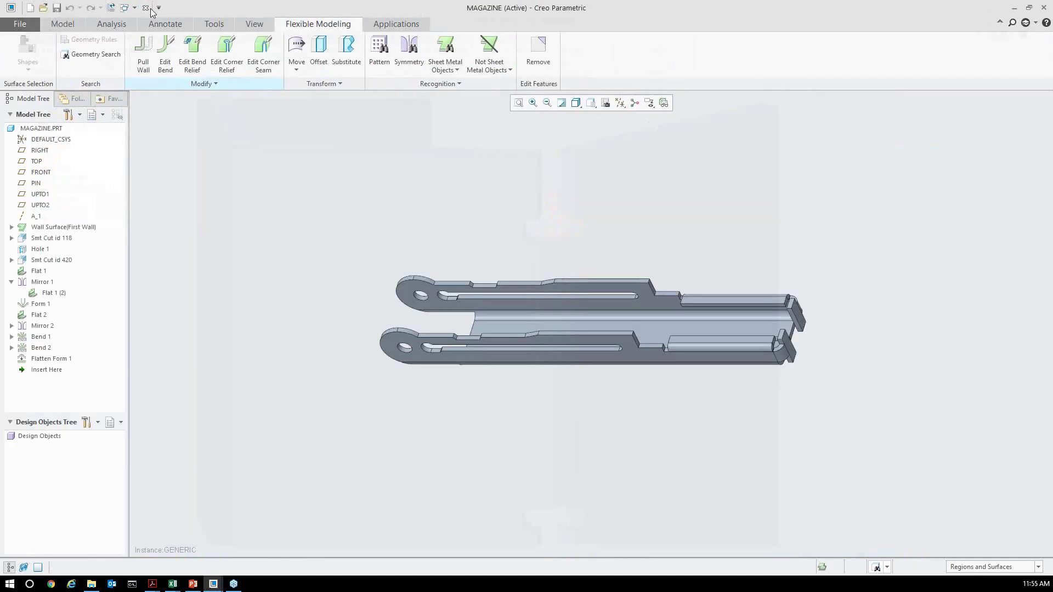
Examine the magazine part and its bent end tabs, and bring up the sheet metal Flexible Modeling tools.
{"action": "left_click", "coordinate": [64, 24]}
{"action": "mouse_move", "coordinate": [599, 336]}
{"action": "middle_mouse_down"}
{"action": "mouse_move", "coordinate": [653, 268]}
{"action": "mouse_move", "coordinate": [625, 284]}
{"action": "mouse_move", "coordinate": [686, 357]}
{"action": "middle_mouse_up"}
{"action": "scroll", "coordinate": [754, 430], "scroll_direction": "up", "scroll_amount": 3}
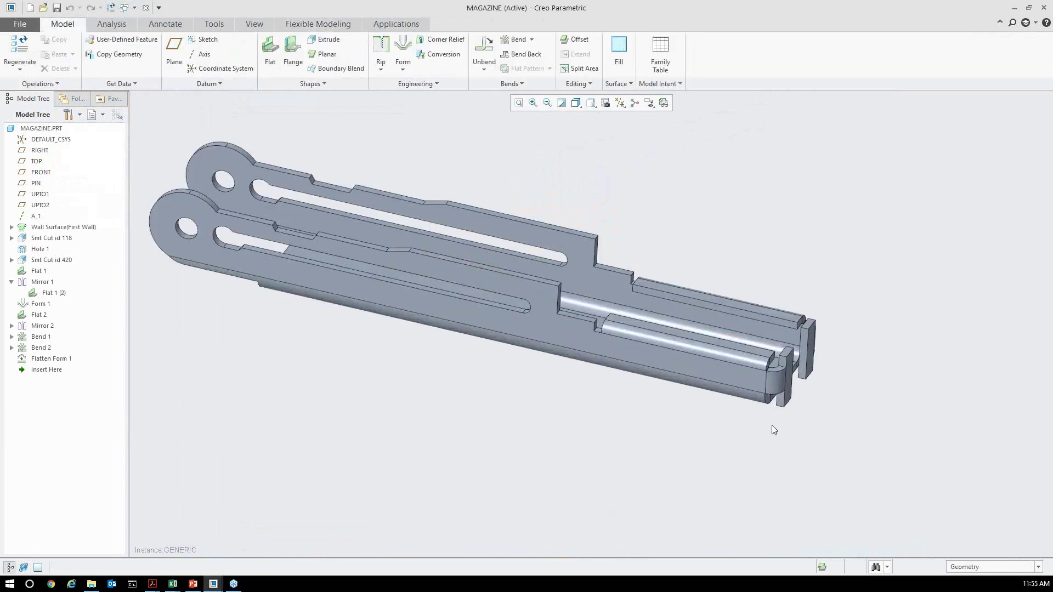
{"action": "middle_click_drag", "start_coordinate": [749, 374], "coordinate": [735, 376]}
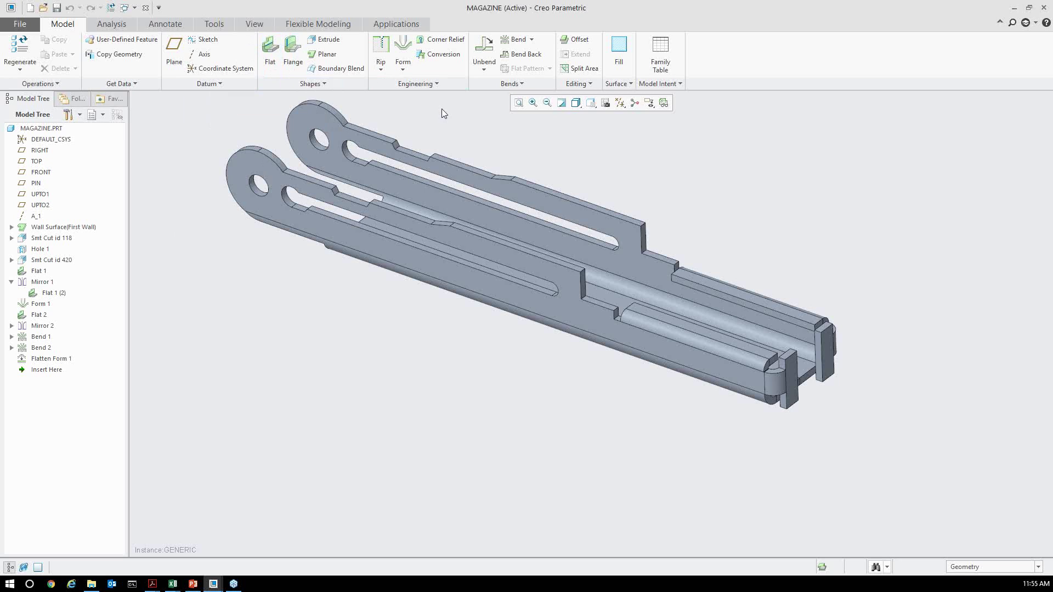
{"action": "left_click", "coordinate": [335, 25]}
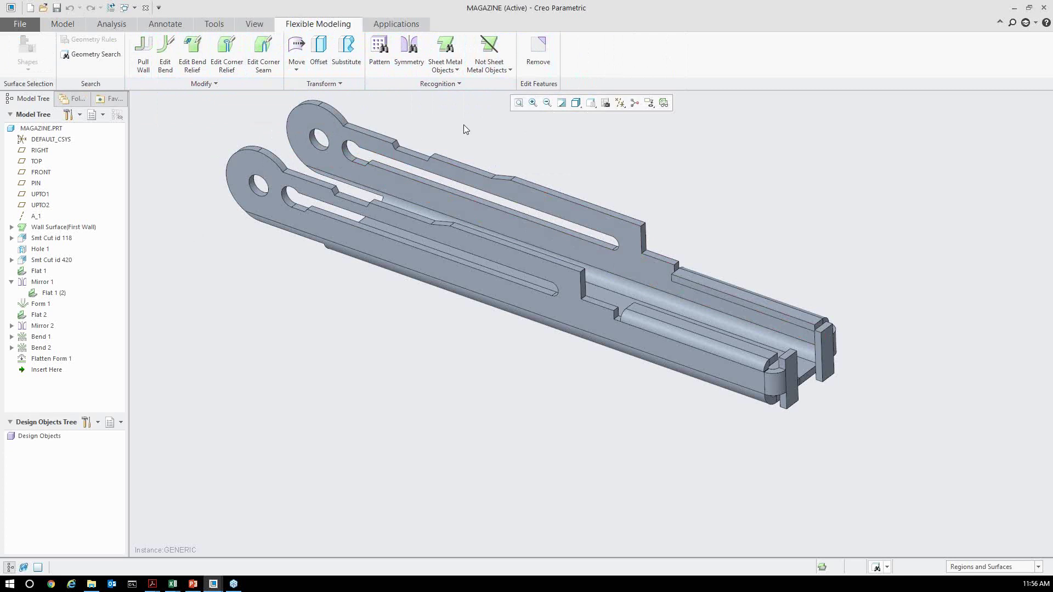
{"action": "scroll", "coordinate": [778, 370], "scroll_direction": "up", "scroll_amount": 2}
{"action": "scroll", "coordinate": [778, 370], "scroll_direction": "up", "scroll_amount": 3}
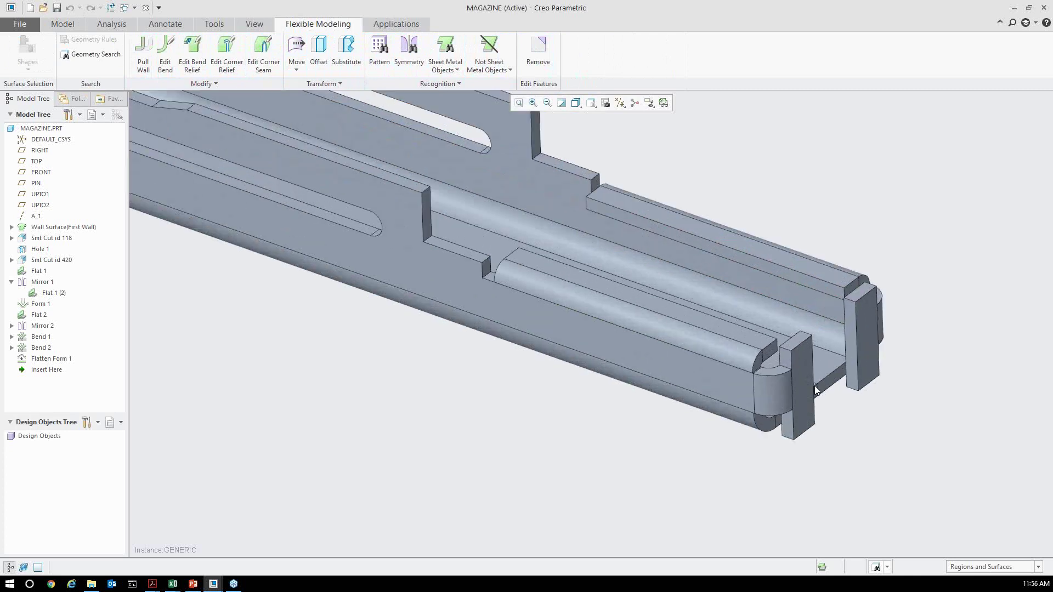
{"action": "mouse_move", "coordinate": [695, 368]}
{"action": "middle_mouse_down"}
{"action": "mouse_move", "coordinate": [654, 433]}
{"action": "mouse_move", "coordinate": [672, 402]}
{"action": "mouse_move", "coordinate": [650, 383]}
{"action": "middle_mouse_up"}
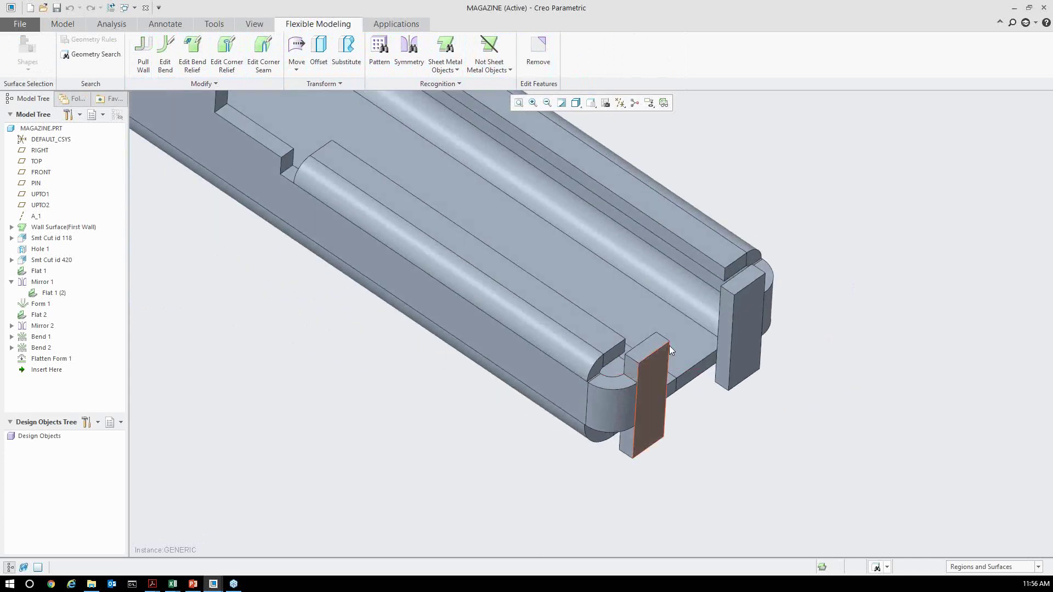
{"action": "middle_click_drag", "start_coordinate": [619, 362], "coordinate": [623, 322]}
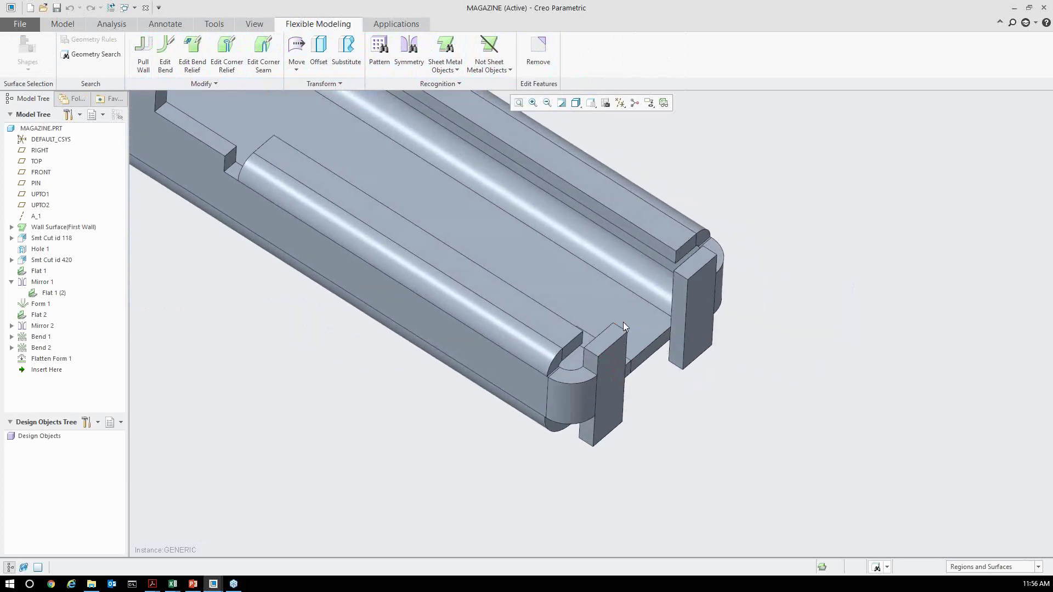
Start a Pull Wall on the outer faces of both bent end tabs and pull them outward about 4.60.
{"action": "left_click", "coordinate": [620, 323]}
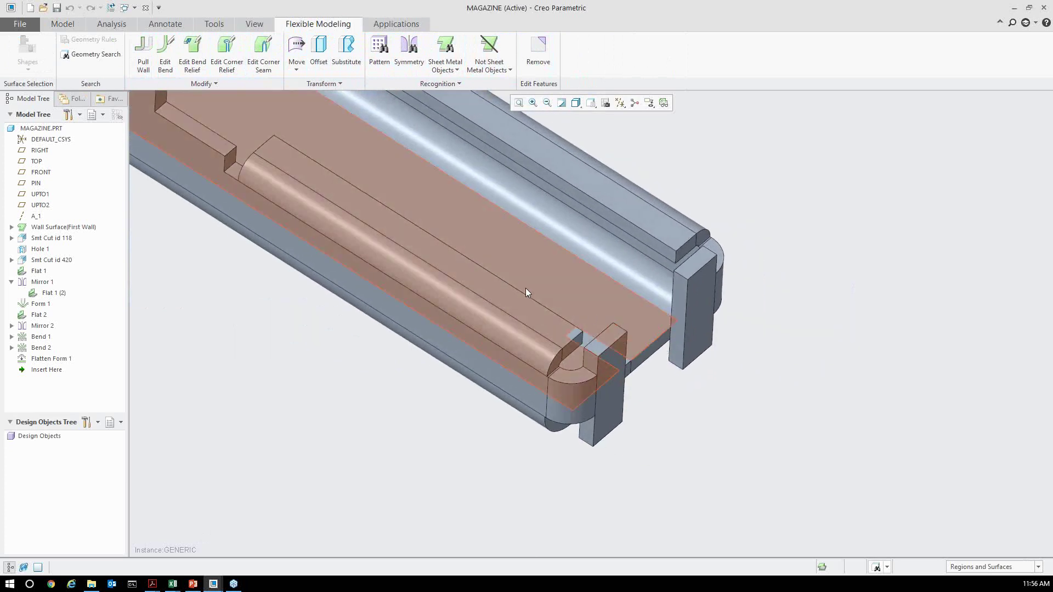
{"action": "left_click", "coordinate": [142, 53]}
{"action": "left_click", "coordinate": [606, 425]}
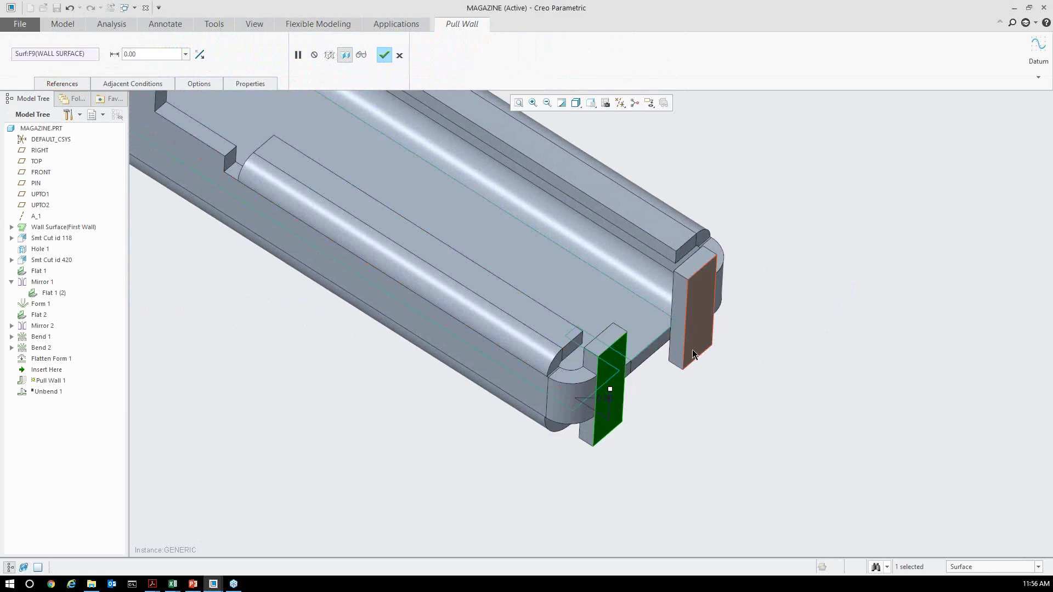
{"action": "left_click", "coordinate": [697, 313], "text": "ctrl"}
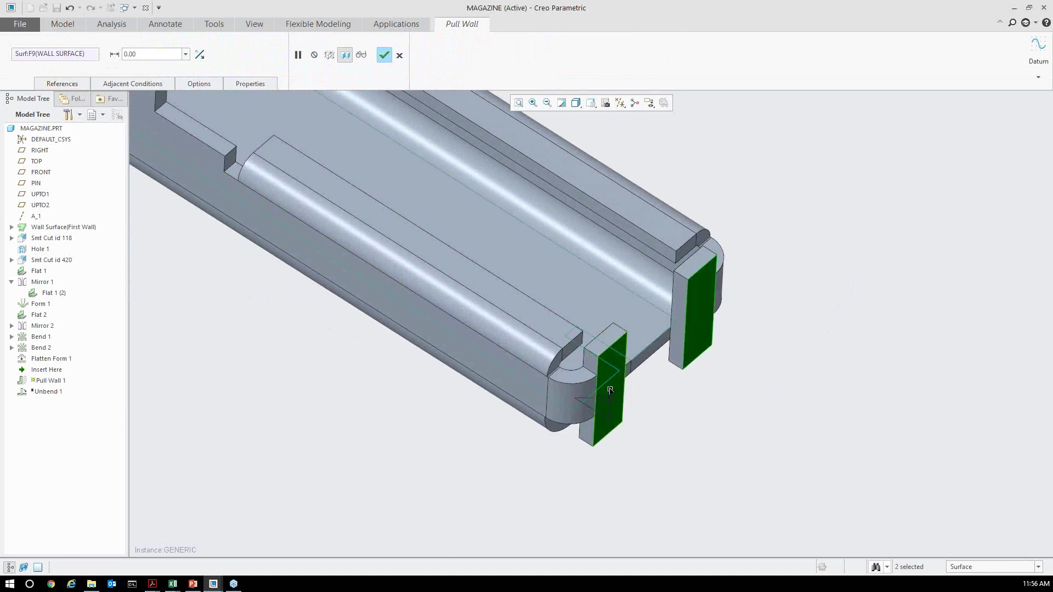
{"action": "left_click_drag", "start_coordinate": [610, 388], "coordinate": [678, 425]}
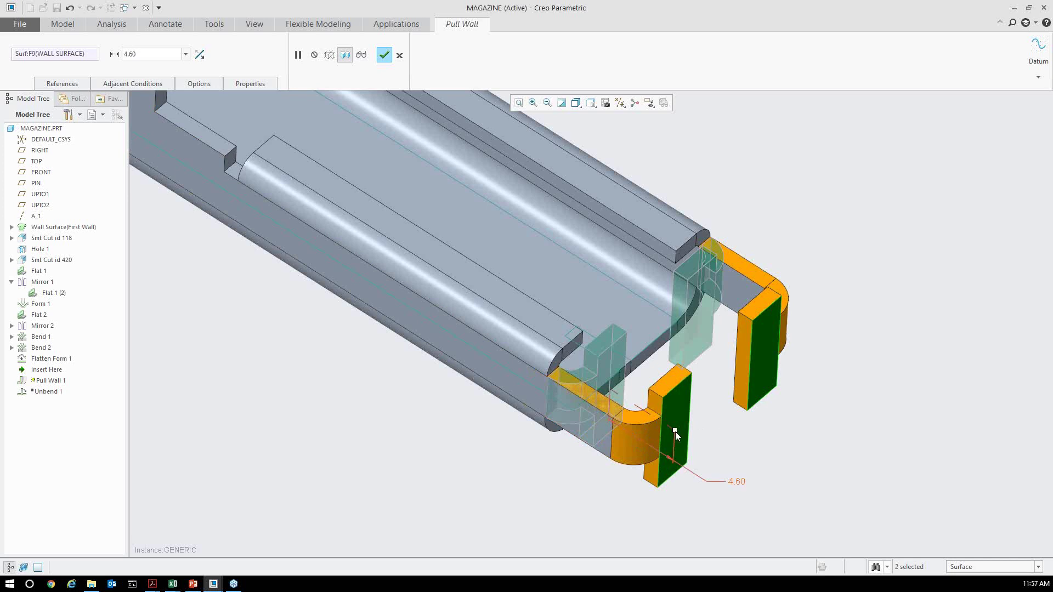
{"action": "middle_click_drag", "start_coordinate": [715, 439], "coordinate": [737, 424]}
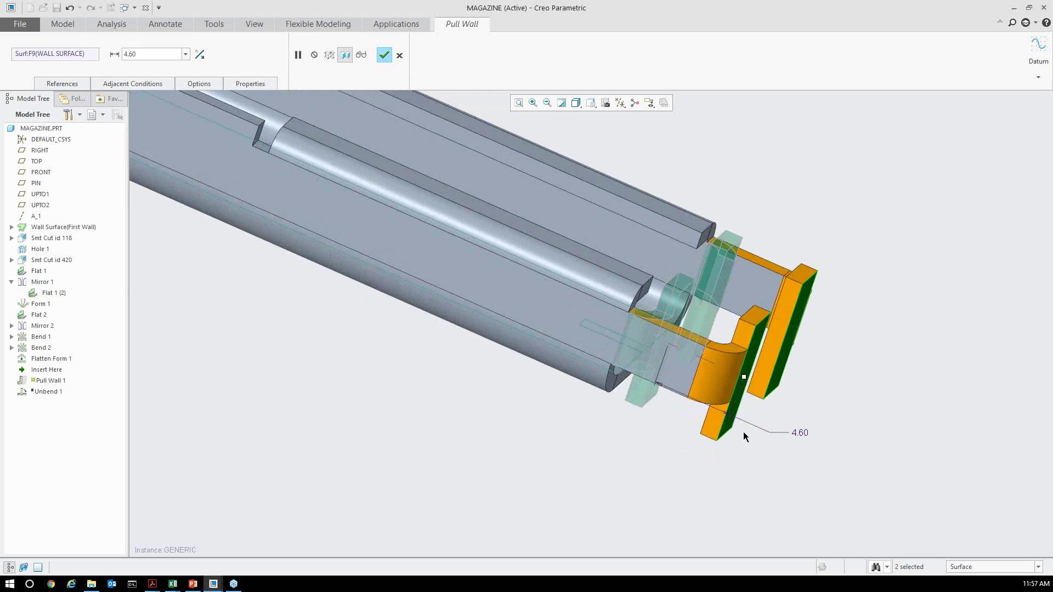
Set the pull distance of both end tabs to 0.5, inspect the preview and complete the Pull Wall feature.
{"action": "double_click", "coordinate": [800, 433]}
{"action": "type", "text": ".5"}
{"action": "key", "text": "Return"}
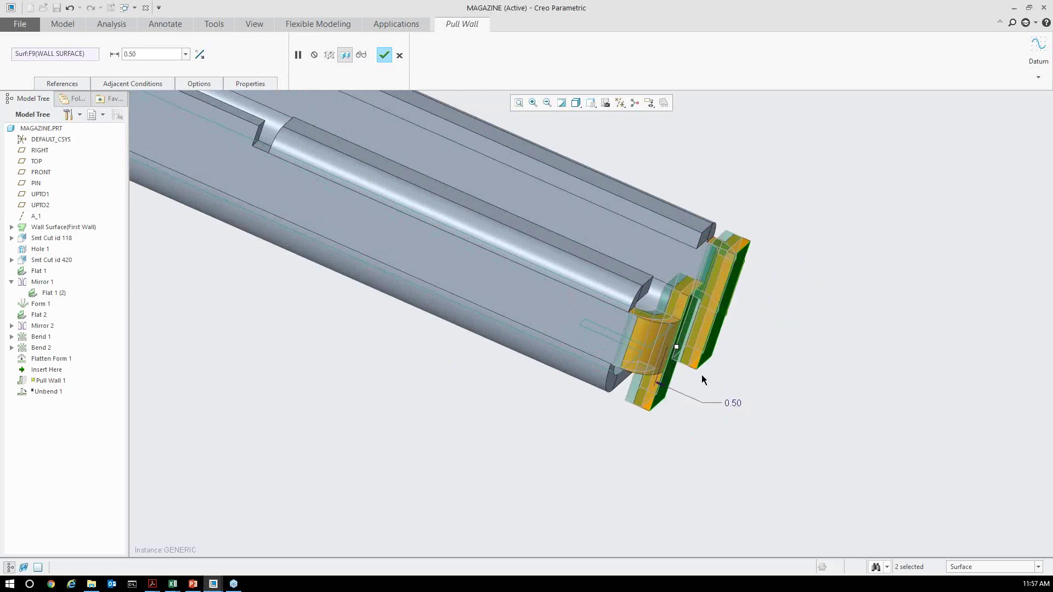
{"action": "middle_click_drag", "start_coordinate": [702, 374], "coordinate": [627, 370]}
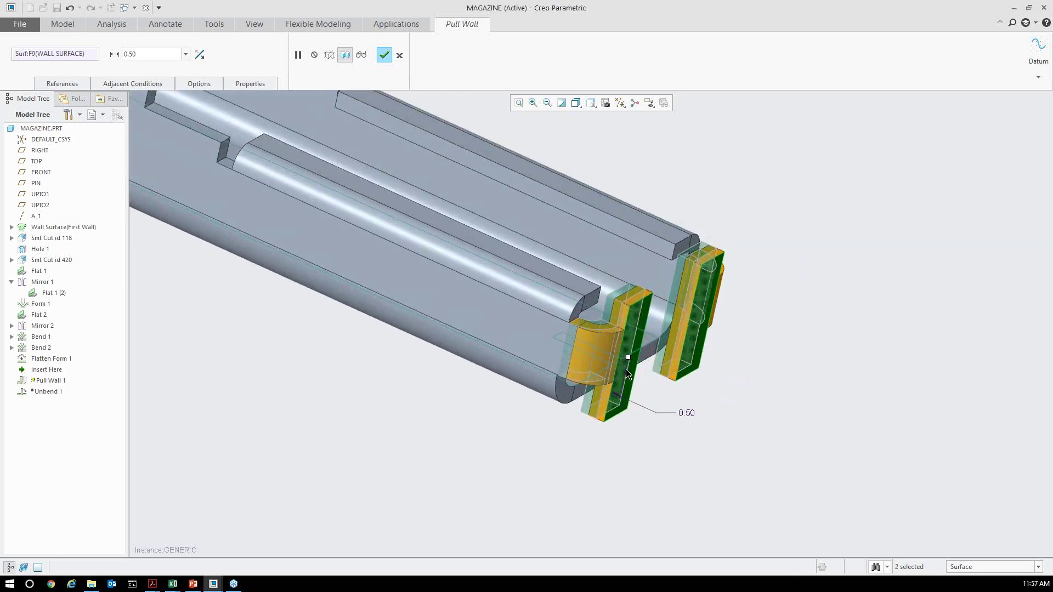
{"action": "middle_click_drag", "start_coordinate": [752, 410], "coordinate": [706, 403]}
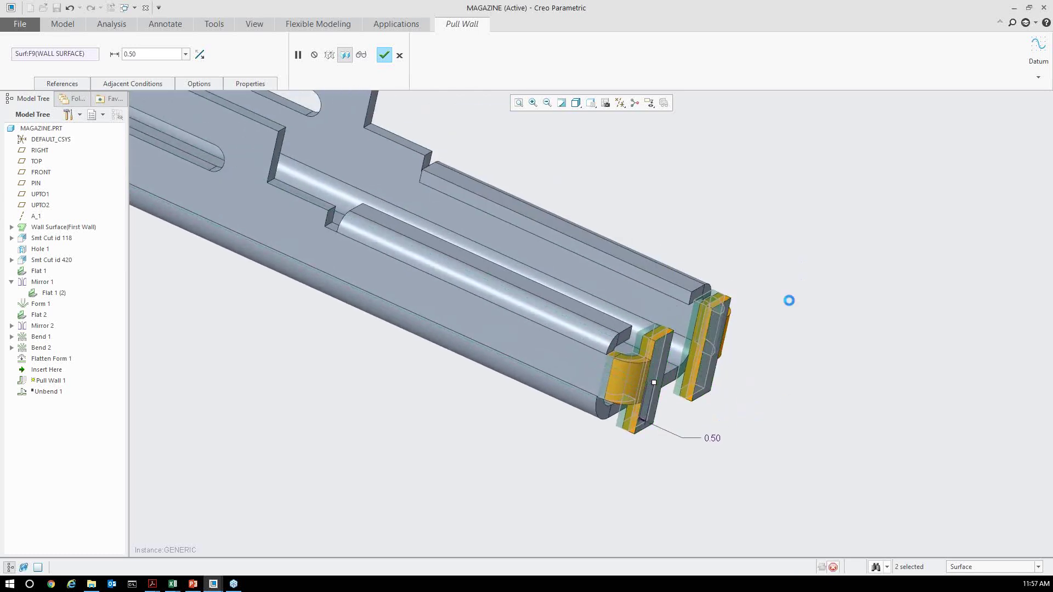
{"action": "middle_click", "coordinate": [735, 266]}
Examine the pulled end tabs and select the Bends group among the part's design objects.
{"action": "middle_click_drag", "start_coordinate": [606, 174], "coordinate": [661, 152], "text": "shift"}
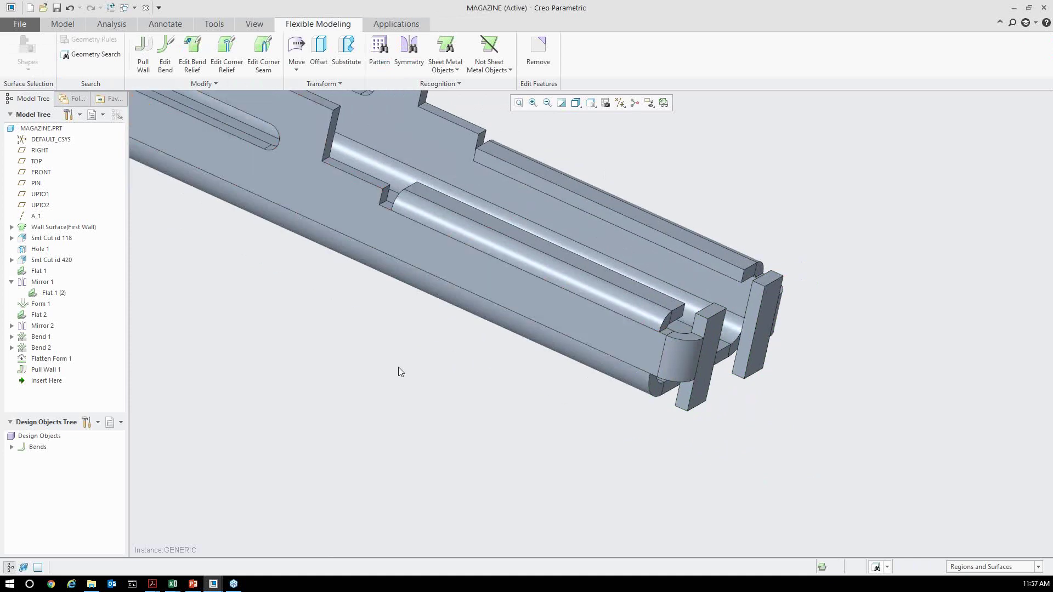
{"action": "middle_click_drag", "start_coordinate": [415, 333], "coordinate": [630, 310]}
{"action": "scroll", "coordinate": [644, 307], "scroll_direction": "down", "scroll_amount": 2}
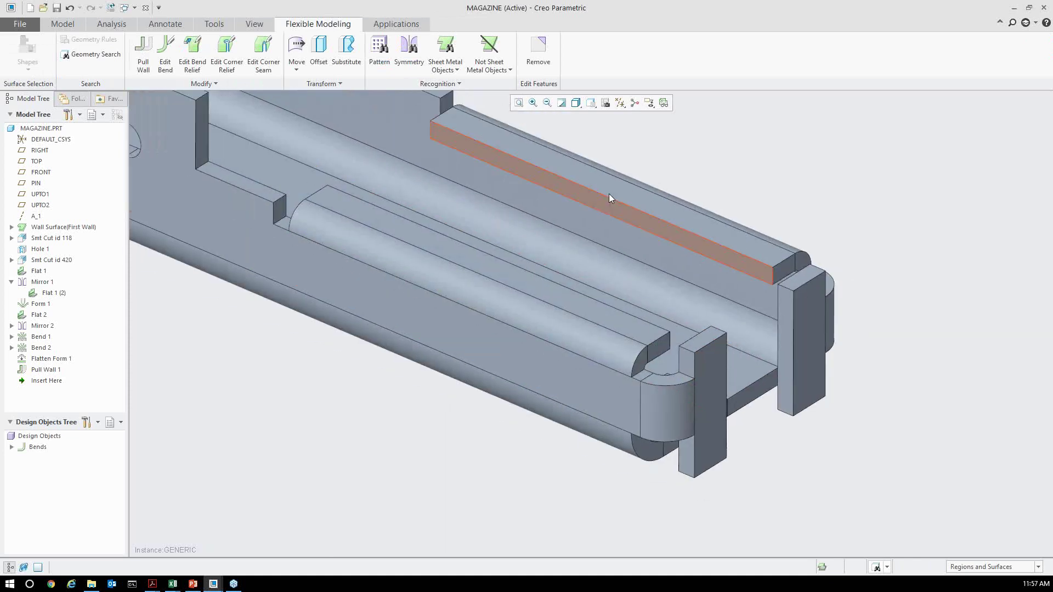
{"action": "left_click", "coordinate": [37, 447]}
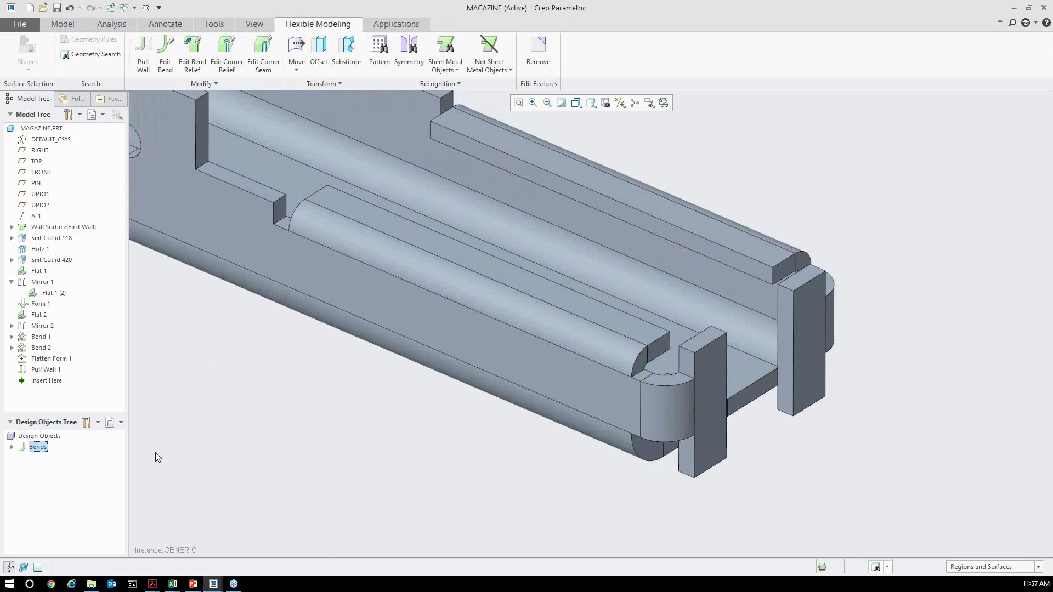
Delete the Pull Wall feature of the two bent end tabs from the magazine part.
{"action": "left_click", "coordinate": [54, 371]}
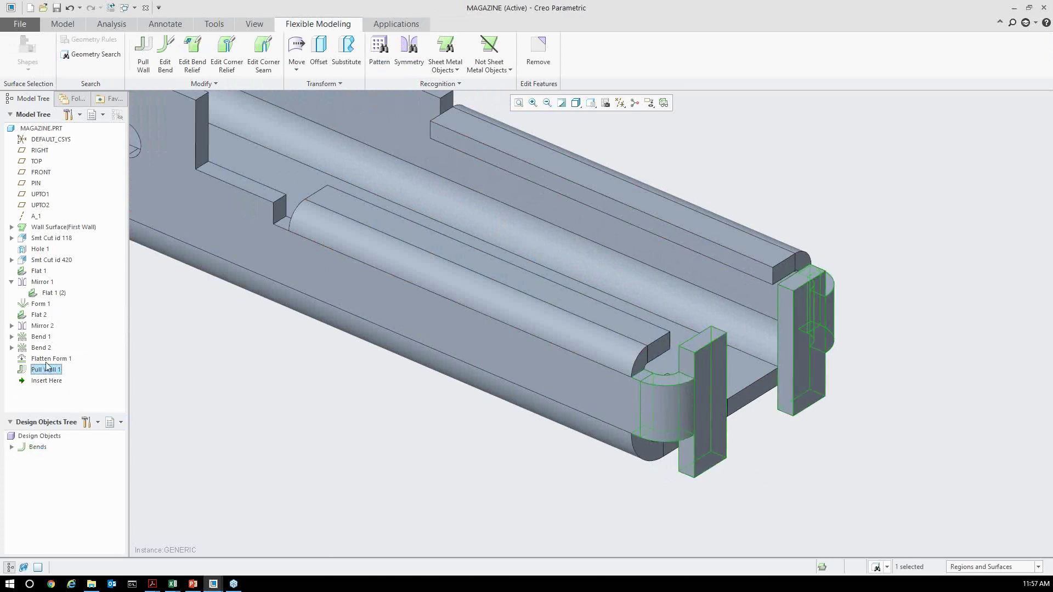
{"action": "right_click", "coordinate": [44, 375]}
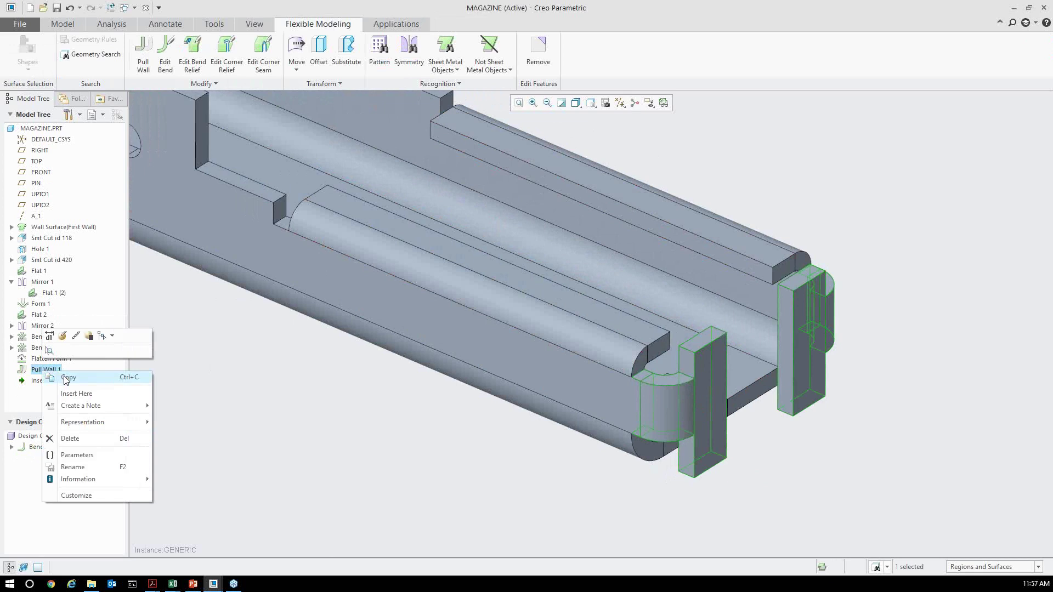
{"action": "left_click", "coordinate": [73, 438]}
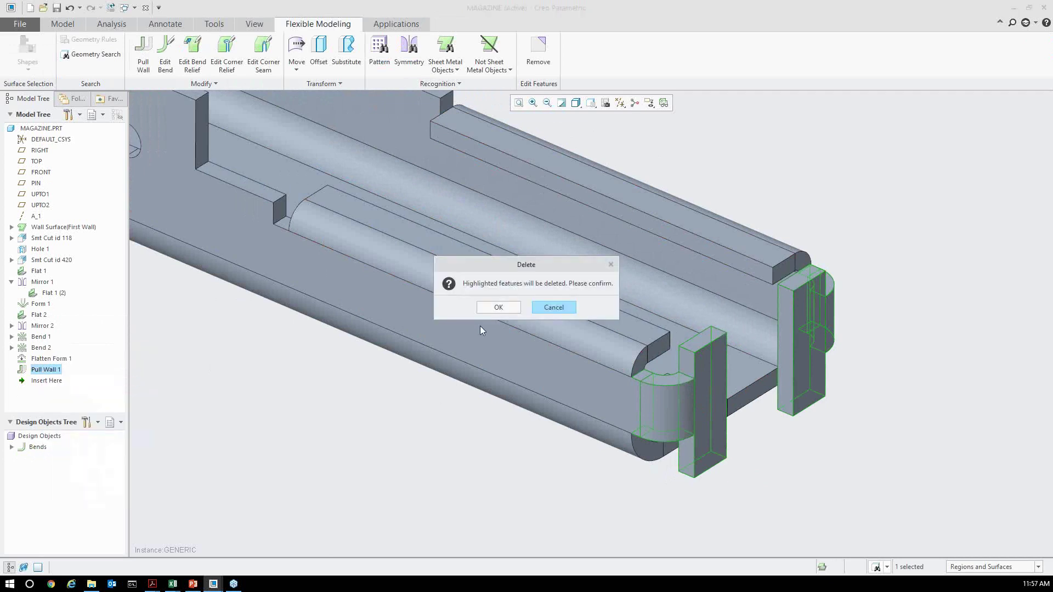
{"action": "left_click", "coordinate": [498, 307]}
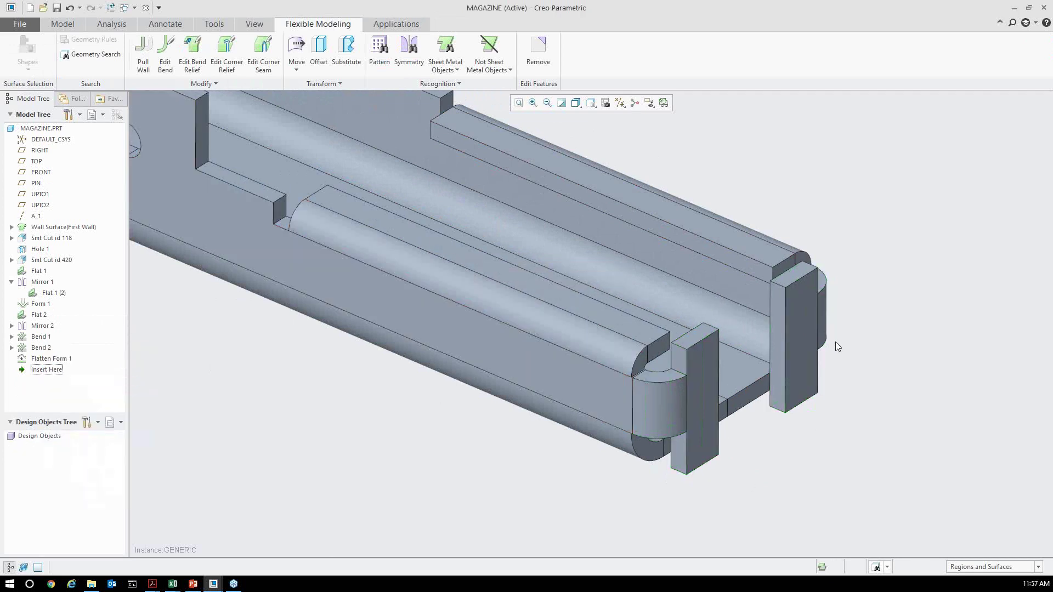
Create a Pull Wall on the upper faces of both inward-bent side flanges, pulling them upward 2.40.
{"action": "mouse_move", "coordinate": [774, 336]}
{"action": "middle_mouse_down"}
{"action": "mouse_move", "coordinate": [856, 360]}
{"action": "mouse_move", "coordinate": [820, 355]}
{"action": "mouse_move", "coordinate": [829, 366]}
{"action": "middle_mouse_up"}
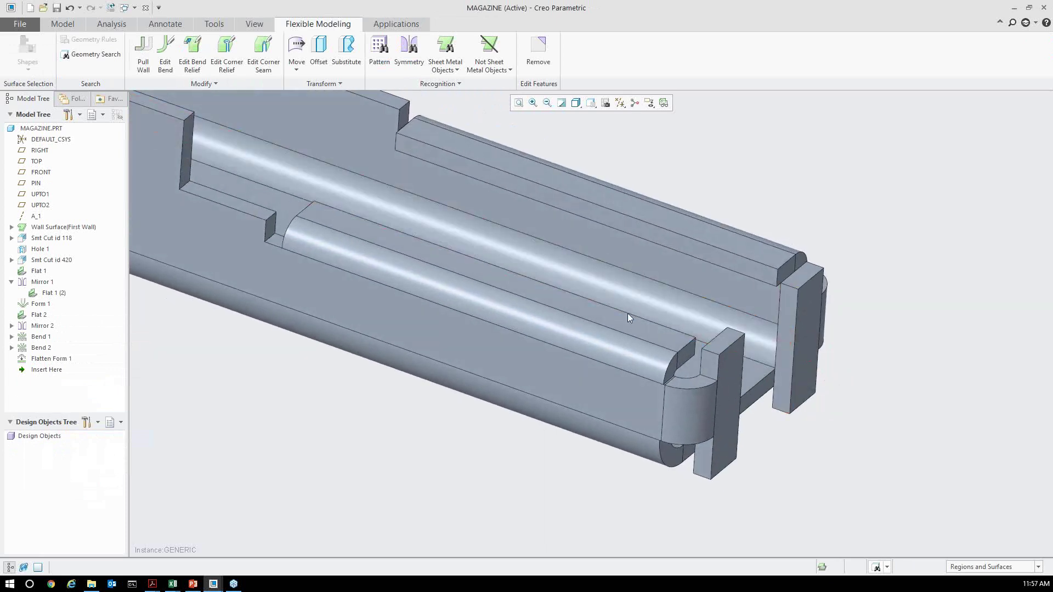
{"action": "mouse_move", "coordinate": [360, 170]}
{"action": "middle_mouse_down"}
{"action": "mouse_move", "coordinate": [516, 180]}
{"action": "mouse_move", "coordinate": [499, 182]}
{"action": "middle_mouse_up"}
{"action": "left_click", "coordinate": [499, 182]}
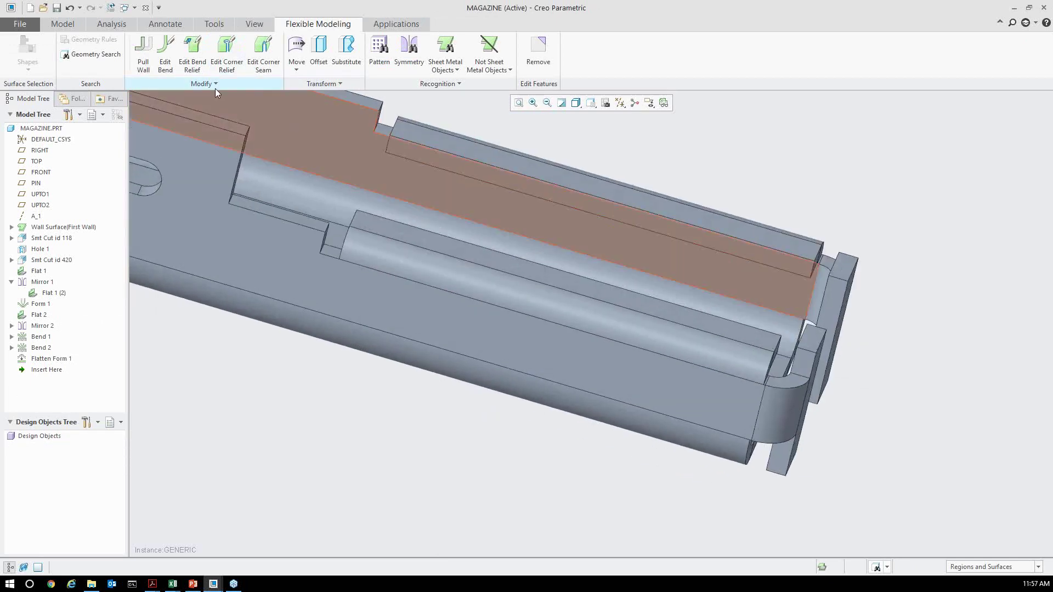
{"action": "left_click", "coordinate": [143, 55]}
{"action": "middle_click_drag", "start_coordinate": [530, 285], "coordinate": [515, 284]}
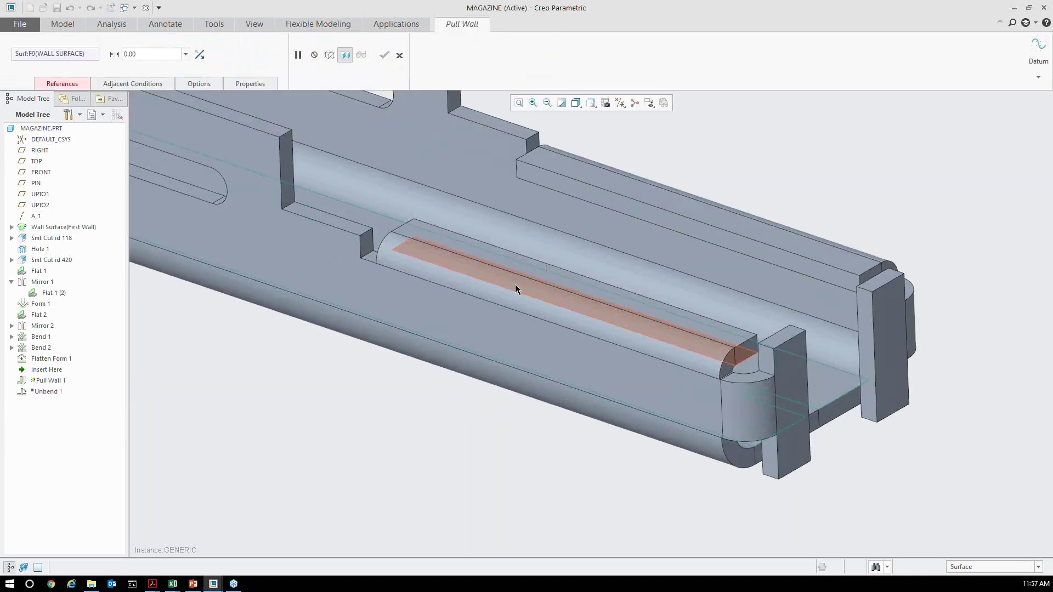
{"action": "middle_click_drag", "start_coordinate": [610, 272], "coordinate": [498, 303]}
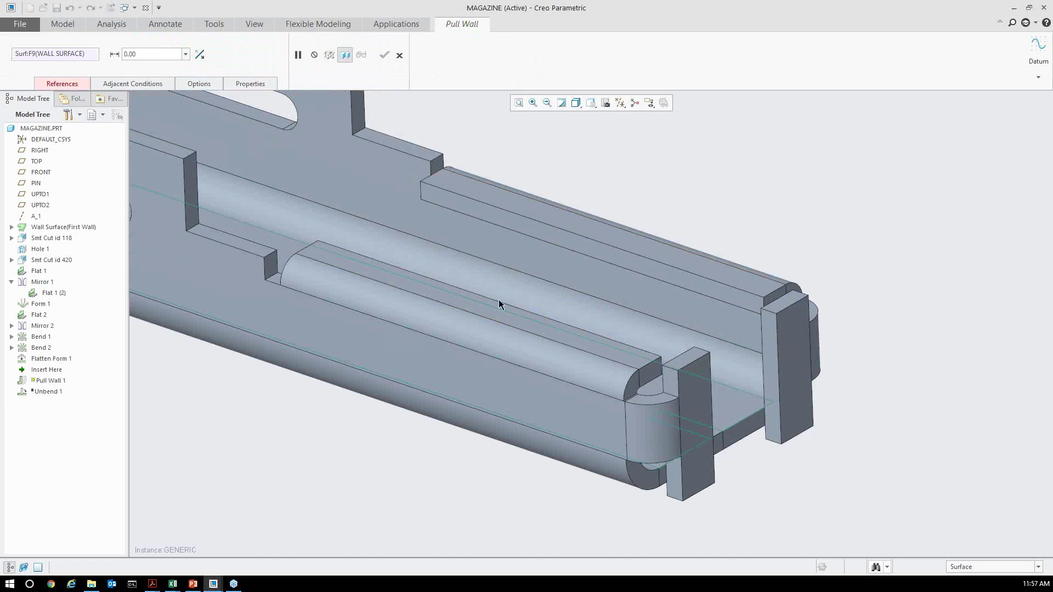
{"action": "left_click", "coordinate": [495, 310]}
{"action": "left_click", "coordinate": [598, 232], "text": "ctrl"}
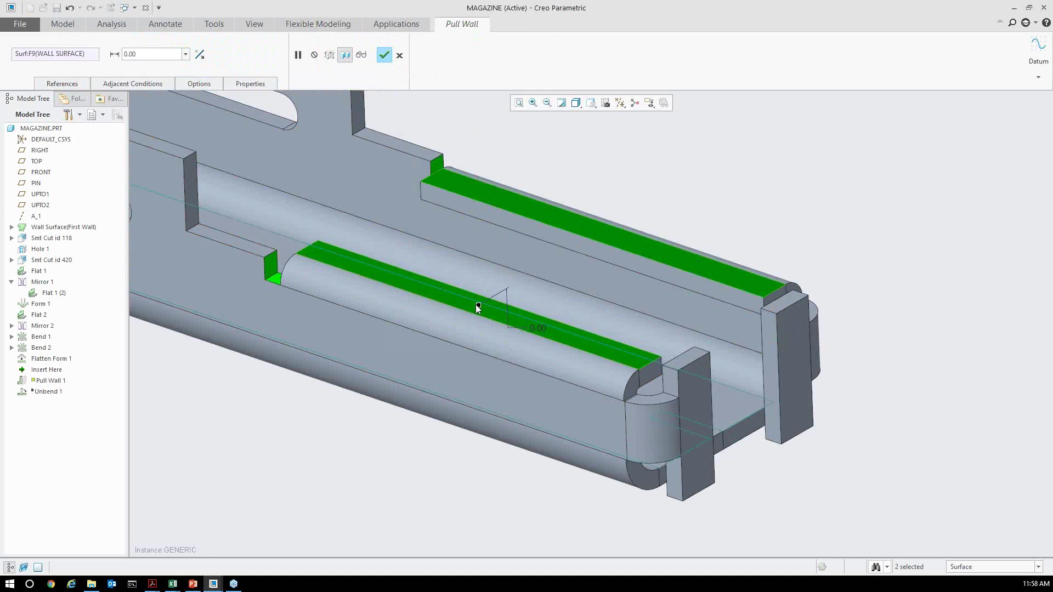
{"action": "left_click_drag", "start_coordinate": [477, 306], "coordinate": [477, 262]}
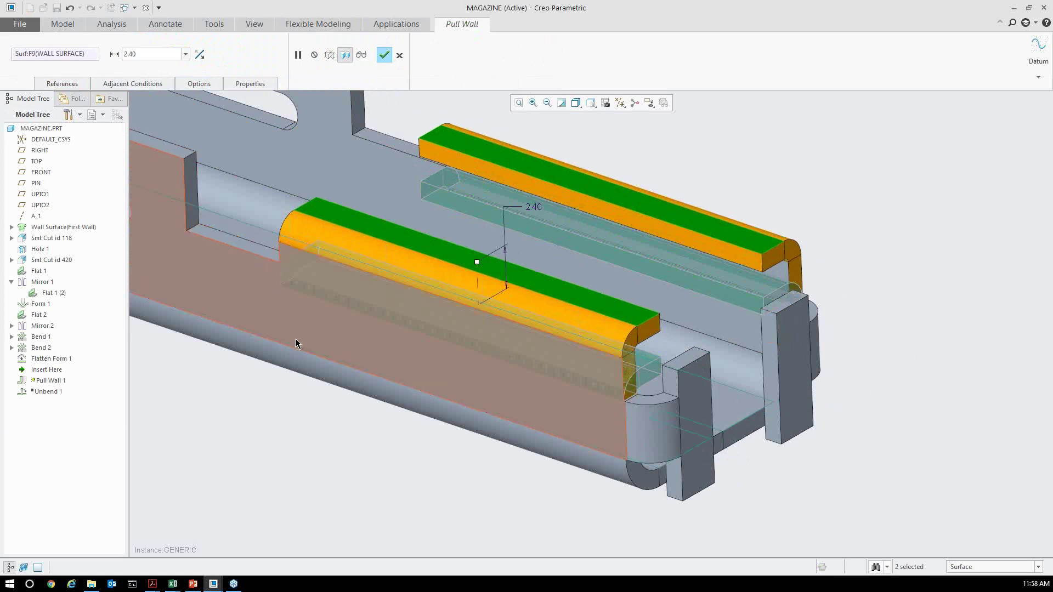
{"action": "middle_click_drag", "start_coordinate": [390, 348], "coordinate": [477, 321]}
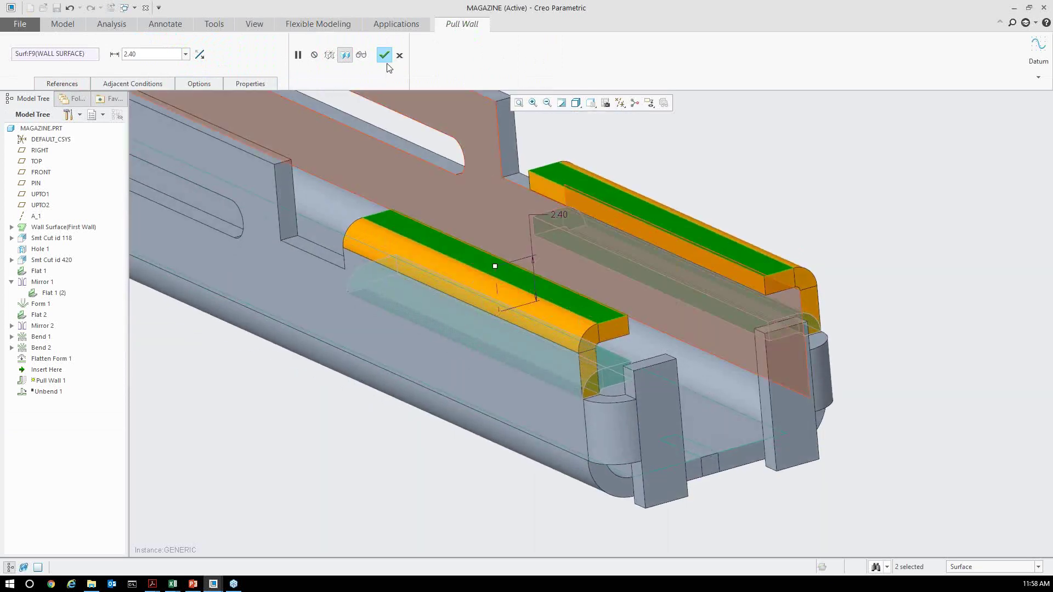
{"action": "left_click", "coordinate": [385, 57]}
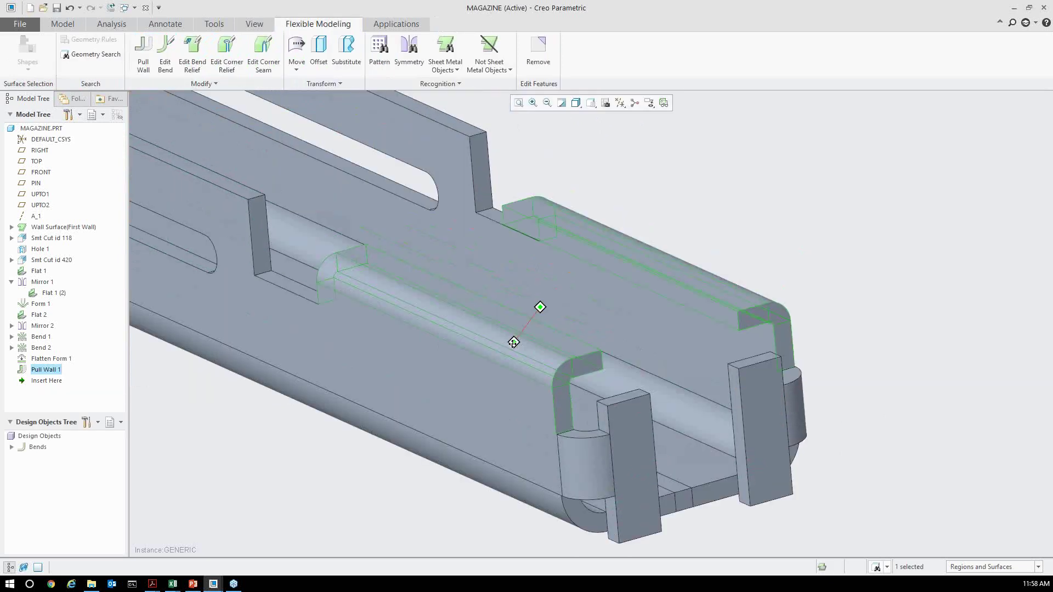
Edit the bend of one raised side flange, changing its bend angle to 57.0 degrees.
{"action": "mouse_move", "coordinate": [513, 343]}
{"action": "middle_mouse_down"}
{"action": "mouse_move", "coordinate": [646, 331]}
{"action": "mouse_move", "coordinate": [630, 299]}
{"action": "mouse_move", "coordinate": [555, 284]}
{"action": "middle_mouse_up"}
{"action": "left_click", "coordinate": [708, 251]}
{"action": "scroll", "coordinate": [666, 301], "scroll_direction": "down", "scroll_amount": 3}
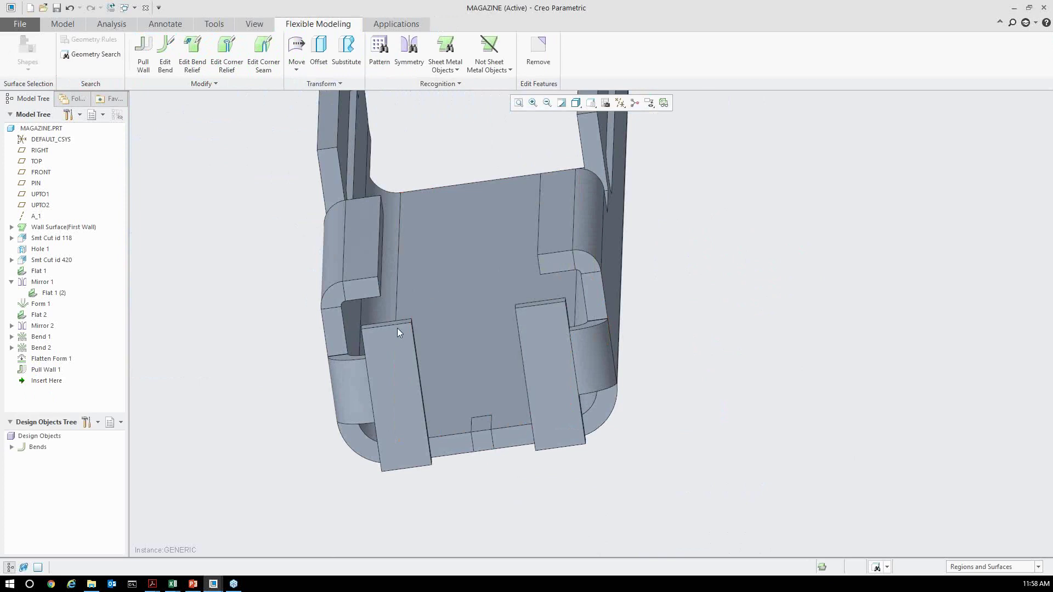
{"action": "mouse_move", "coordinate": [409, 317]}
{"action": "middle_mouse_down"}
{"action": "mouse_move", "coordinate": [461, 310]}
{"action": "mouse_move", "coordinate": [472, 329]}
{"action": "mouse_move", "coordinate": [527, 317]}
{"action": "mouse_move", "coordinate": [469, 303]}
{"action": "middle_mouse_up"}
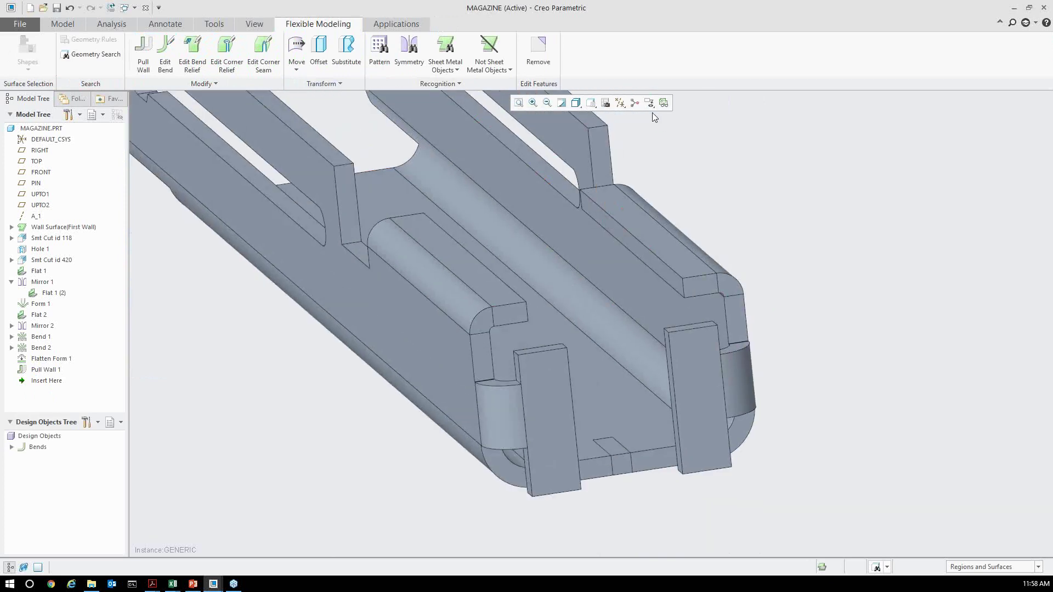
{"action": "left_click", "coordinate": [165, 62]}
{"action": "left_click", "coordinate": [440, 283]}
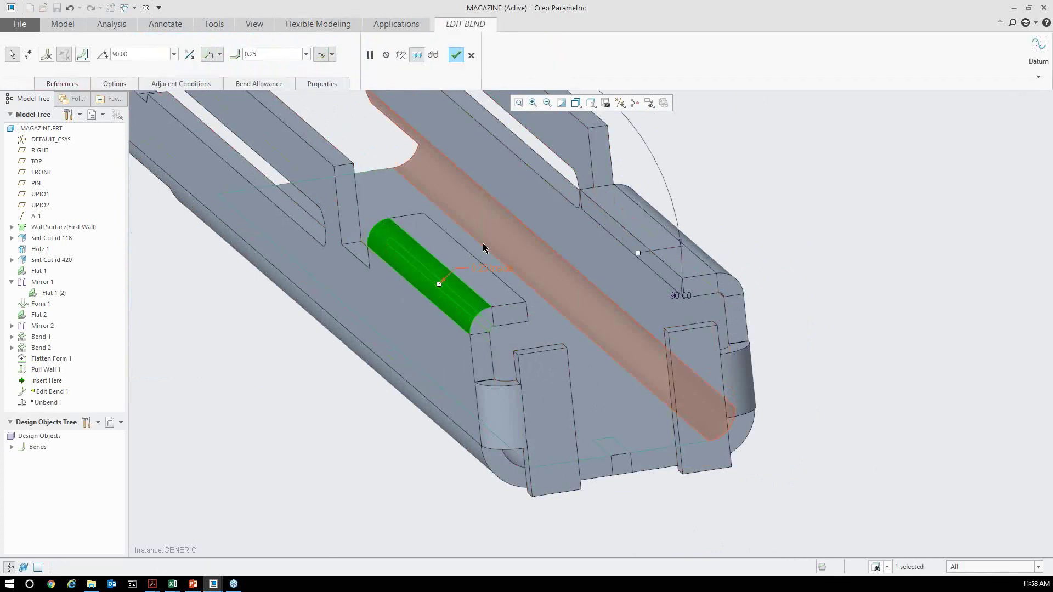
{"action": "left_click_drag", "start_coordinate": [637, 255], "coordinate": [545, 198]}
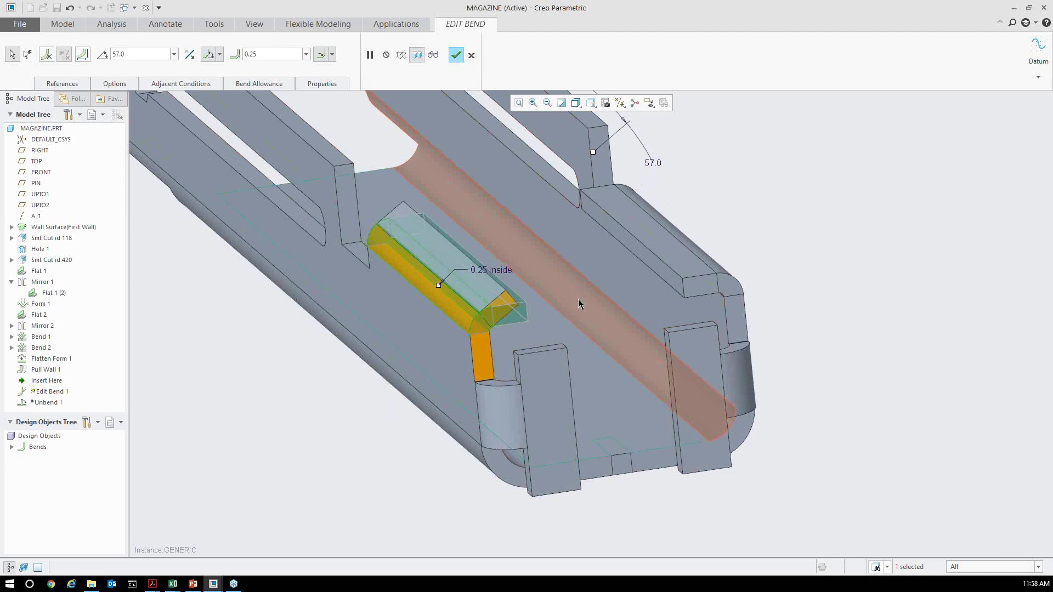
{"action": "middle_click", "coordinate": [769, 229]}
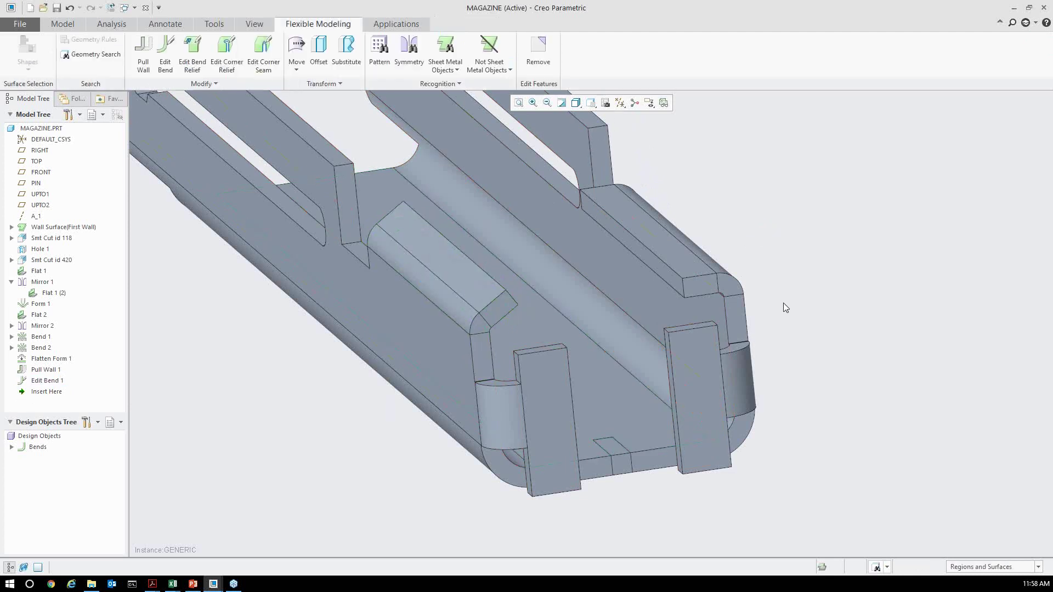
Offset the free edge face of the angled side flange inward by 2.00 and complete the Offset Geometry feature.
{"action": "scroll", "coordinate": [482, 329], "scroll_direction": "down", "scroll_amount": 1}
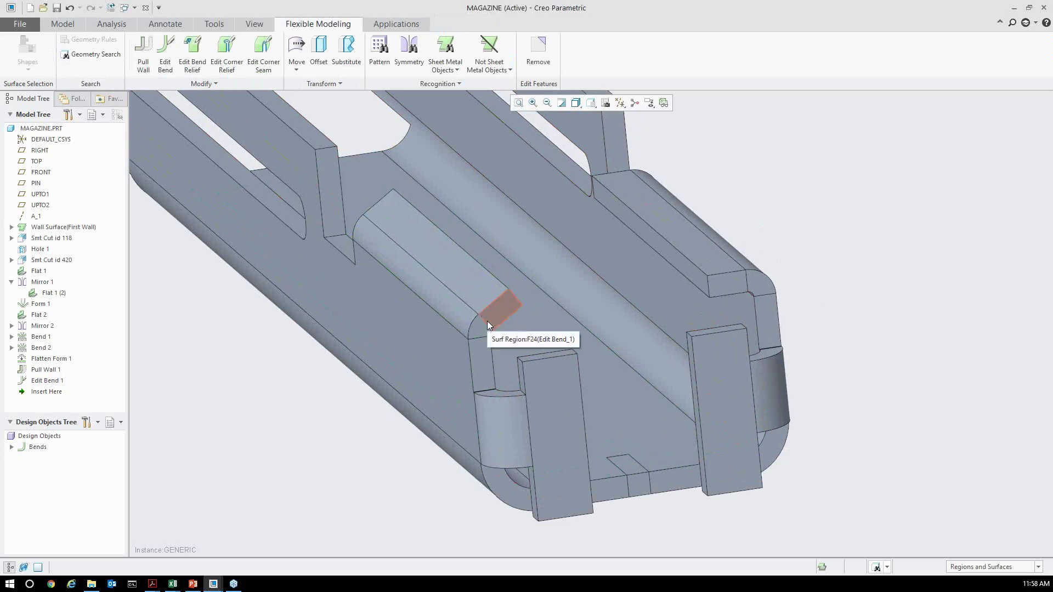
{"action": "middle_click_drag", "start_coordinate": [487, 321], "coordinate": [419, 251]}
{"action": "scroll", "coordinate": [459, 314], "scroll_direction": "down", "scroll_amount": 3}
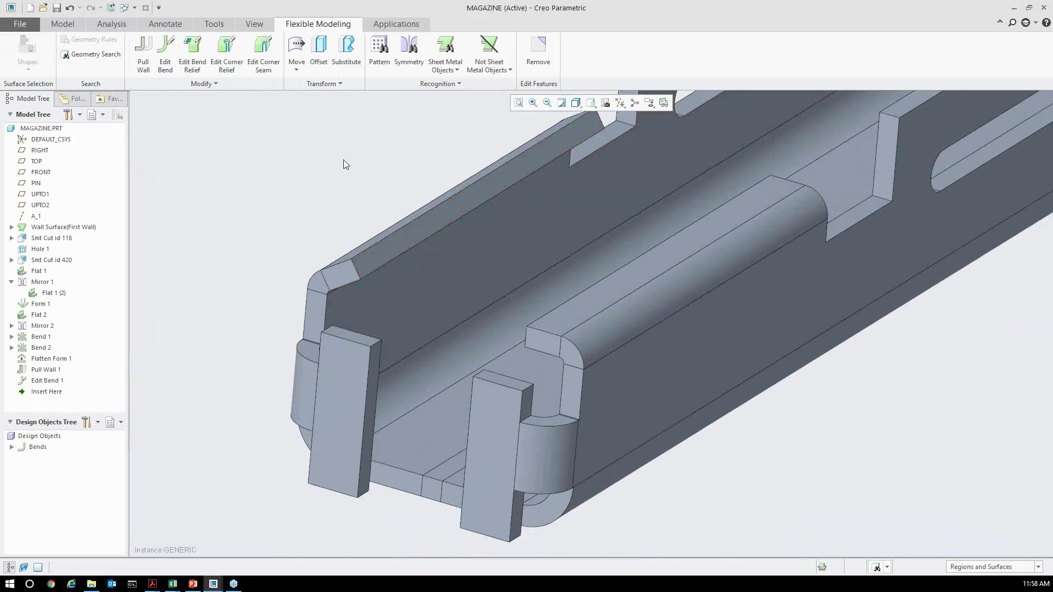
{"action": "left_click", "coordinate": [319, 52]}
{"action": "left_click", "coordinate": [380, 245]}
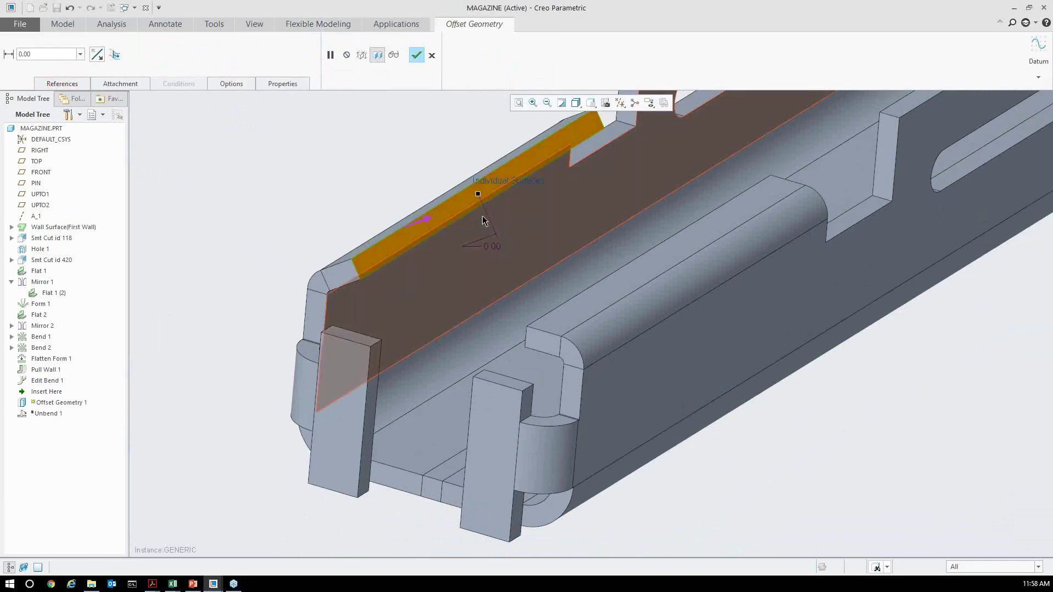
{"action": "middle_click_drag", "start_coordinate": [495, 231], "coordinate": [476, 194]}
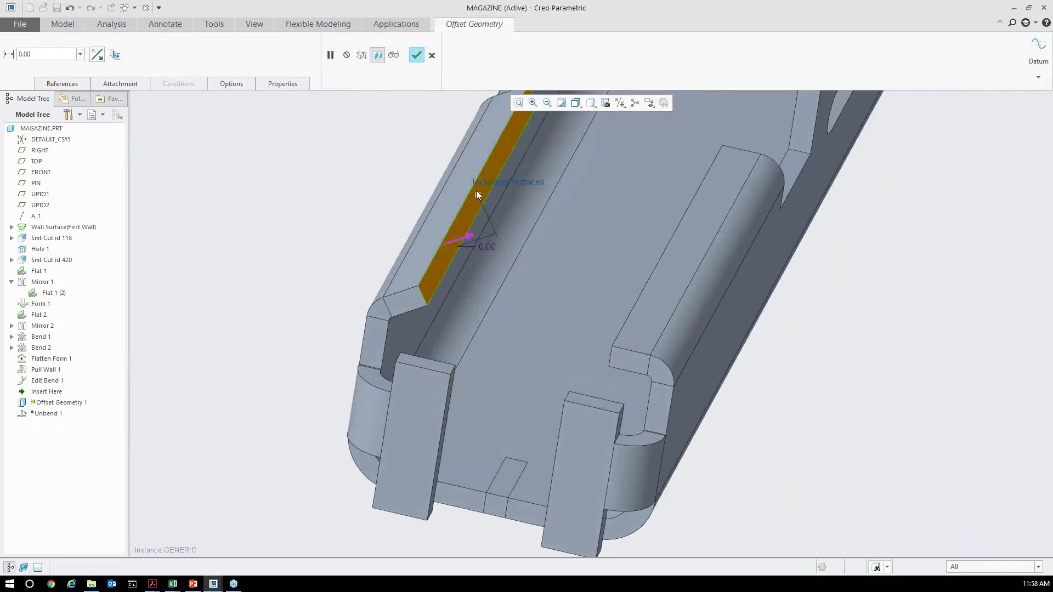
{"action": "left_click_drag", "start_coordinate": [479, 196], "coordinate": [517, 181]}
{"action": "middle_click_drag", "start_coordinate": [453, 332], "coordinate": [420, 380], "text": "shift"}
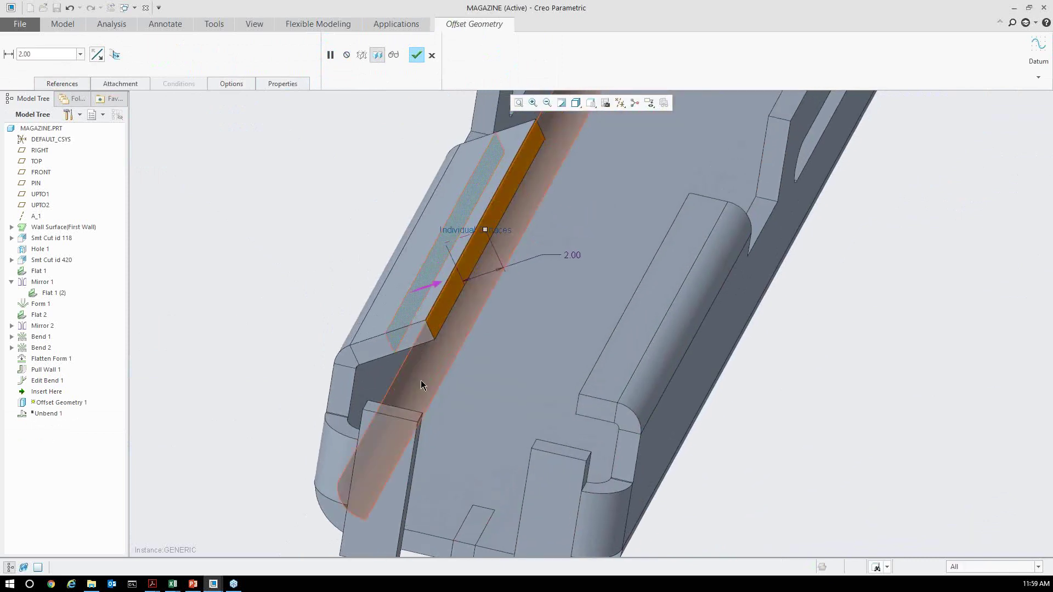
{"action": "middle_click", "coordinate": [294, 251]}
{"action": "left_click", "coordinate": [309, 244]}
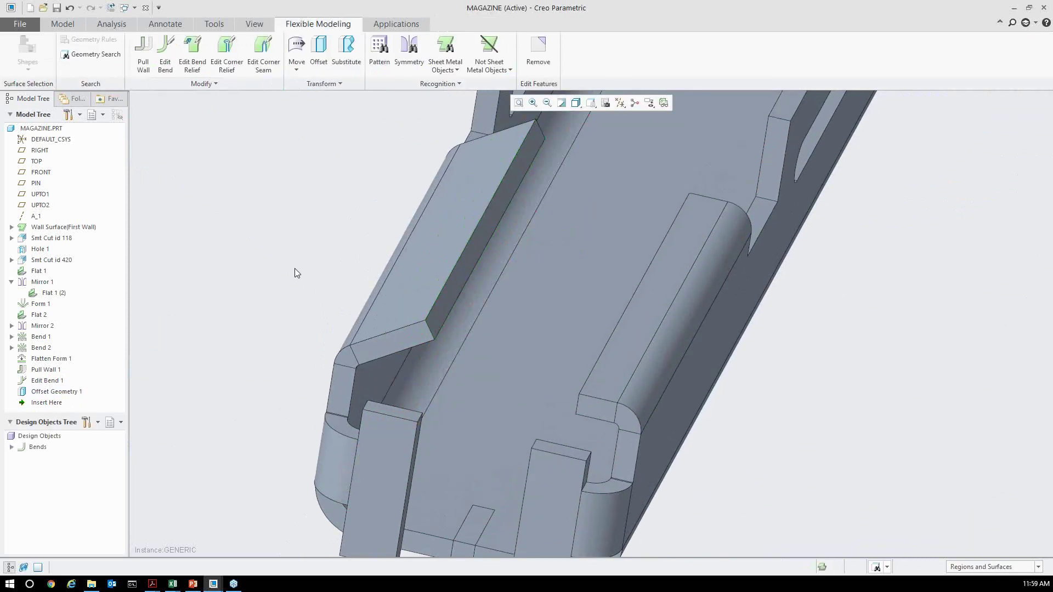
Highlight the Pull Wall, Edit Bend and Offset Geometry features together and examine the geometry they modify on the part.
{"action": "mouse_move", "coordinate": [350, 307]}
{"action": "middle_mouse_down"}
{"action": "mouse_move", "coordinate": [550, 324]}
{"action": "mouse_move", "coordinate": [563, 338]}
{"action": "mouse_move", "coordinate": [505, 363]}
{"action": "middle_mouse_up"}
{"action": "left_click", "coordinate": [57, 392]}
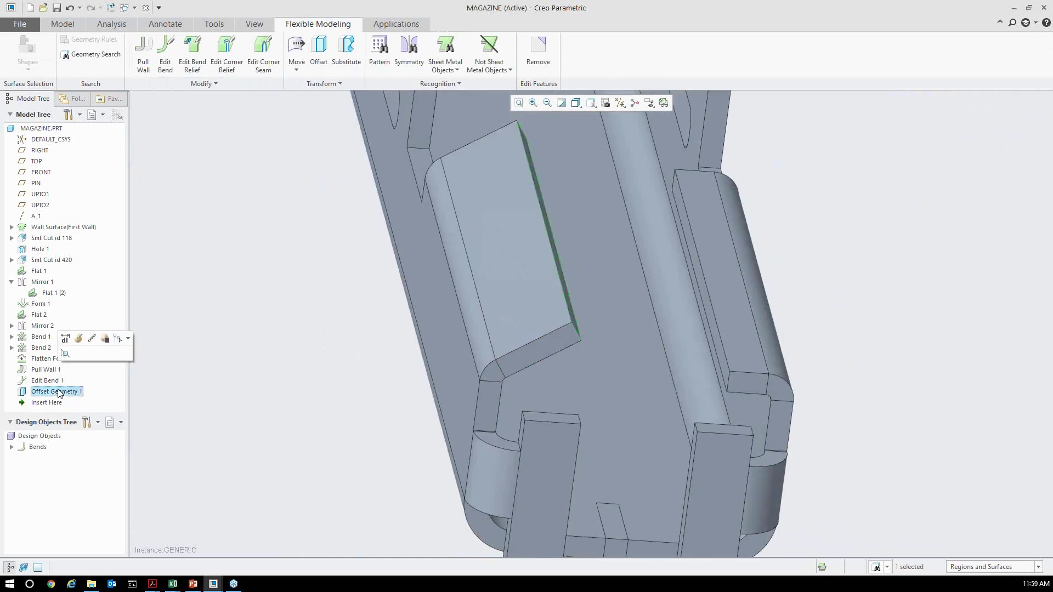
{"action": "left_click", "coordinate": [57, 371], "text": "shift"}
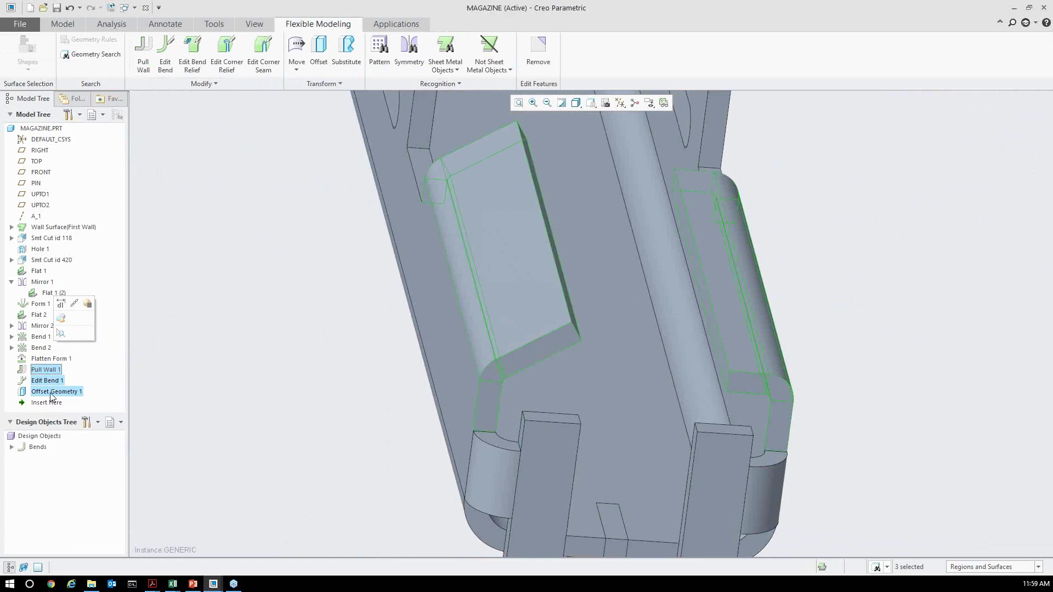
{"action": "left_click", "coordinate": [265, 318]}
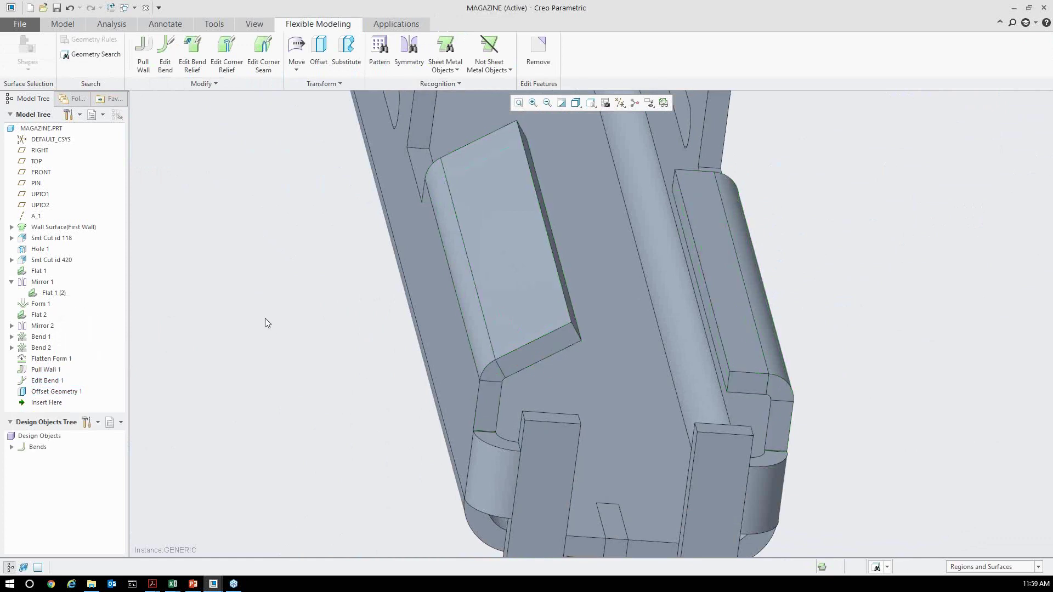
{"action": "mouse_move", "coordinate": [560, 323]}
{"action": "middle_mouse_down"}
{"action": "mouse_move", "coordinate": [552, 287]}
{"action": "mouse_move", "coordinate": [576, 291]}
{"action": "mouse_move", "coordinate": [585, 313]}
{"action": "mouse_move", "coordinate": [590, 299]}
{"action": "mouse_move", "coordinate": [786, 237]}
{"action": "mouse_move", "coordinate": [706, 277]}
{"action": "middle_mouse_up"}
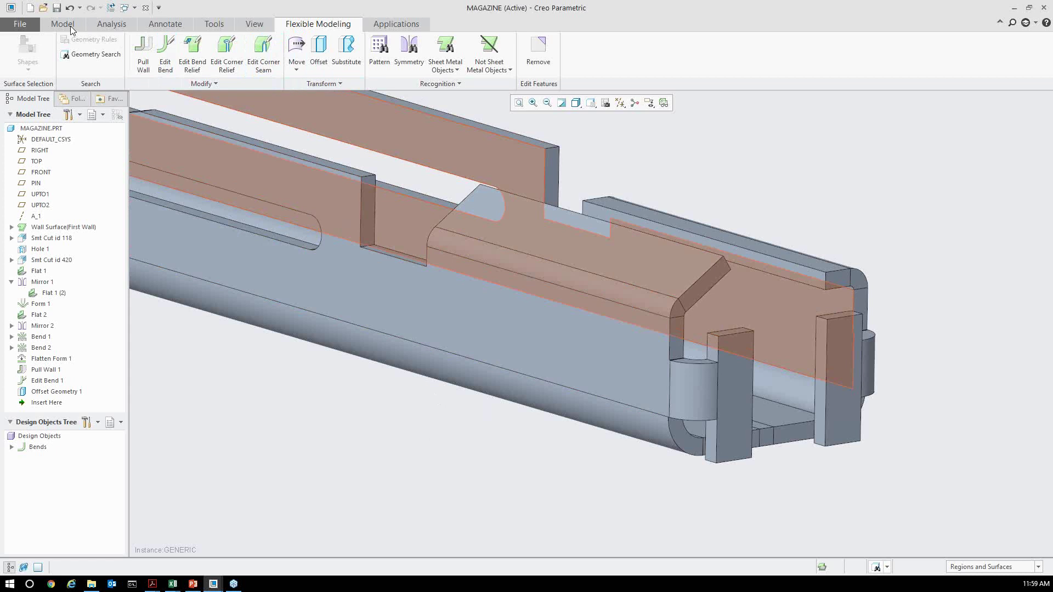
Return to the standard sheet metal modeling tools and switch to the PowerPoint sheet metal update webinar presentation.
{"action": "left_click", "coordinate": [70, 25]}
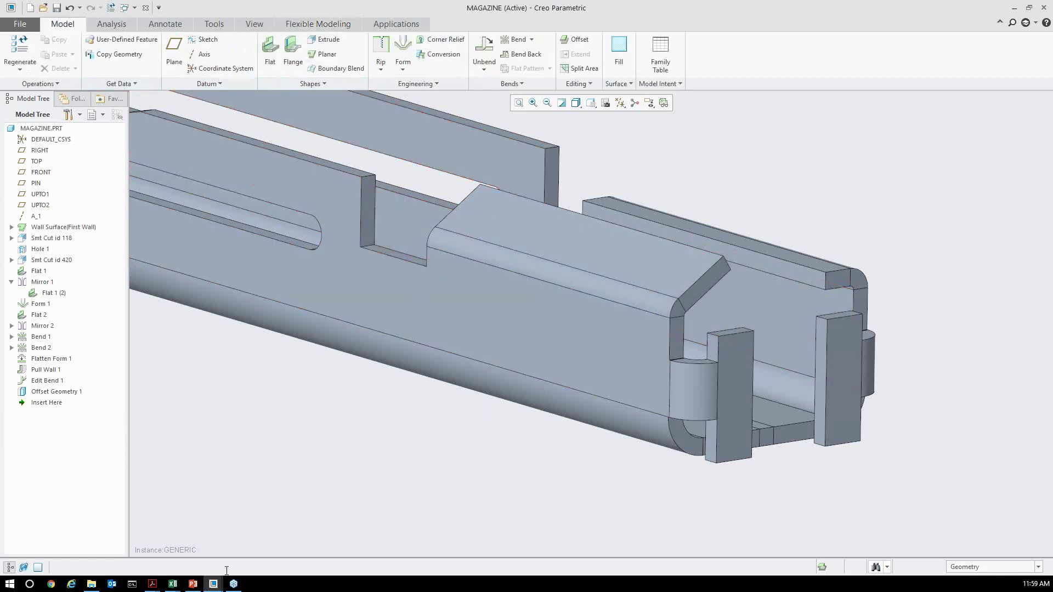
{"action": "mouse_move", "coordinate": [193, 583]}
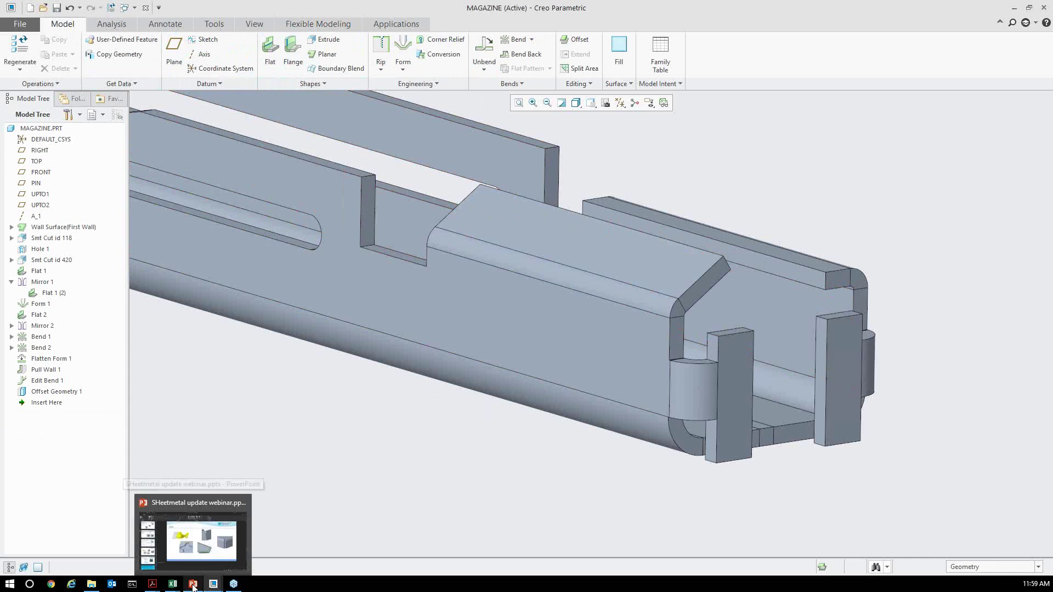
{"action": "left_click", "coordinate": [194, 547]}
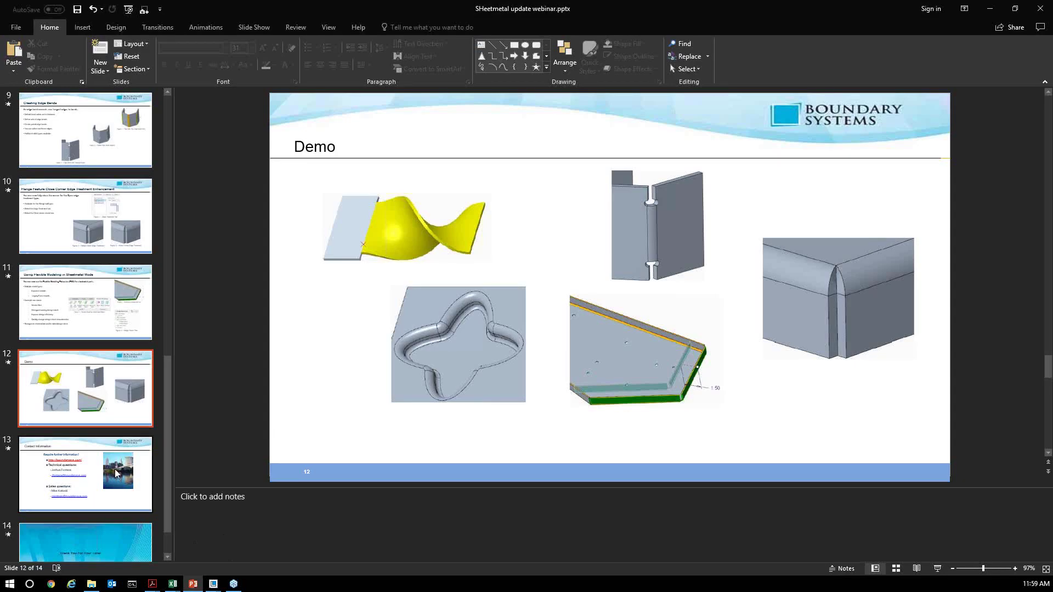
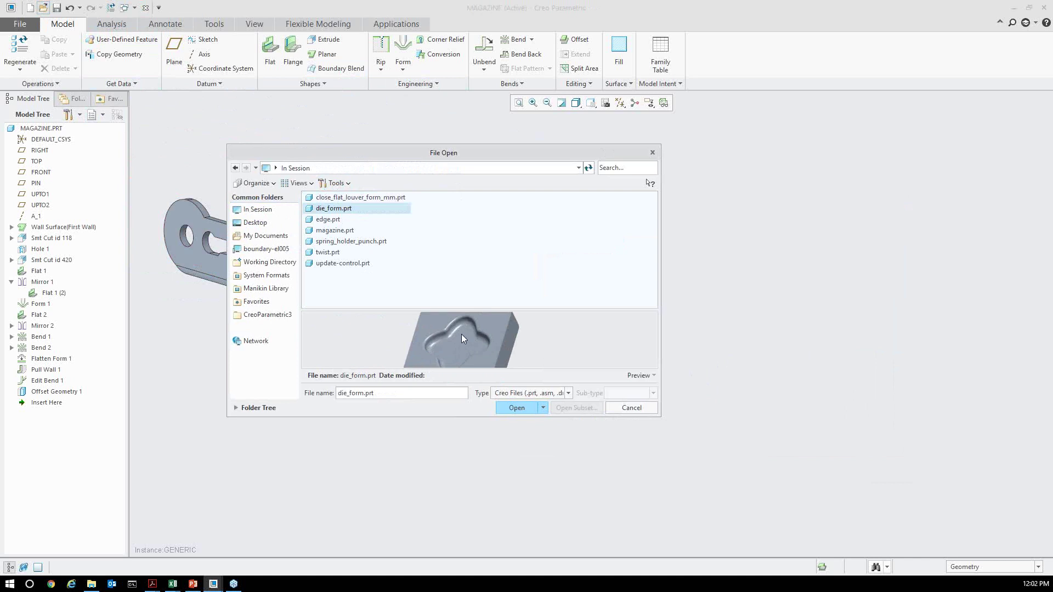
Open update-control.prt from the models in session, examine its die and louver forms, and close its window.
{"action": "left_click", "coordinate": [346, 263]}
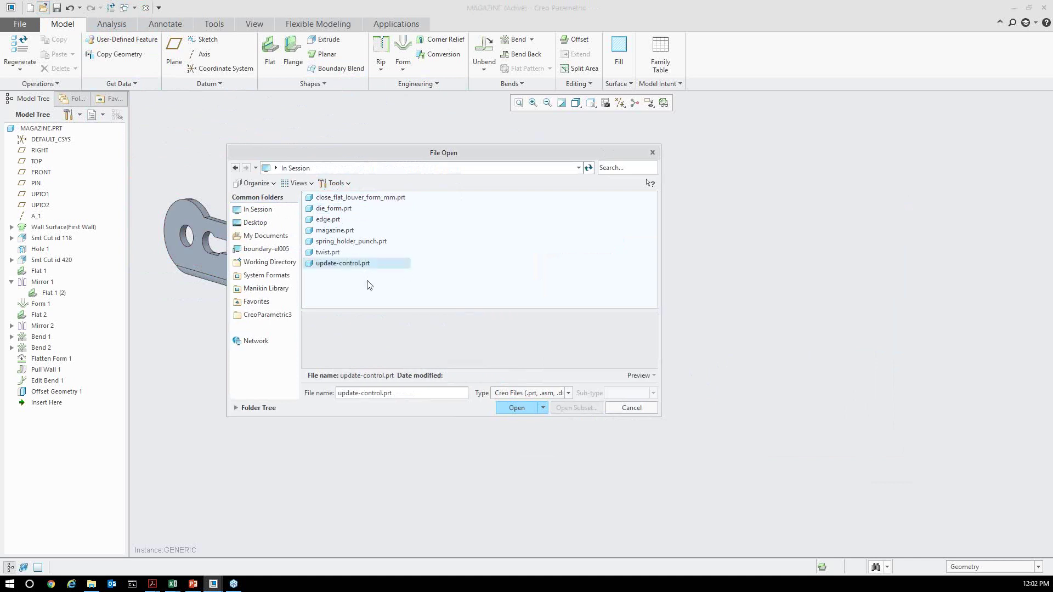
{"action": "left_click", "coordinate": [508, 410]}
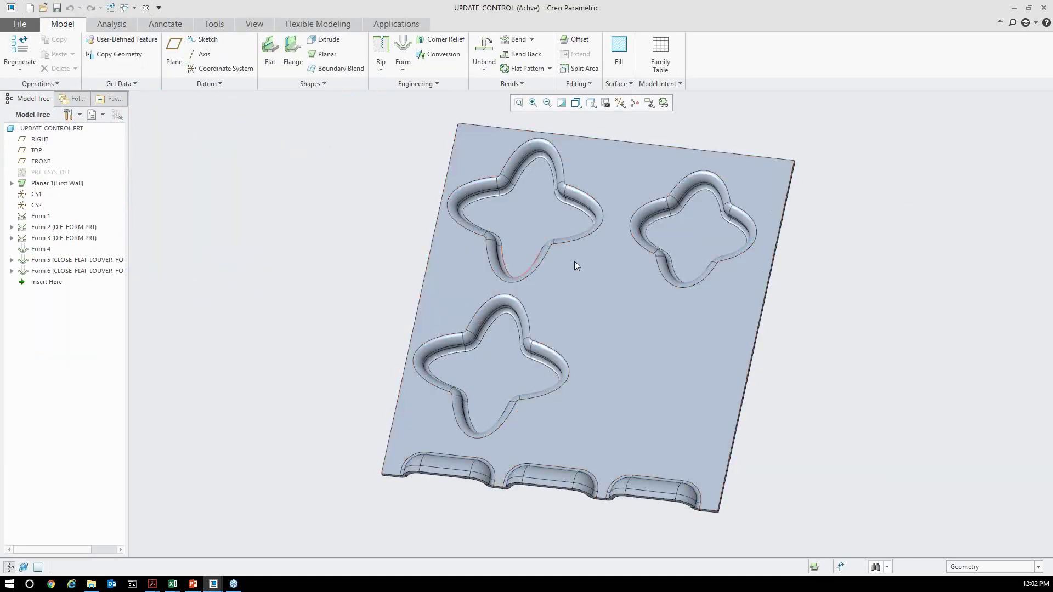
{"action": "mouse_move", "coordinate": [551, 267]}
{"action": "middle_mouse_down"}
{"action": "mouse_move", "coordinate": [550, 294]}
{"action": "mouse_move", "coordinate": [556, 270]}
{"action": "middle_mouse_up"}
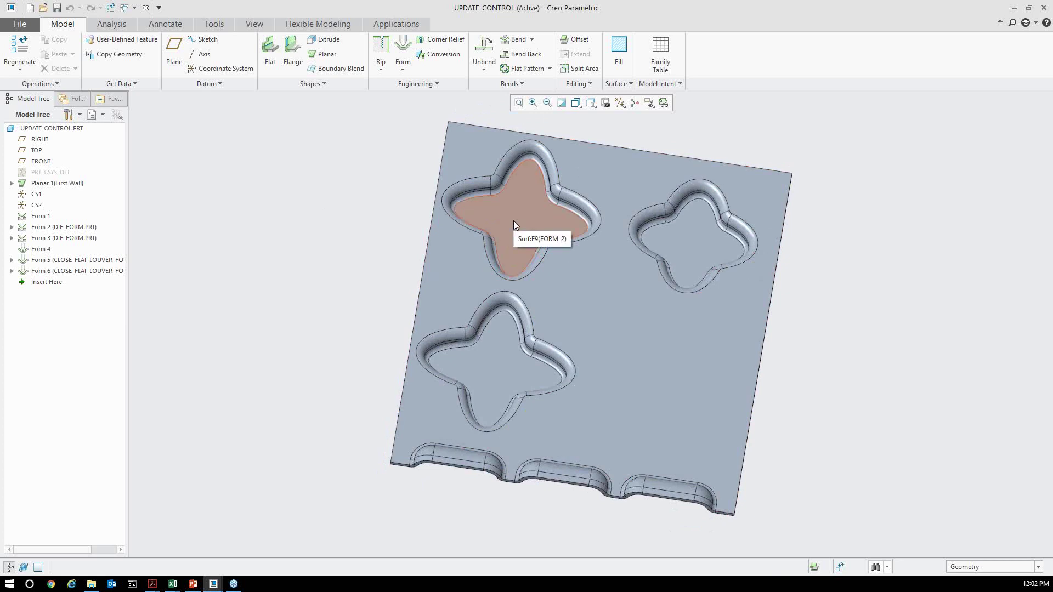
{"action": "left_click", "coordinate": [146, 9]}
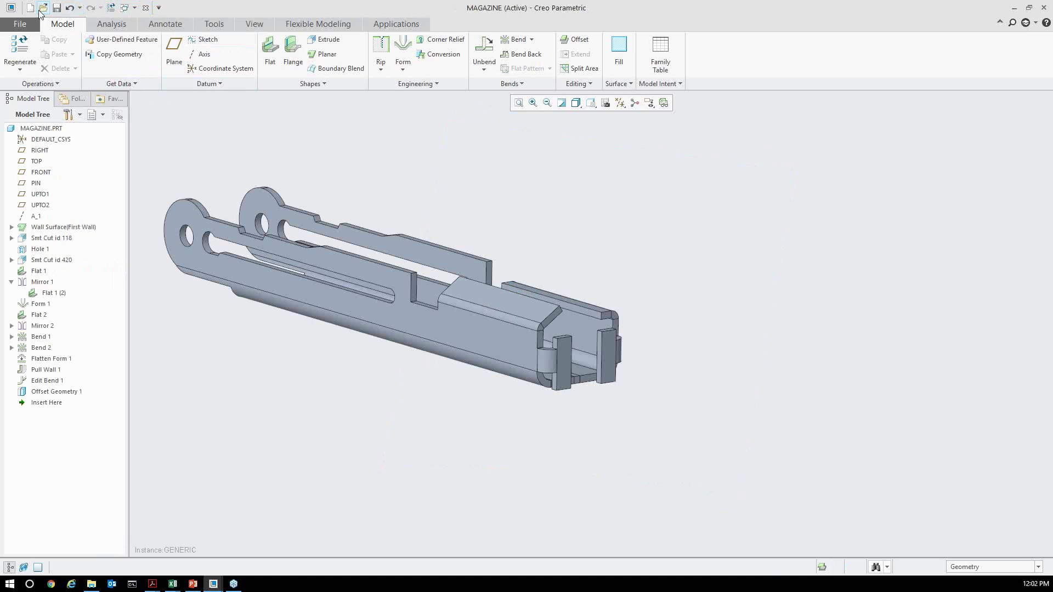
Erase the models not displayed from the session and open update-control.prt.
{"action": "left_click", "coordinate": [20, 24]}
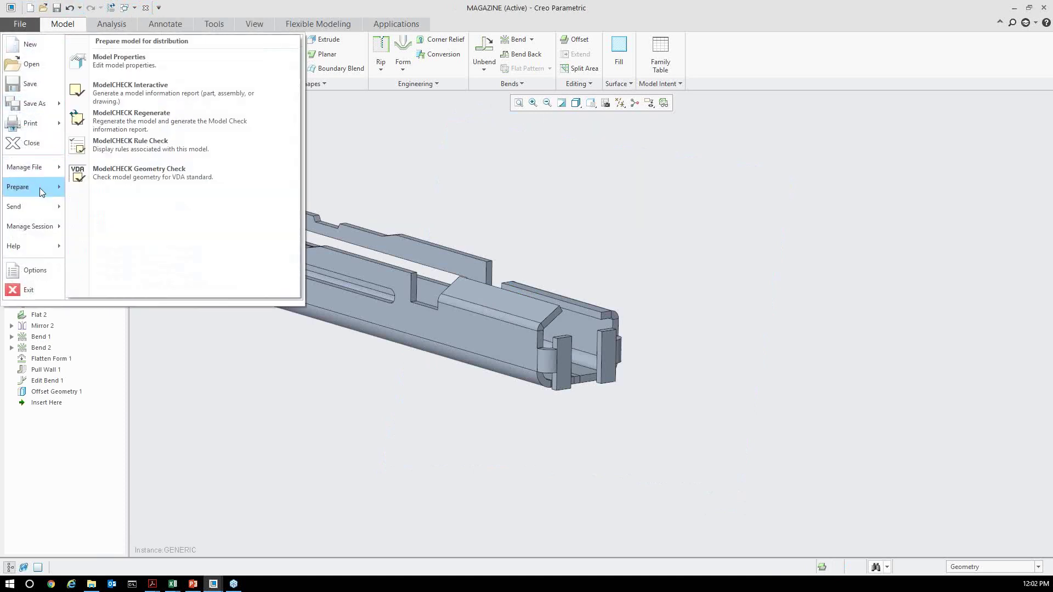
{"action": "mouse_move", "coordinate": [41, 229]}
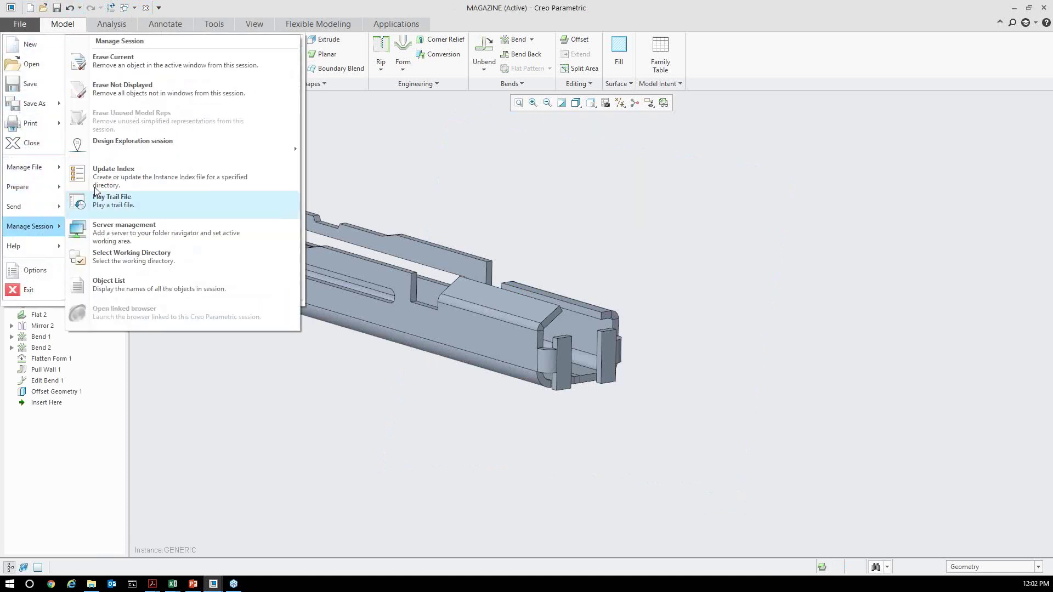
{"action": "left_click", "coordinate": [122, 93]}
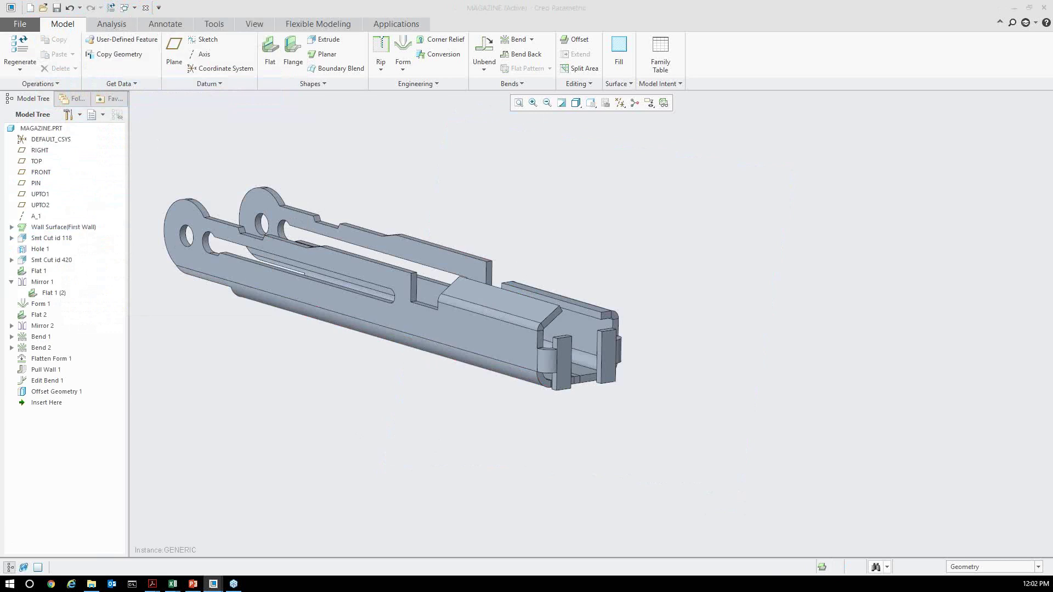
{"action": "key", "text": "Return"}
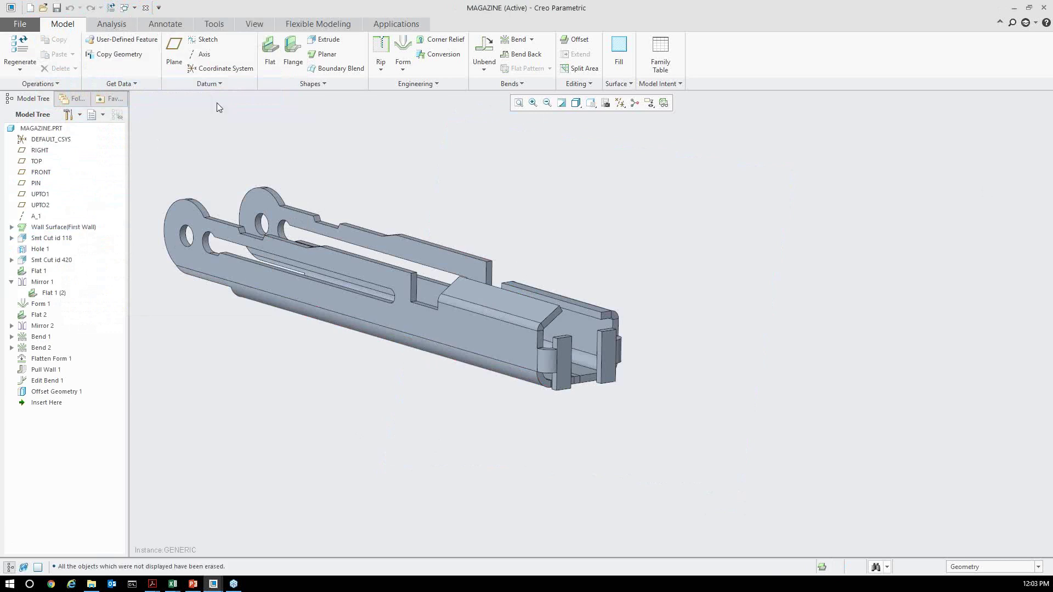
{"action": "left_click", "coordinate": [41, 8]}
{"action": "left_click", "coordinate": [339, 209]}
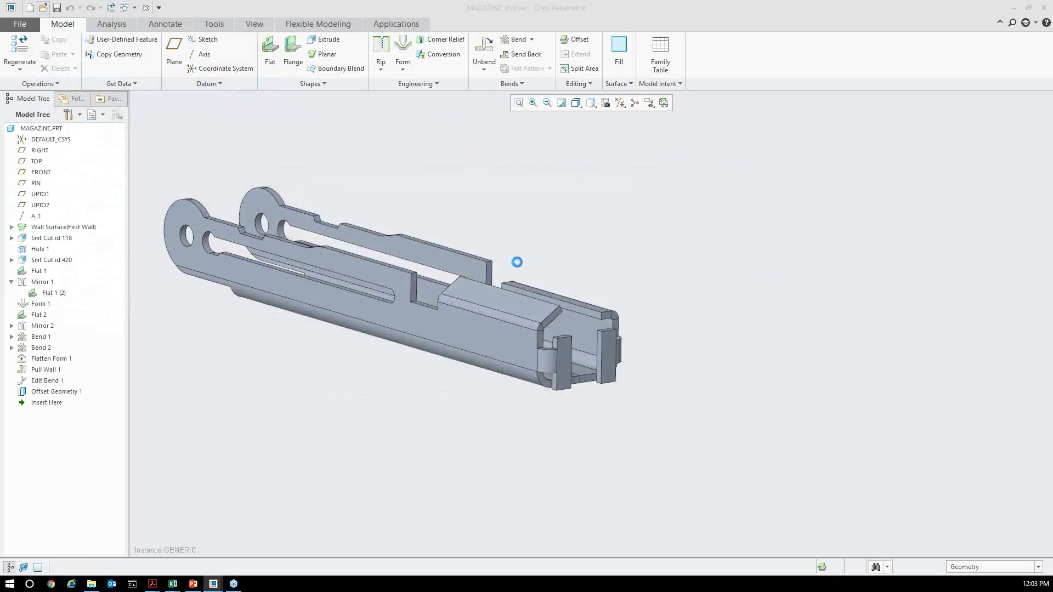
{"action": "left_click", "coordinate": [537, 233]}
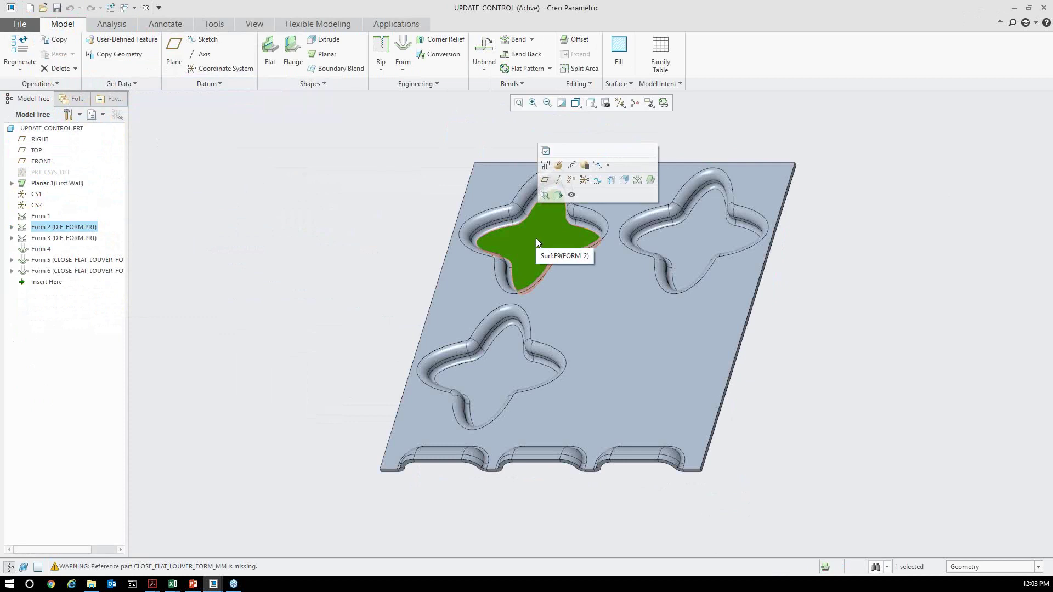
{"action": "left_click", "coordinate": [558, 166]}
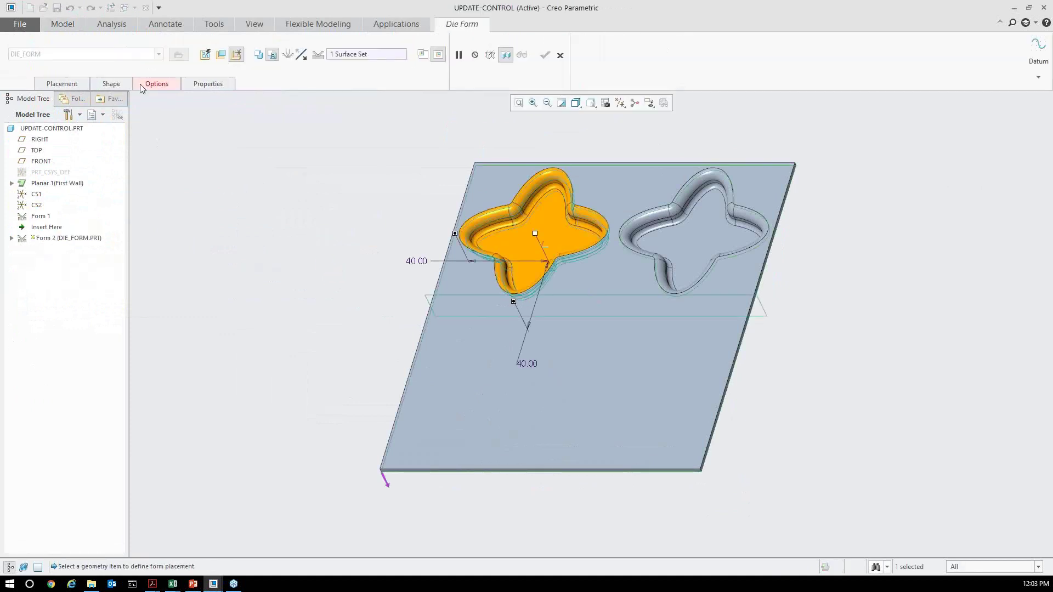
{"action": "left_click", "coordinate": [143, 87]}
{"action": "right_click", "coordinate": [163, 187]}
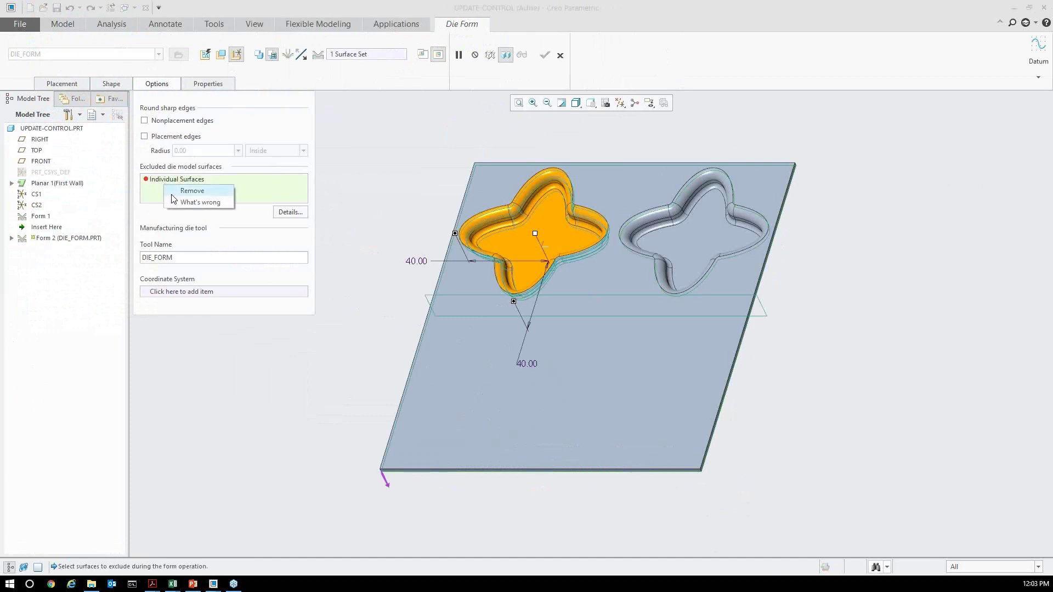
{"action": "left_click", "coordinate": [175, 201]}
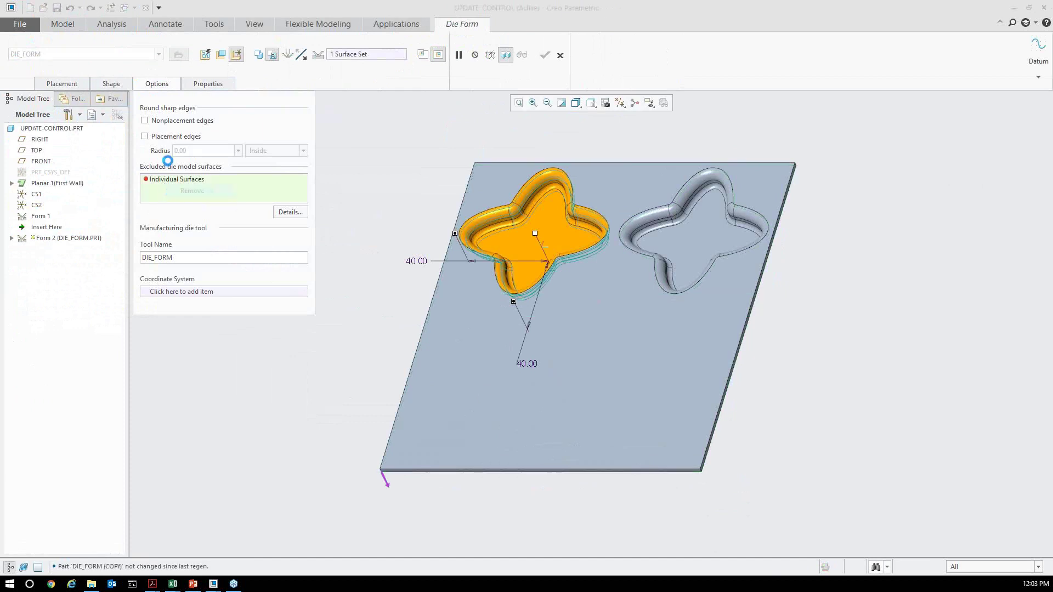
{"action": "left_click", "coordinate": [110, 82]}
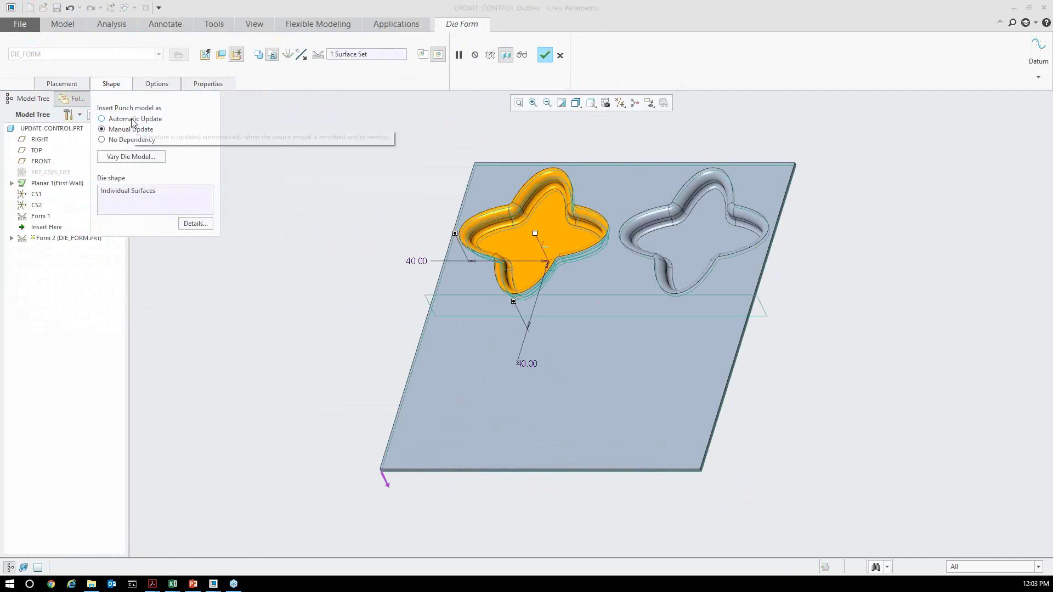
{"action": "left_click", "coordinate": [136, 158]}
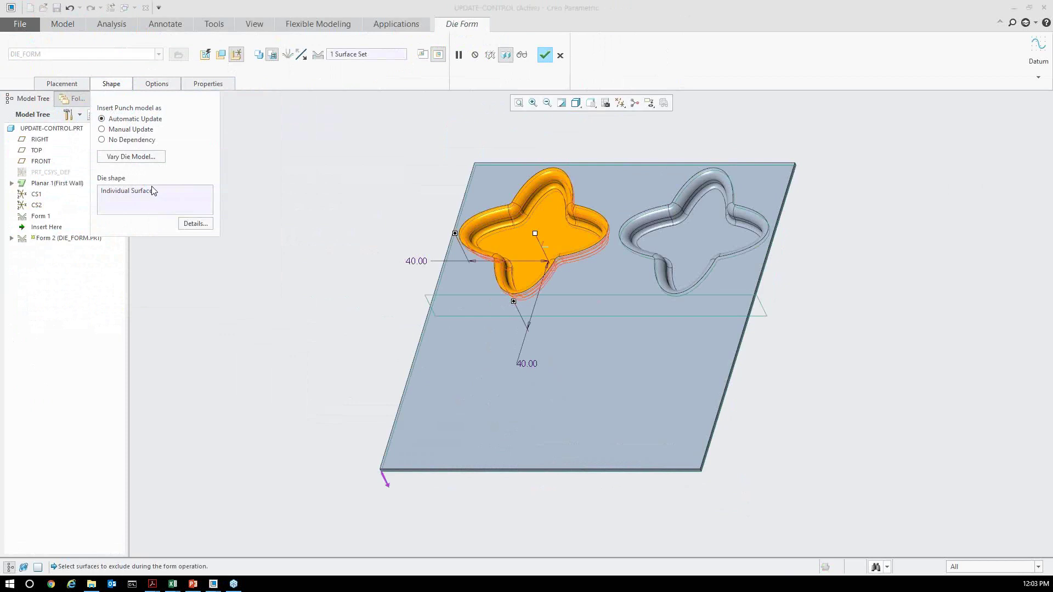
{"action": "mouse_move", "coordinate": [537, 262]}
{"action": "middle_mouse_down"}
{"action": "mouse_move", "coordinate": [535, 279]}
{"action": "mouse_move", "coordinate": [516, 239]}
{"action": "mouse_move", "coordinate": [545, 260]}
{"action": "middle_mouse_up"}
{"action": "middle_click_drag", "start_coordinate": [387, 206], "coordinate": [430, 270]}
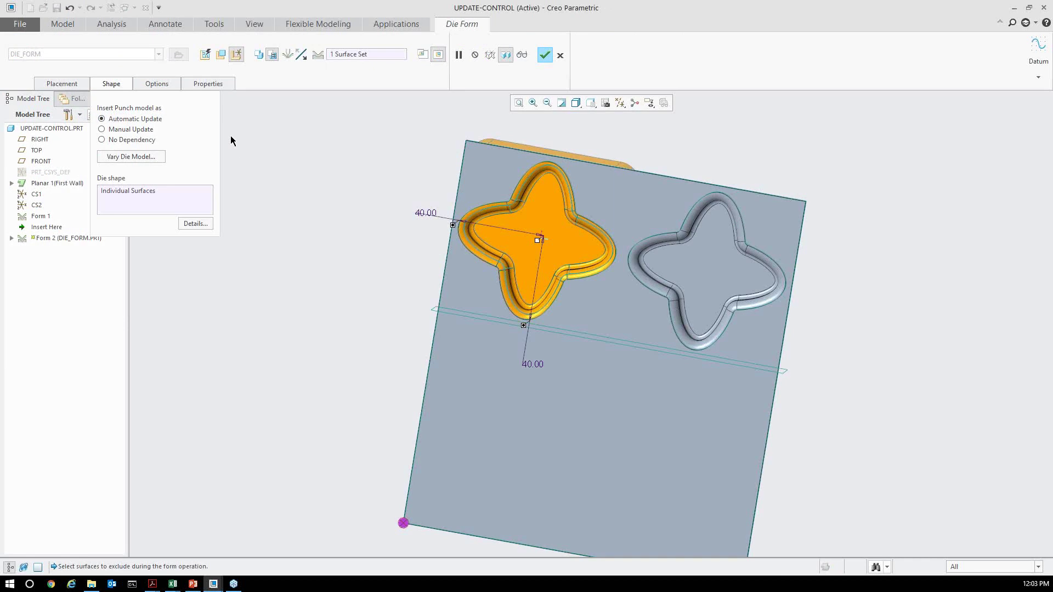
{"action": "left_click", "coordinate": [128, 128]}
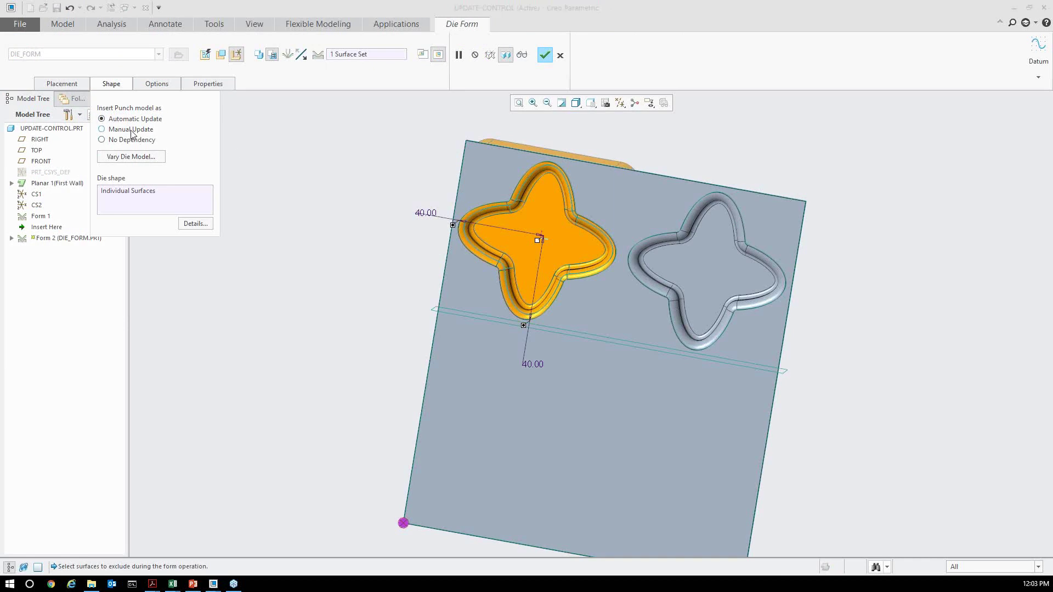
{"action": "left_click", "coordinate": [560, 55]}
{"action": "left_click", "coordinate": [537, 313]}
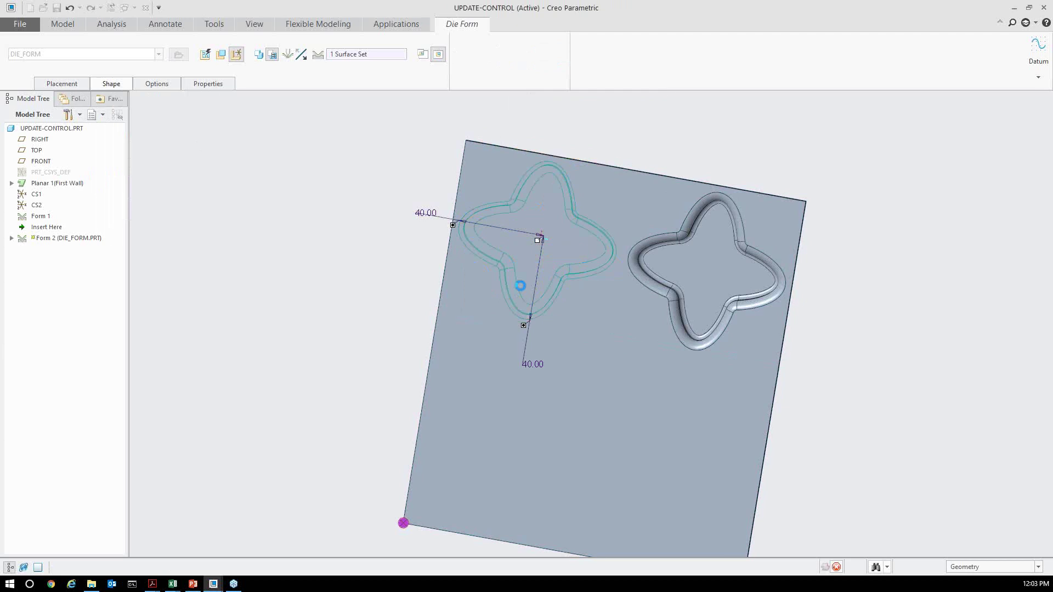
Open the base model of Form 1, die_form.prt, in its own window and fit that window on the screen.
{"action": "key", "text": "ctrl+d"}
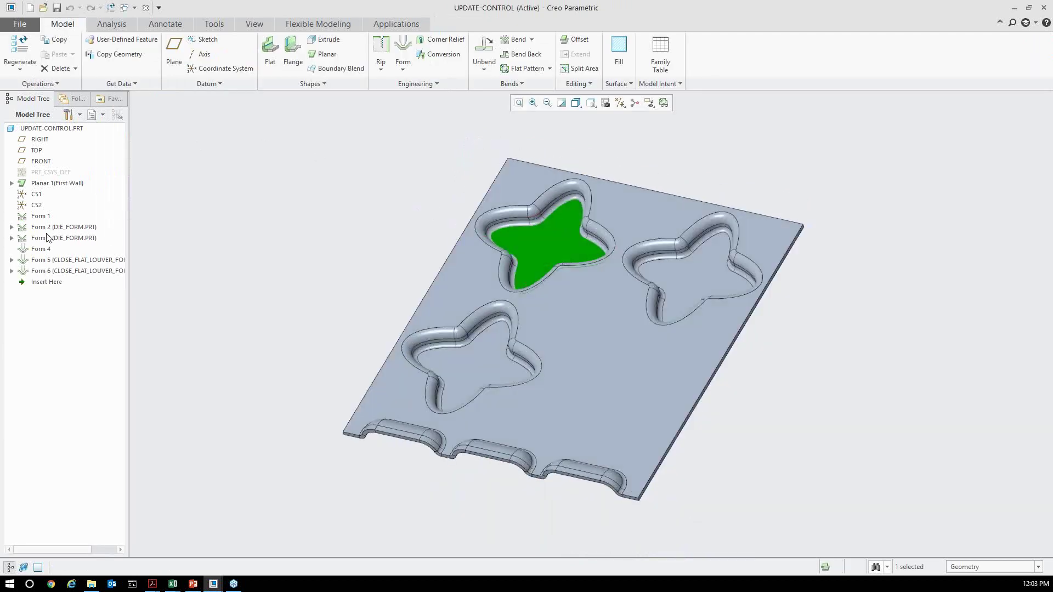
{"action": "left_click", "coordinate": [48, 218]}
{"action": "right_click", "coordinate": [49, 220]}
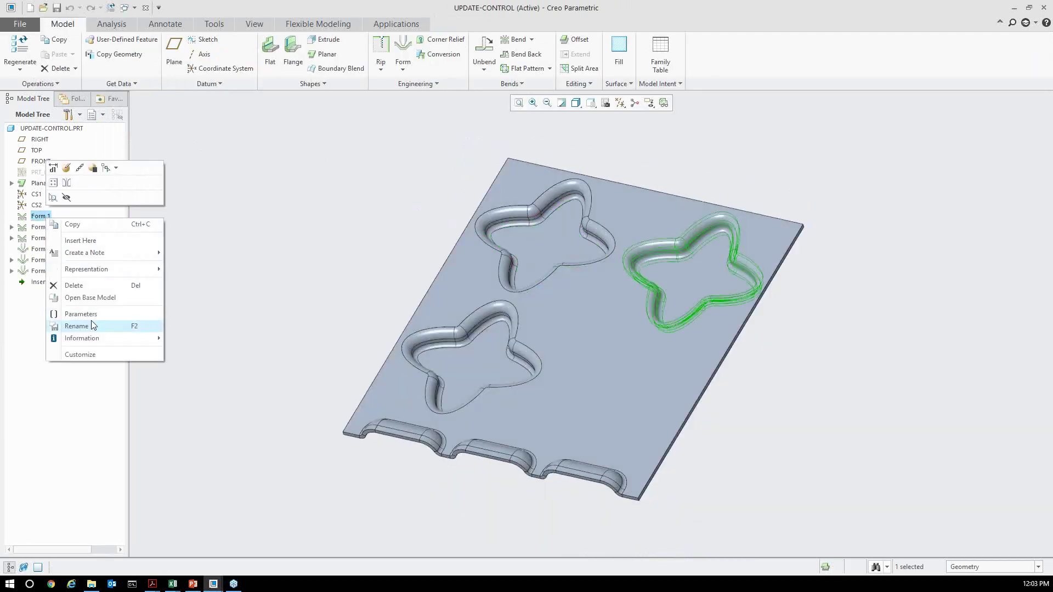
{"action": "left_click", "coordinate": [88, 298]}
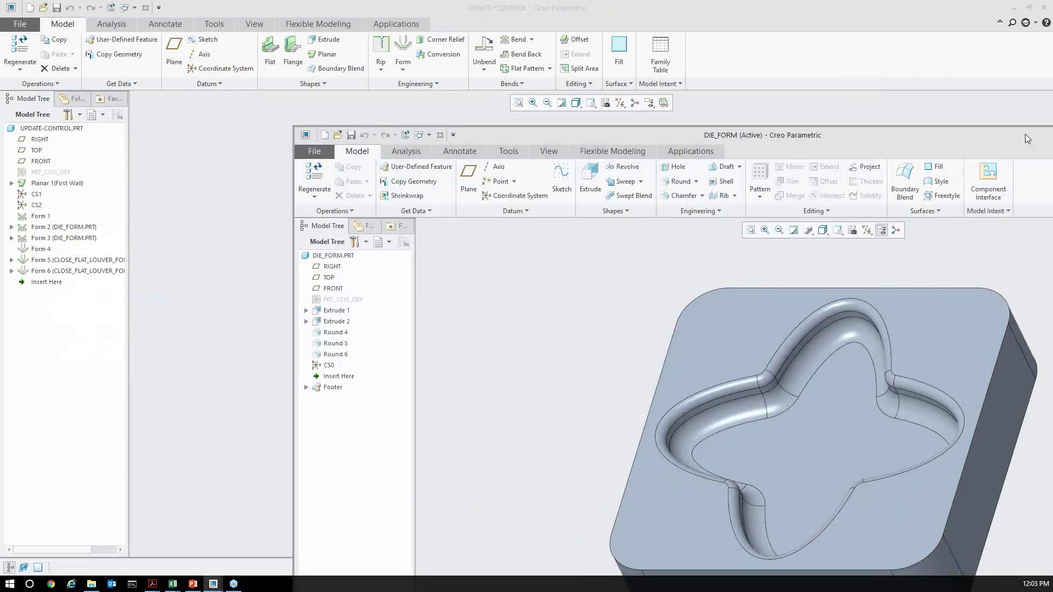
{"action": "left_click_drag", "start_coordinate": [1024, 134], "coordinate": [859, 11]}
Set the arc radius of the star-shaped pocket in Extrude 2 of the die model to 28.
{"action": "left_click", "coordinate": [117, 198]}
{"action": "right_click", "coordinate": [120, 199]}
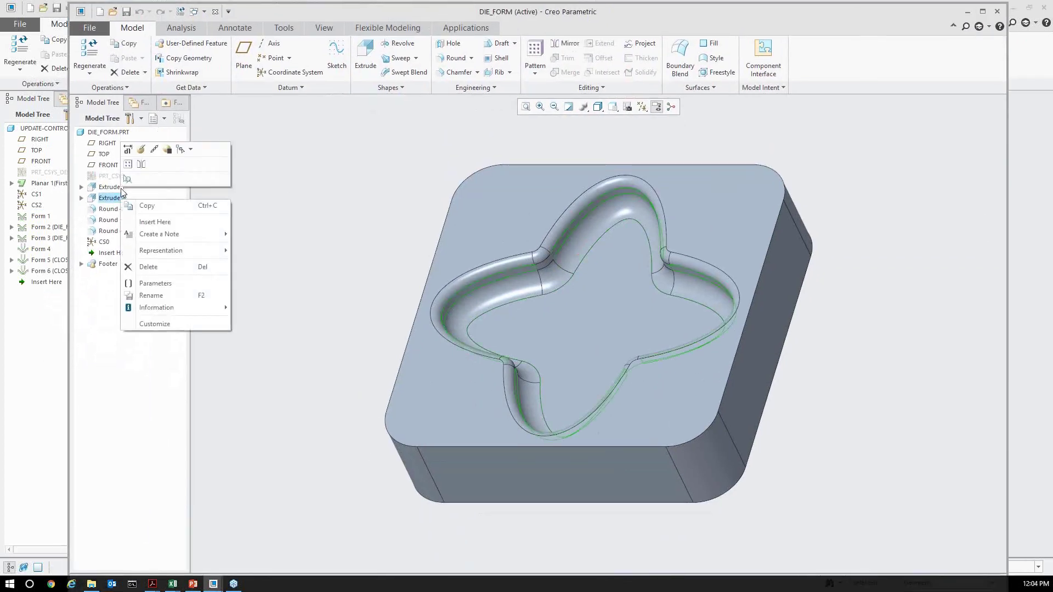
{"action": "left_click", "coordinate": [128, 149]}
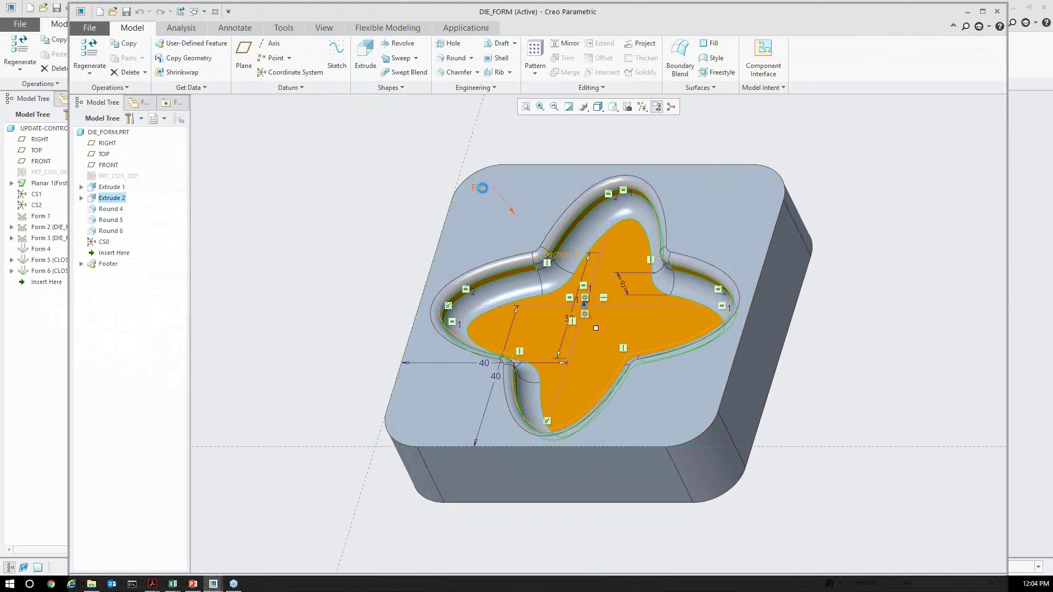
{"action": "double_click", "coordinate": [487, 184]}
{"action": "type", "text": "28"}
{"action": "key", "text": "Return"}
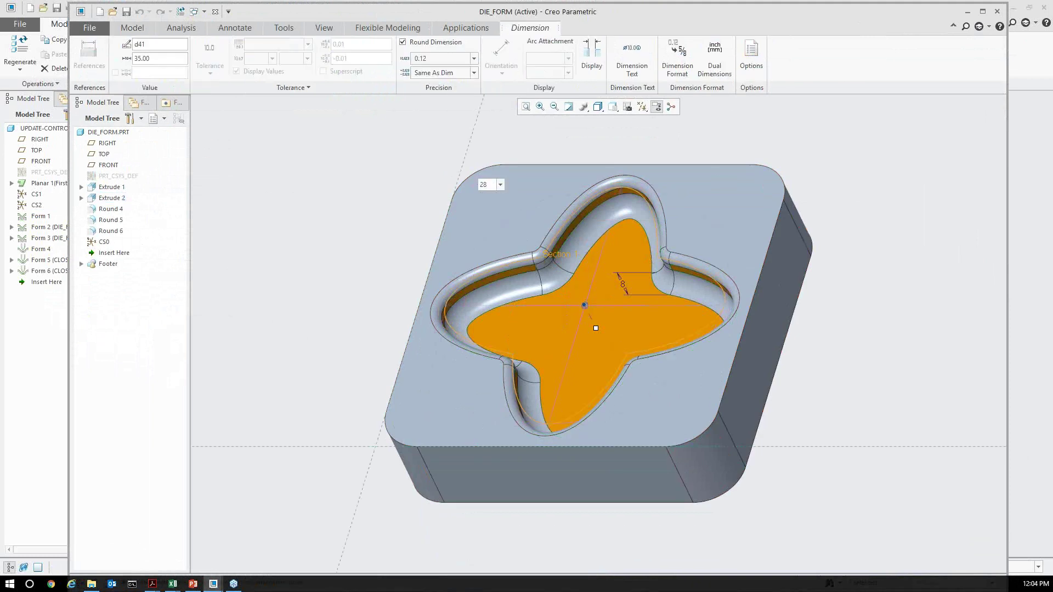
{"action": "left_click", "coordinate": [406, 162]}
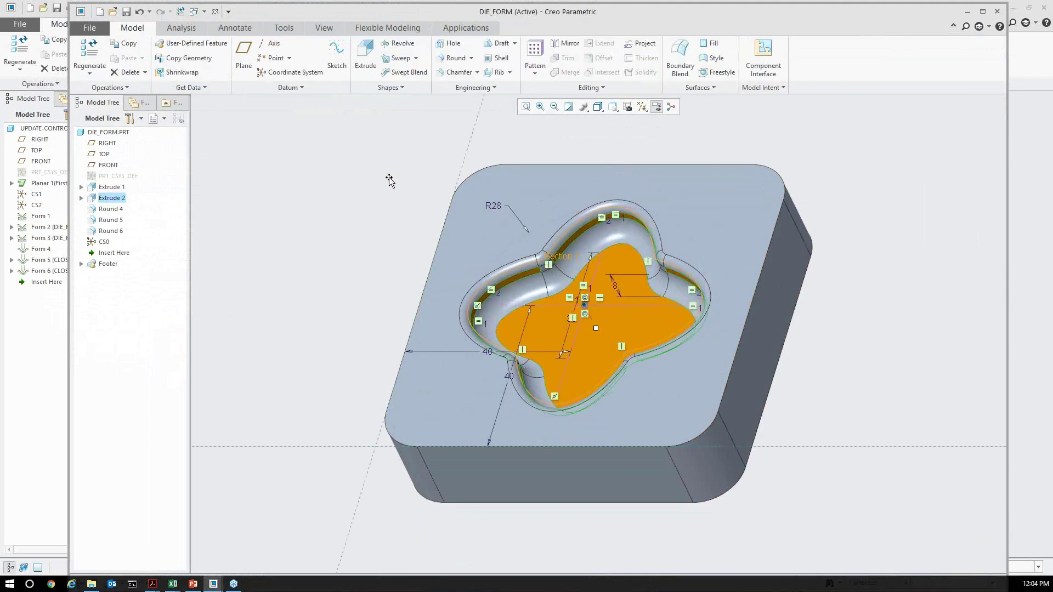
Close the die_form window and regenerate the update-control part.
{"action": "left_click", "coordinate": [215, 12]}
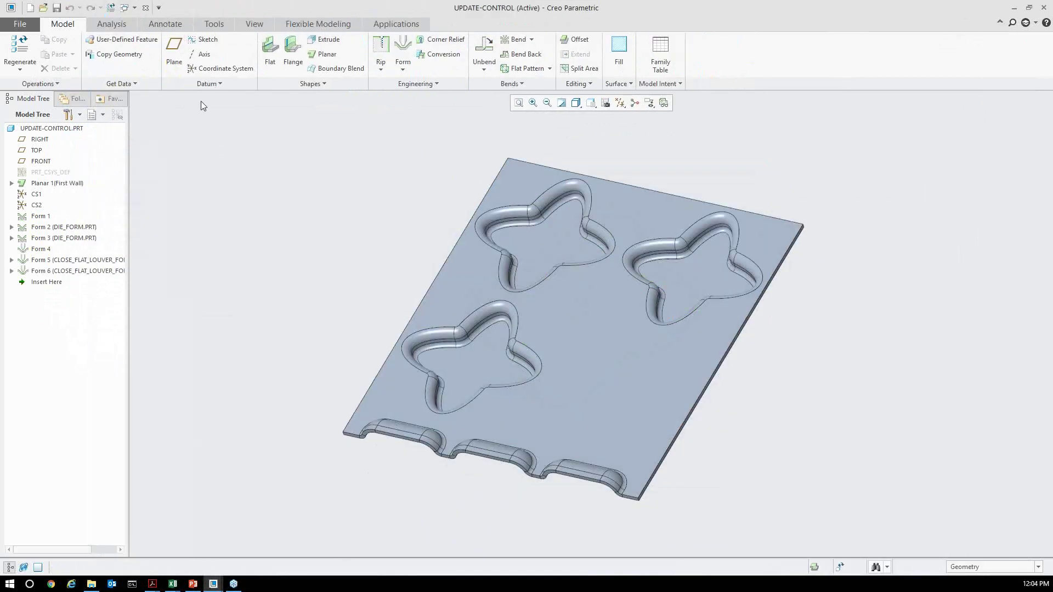
{"action": "left_click", "coordinate": [111, 7]}
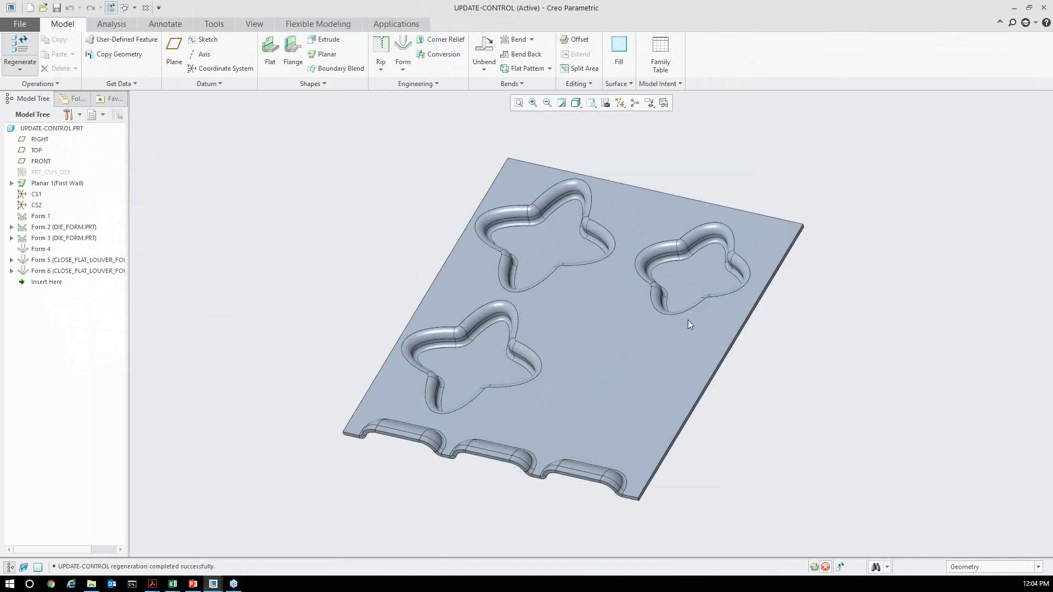
{"action": "middle_click_drag", "start_coordinate": [688, 320], "coordinate": [718, 258]}
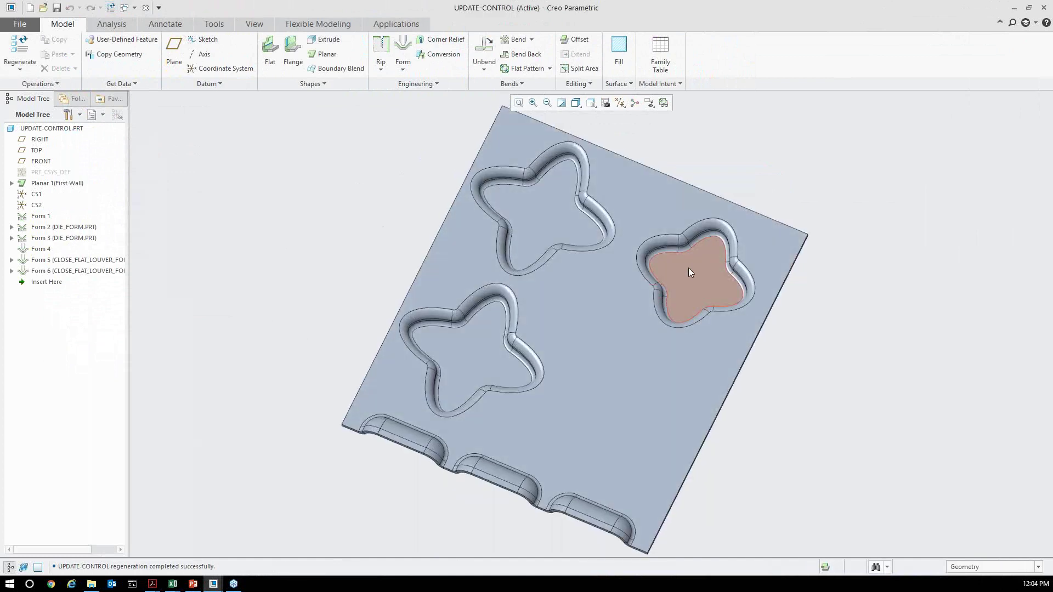
Redefine Form 2 and remove the missing surface reference from its excluded die model surfaces.
{"action": "left_click", "coordinate": [530, 199]}
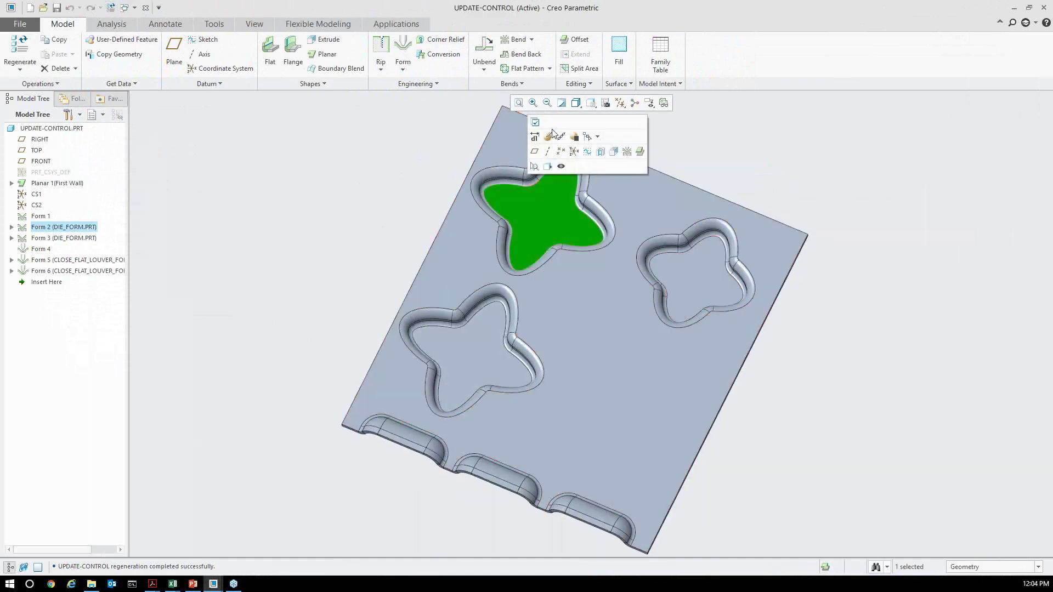
{"action": "left_click", "coordinate": [560, 151]}
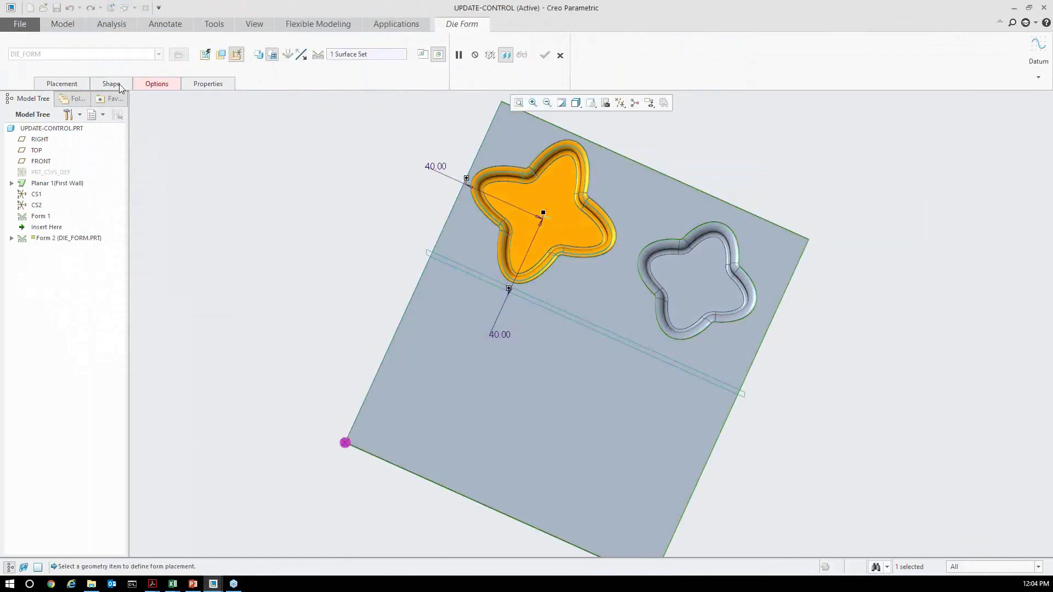
{"action": "left_click", "coordinate": [159, 85]}
{"action": "left_click", "coordinate": [158, 178]}
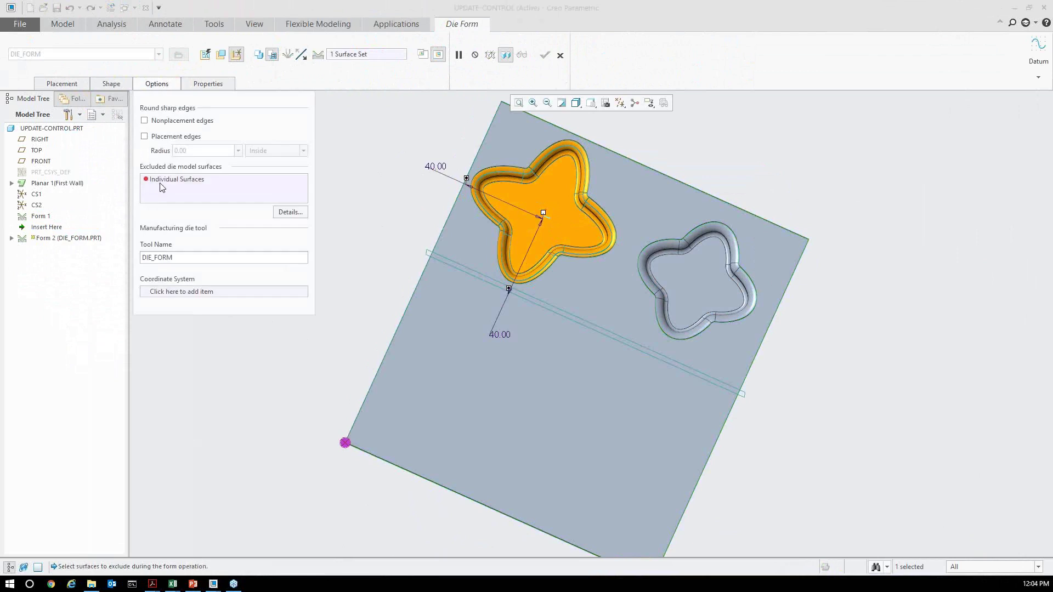
{"action": "right_click", "coordinate": [170, 207]}
{"action": "left_click", "coordinate": [183, 214]}
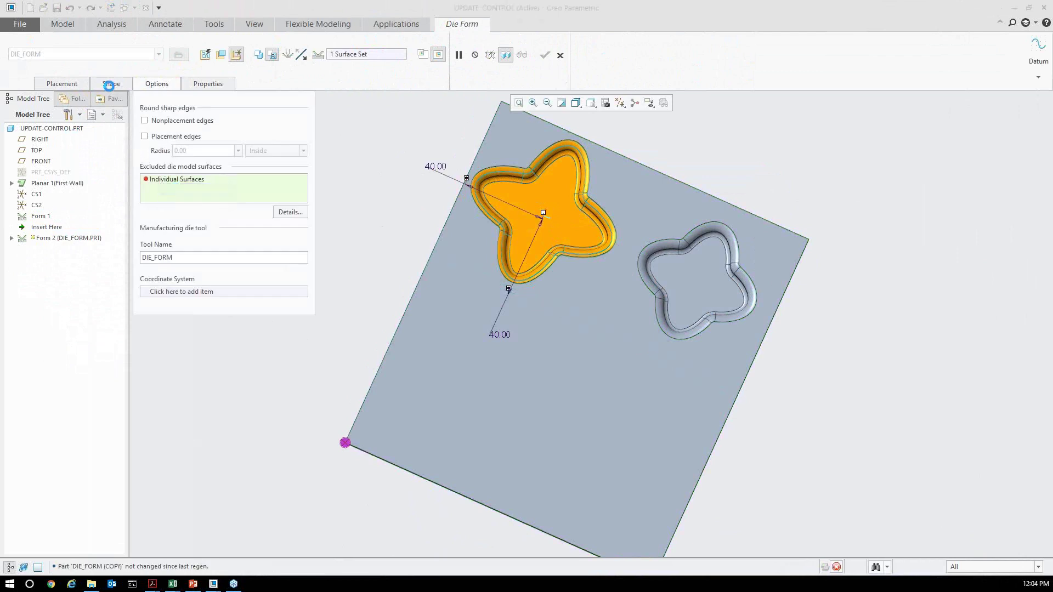
Set the punch model insertion of Form 2 to Automatic Update so it picks up the modified die shape.
{"action": "left_click", "coordinate": [110, 84]}
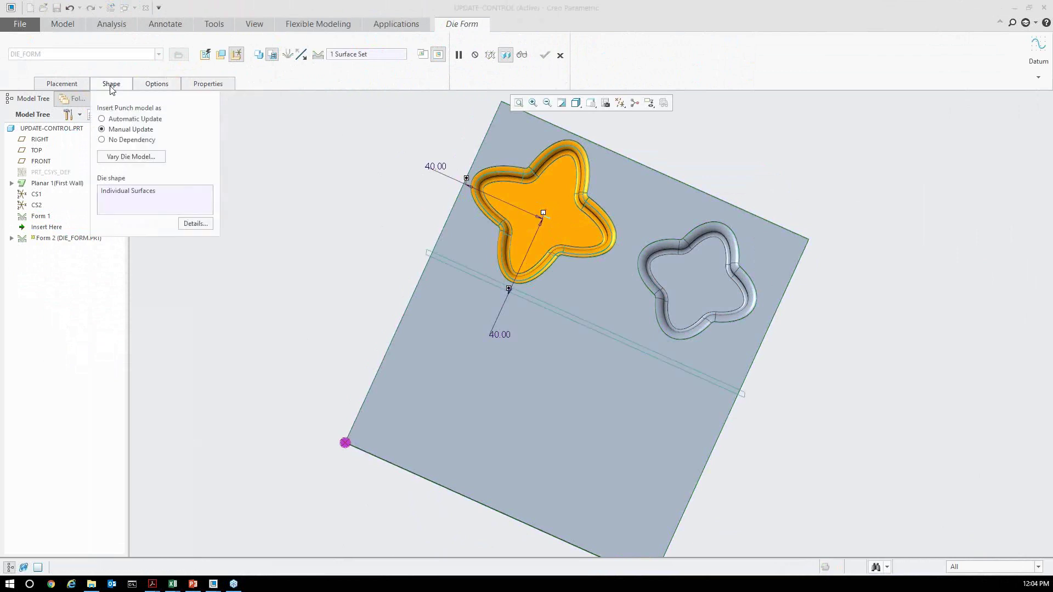
{"action": "left_click", "coordinate": [121, 122]}
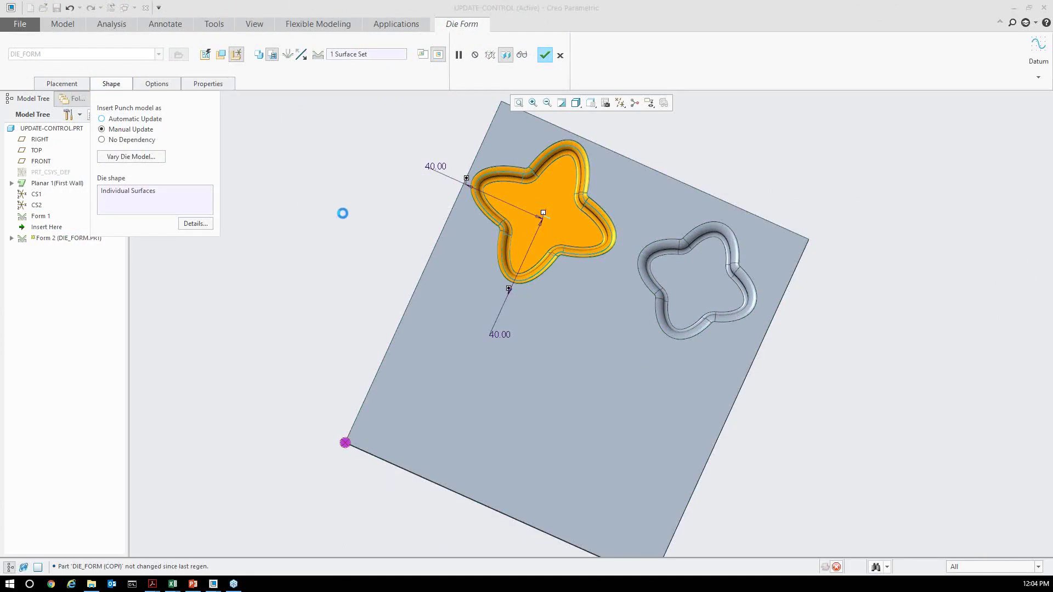
{"action": "middle_click_drag", "start_coordinate": [530, 285], "coordinate": [567, 197]}
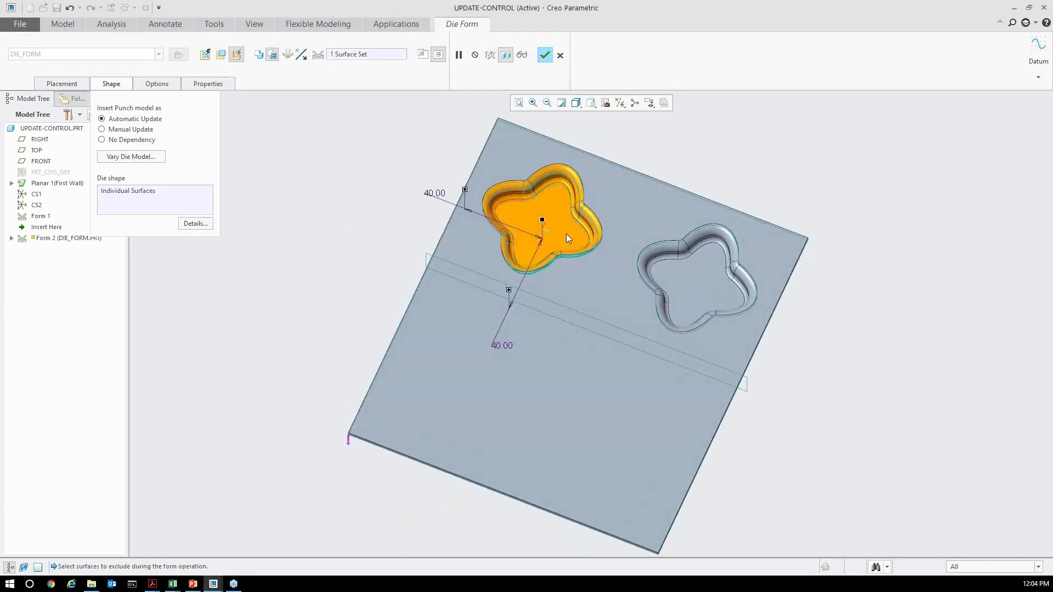
Set Form 2 back to Manual Update and complete the Die Form feature.
{"action": "left_click", "coordinate": [125, 129]}
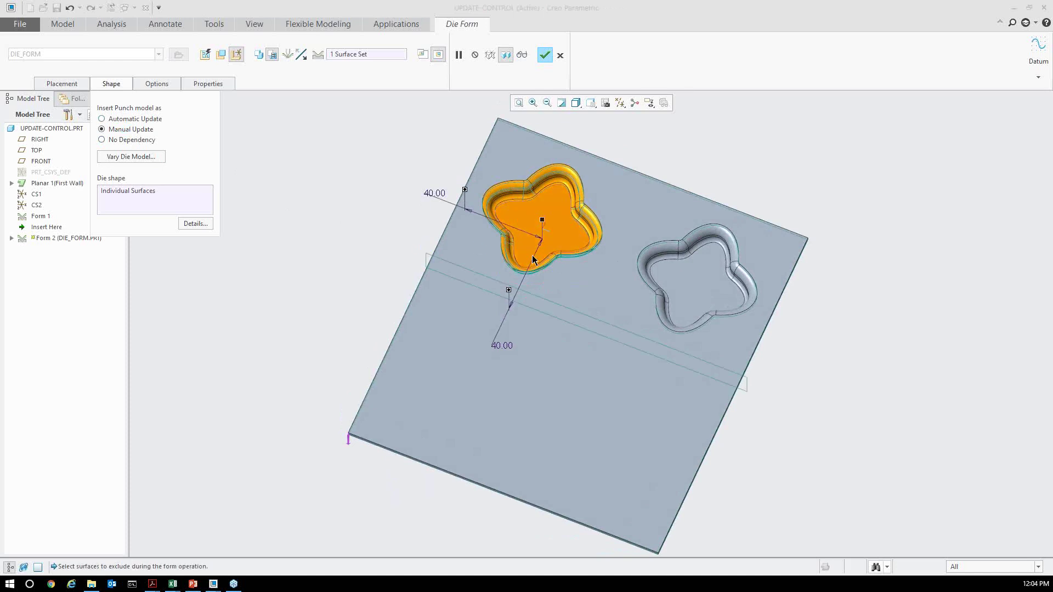
{"action": "middle_click_drag", "start_coordinate": [554, 241], "coordinate": [559, 236]}
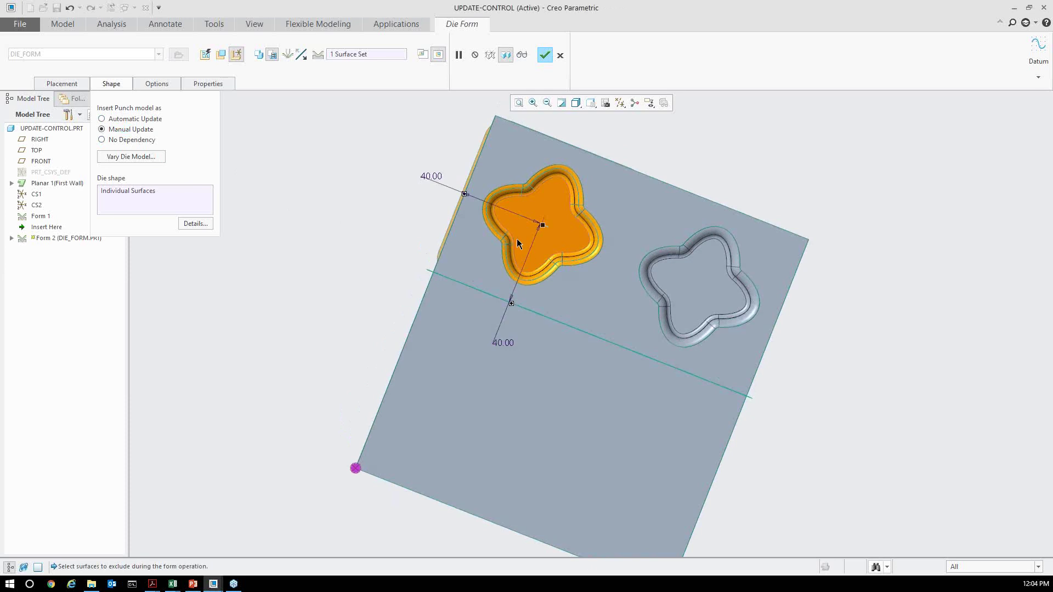
{"action": "middle_click_drag", "start_coordinate": [515, 237], "coordinate": [559, 253]}
{"action": "scroll", "coordinate": [559, 254], "scroll_direction": "down", "scroll_amount": 4}
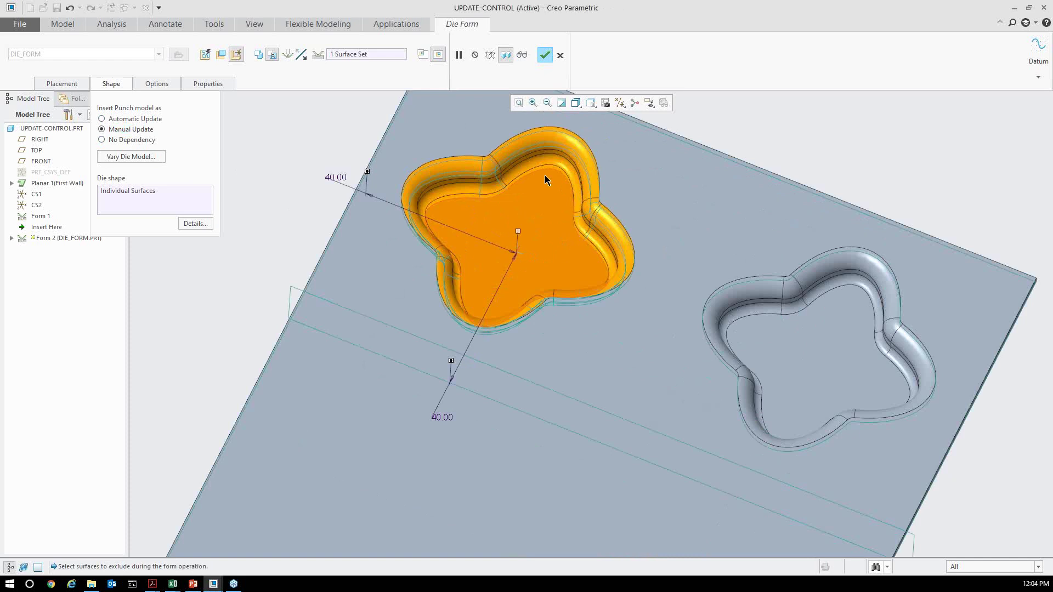
{"action": "left_click", "coordinate": [544, 55]}
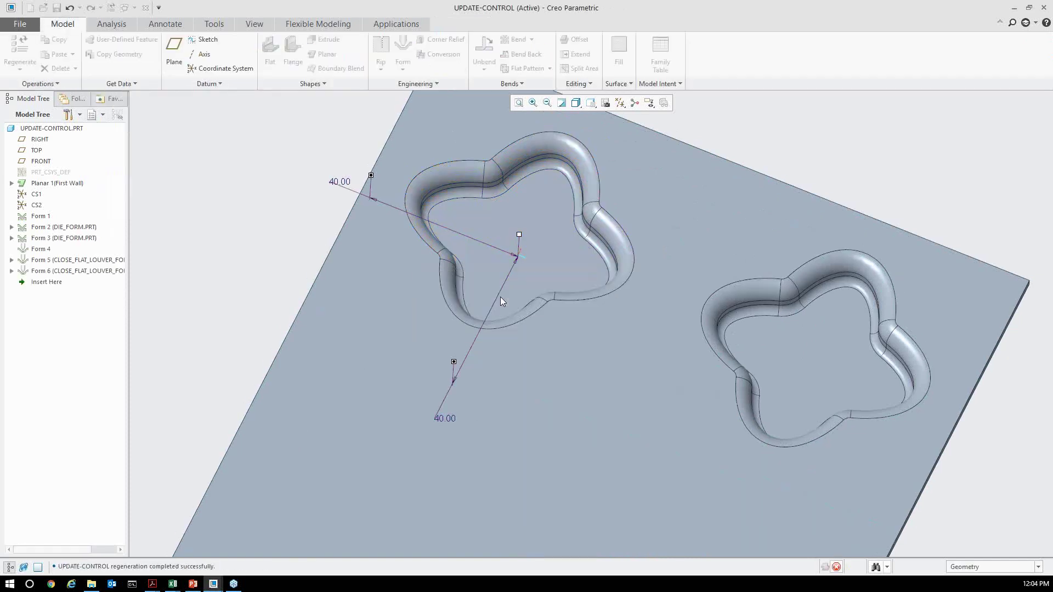
Highlight the redefined Form 2 to compare it with the other forms on the plate, and clear the selection.
{"action": "left_click", "coordinate": [488, 232]}
{"action": "scroll", "coordinate": [523, 244], "scroll_direction": "up", "scroll_amount": 3}
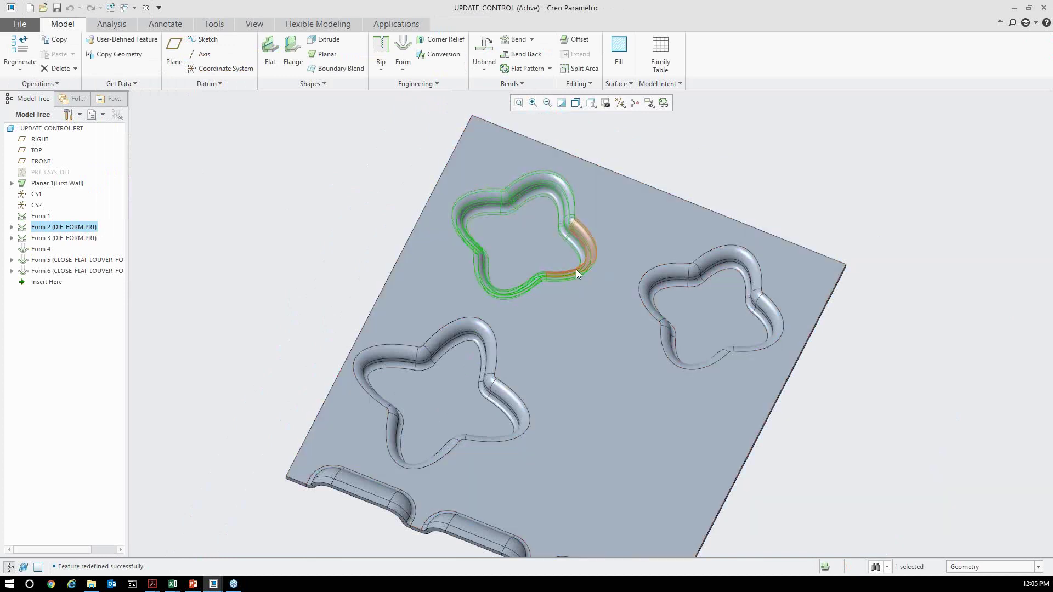
{"action": "middle_click_drag", "start_coordinate": [601, 301], "coordinate": [603, 295]}
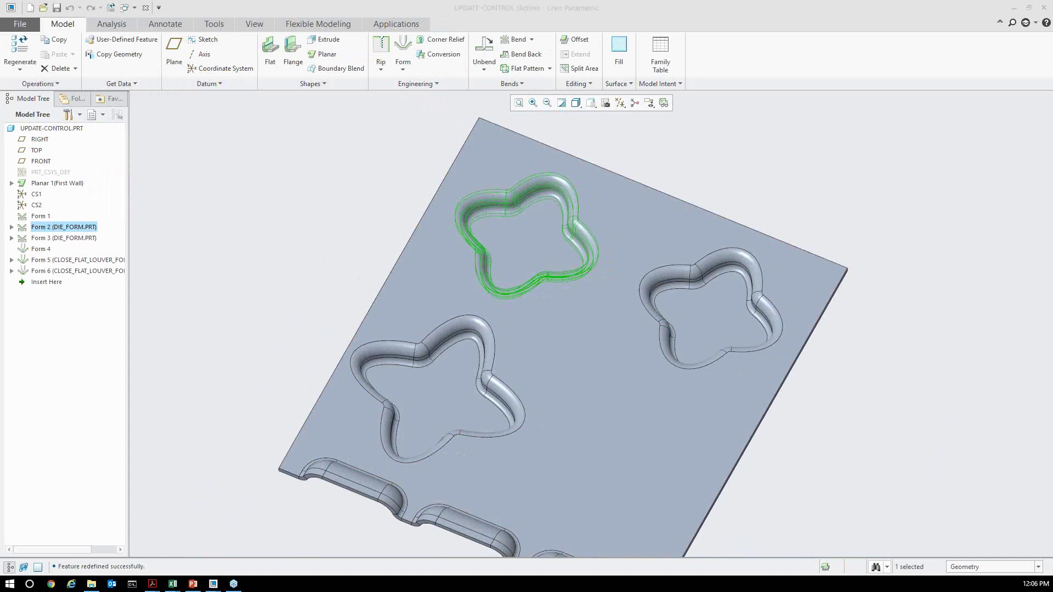
{"action": "left_click", "coordinate": [838, 180]}
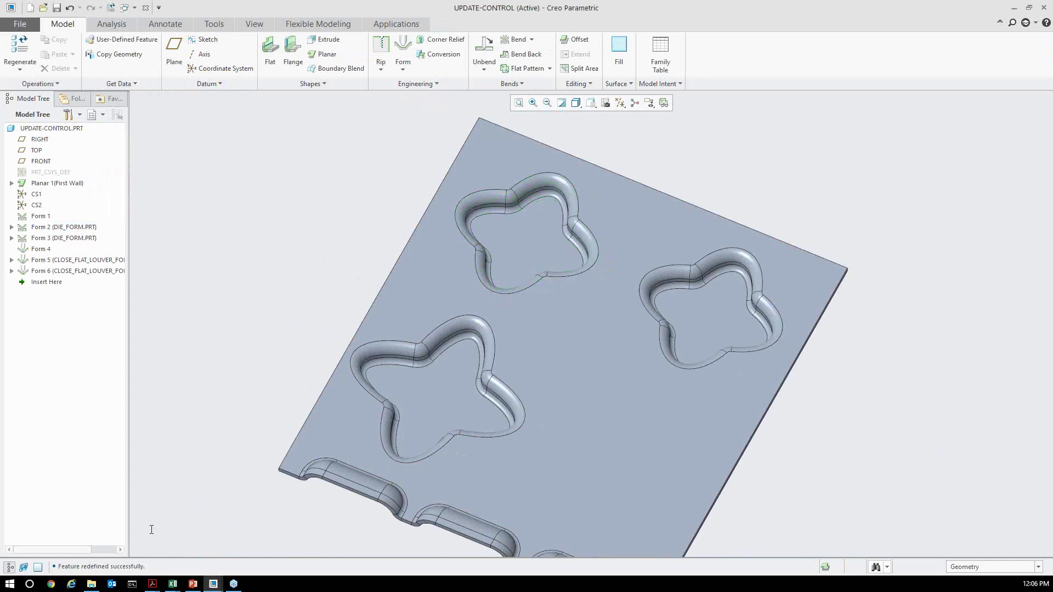
Switch to the sheet metal update webinar presentation in PowerPoint and advance to the closing thank-you slide.
{"action": "mouse_move", "coordinate": [192, 586]}
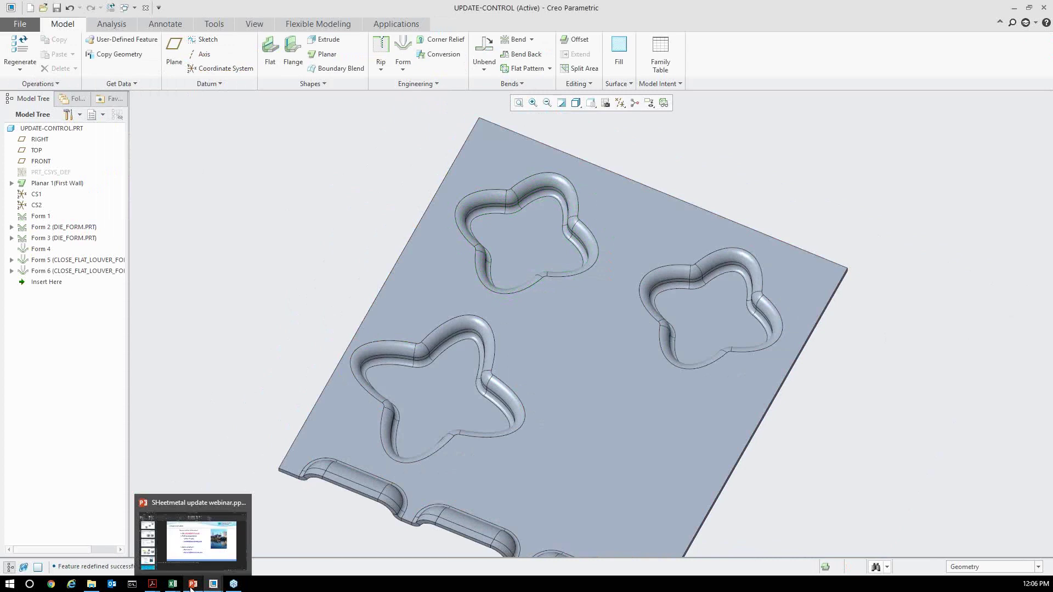
{"action": "left_click", "coordinate": [205, 552]}
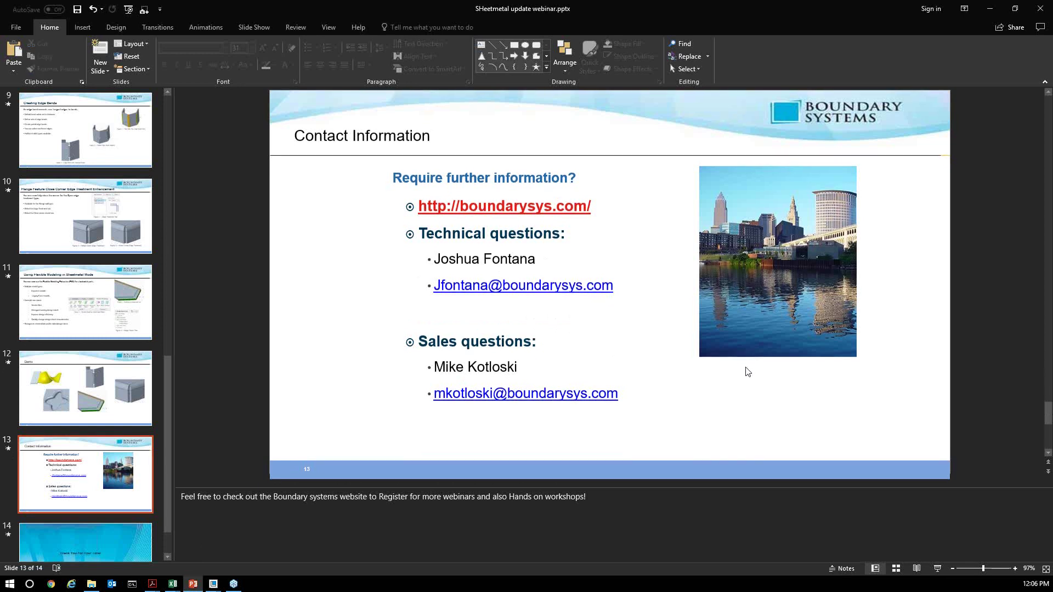
{"action": "key", "text": "Down"}
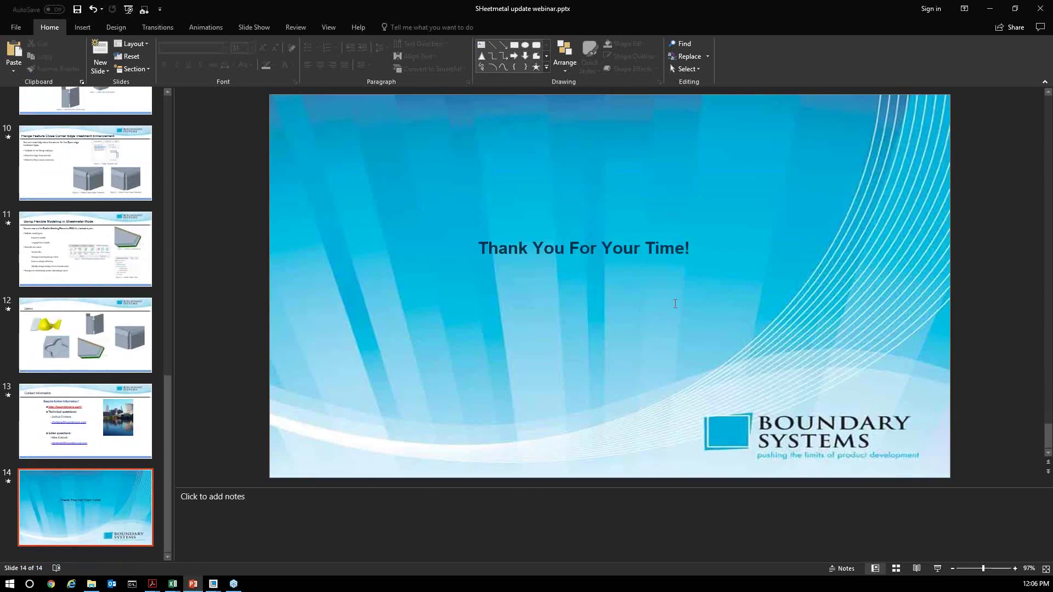